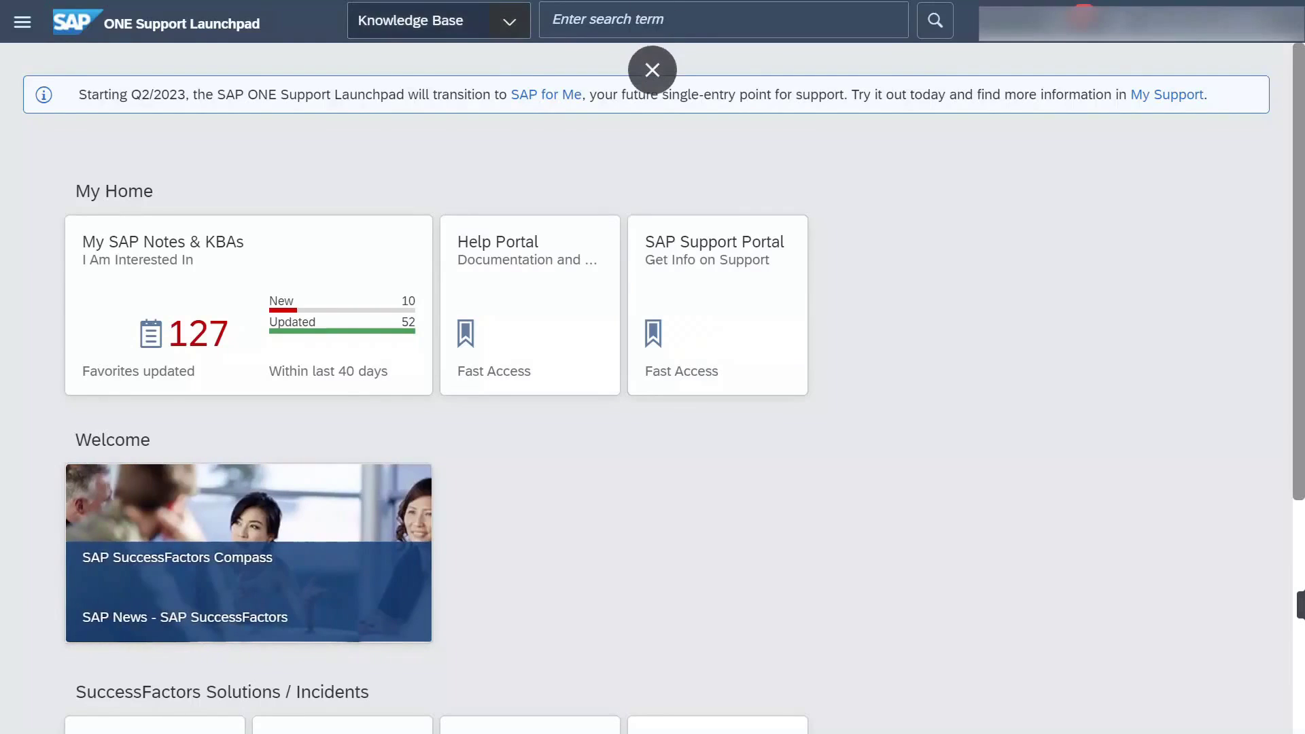
Search the launchpad's Downloads category for "mdf master picklist"
click(510, 21)
click(398, 60)
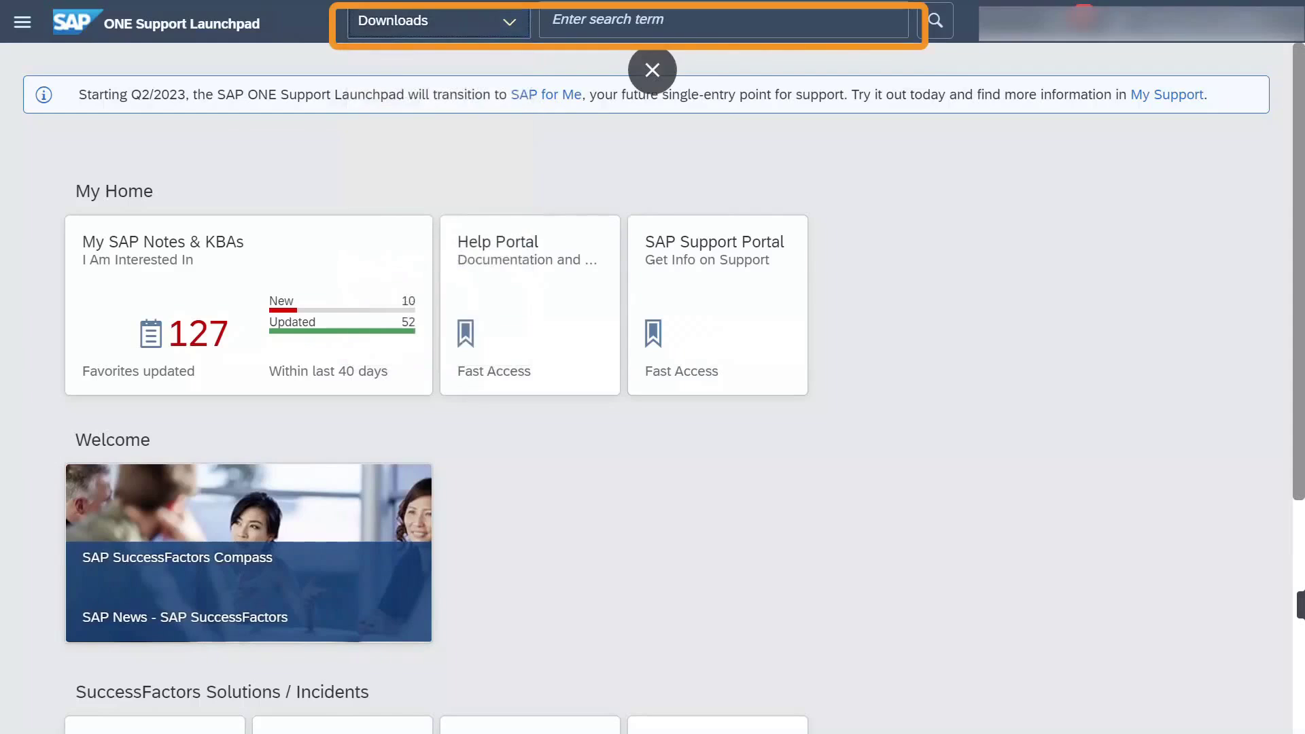
click(723, 20)
text(m)
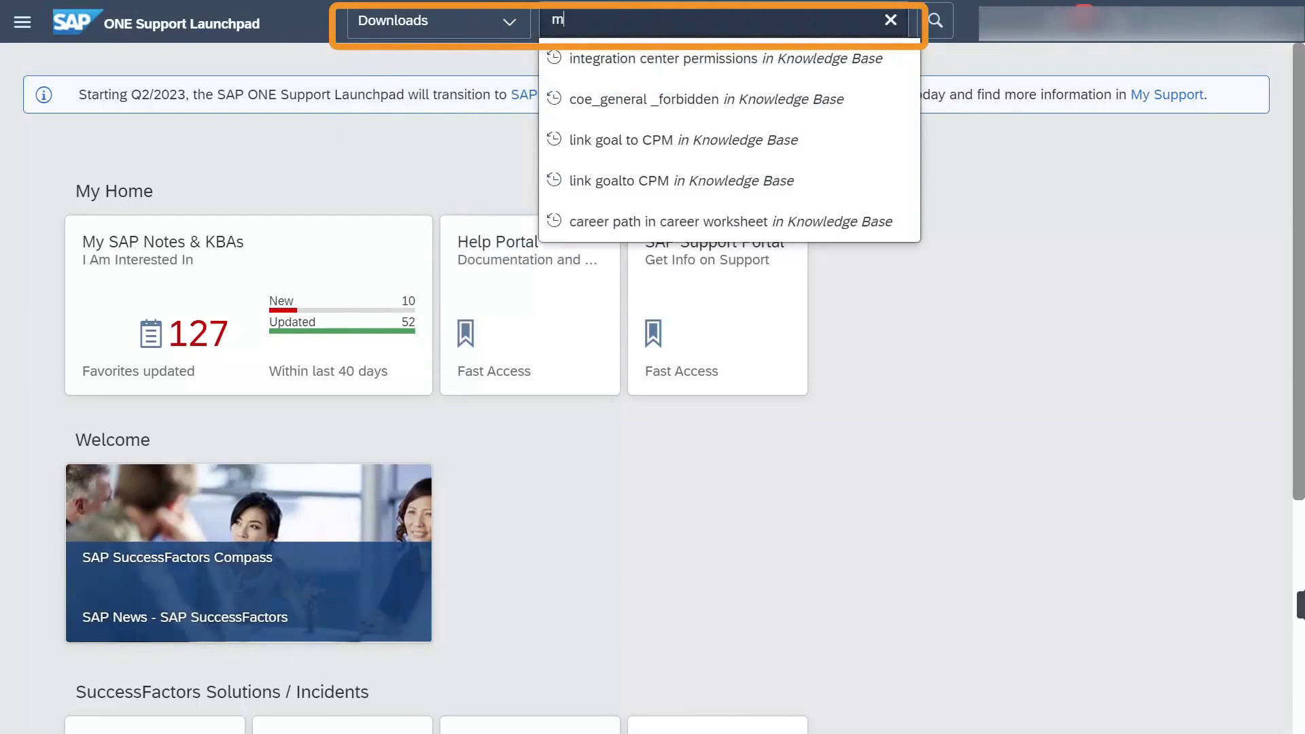
text(df master pickli)
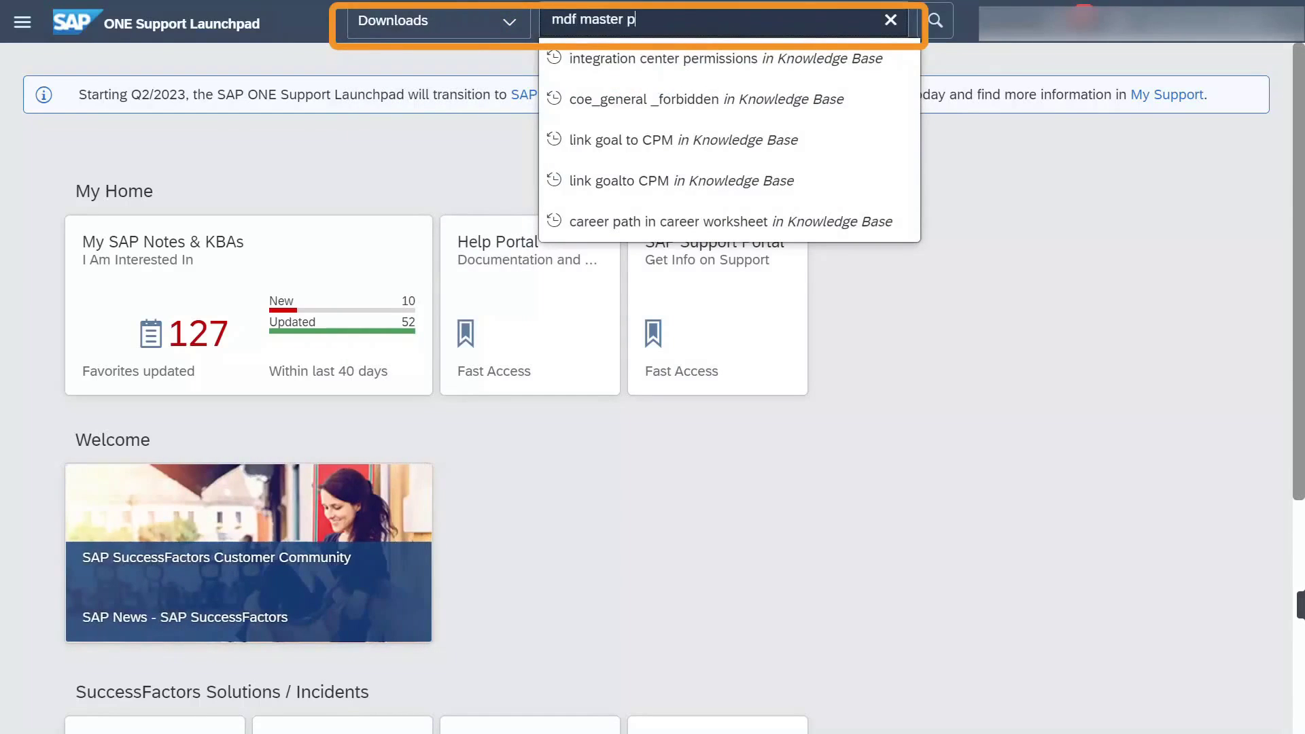
text(st)
key(Return)
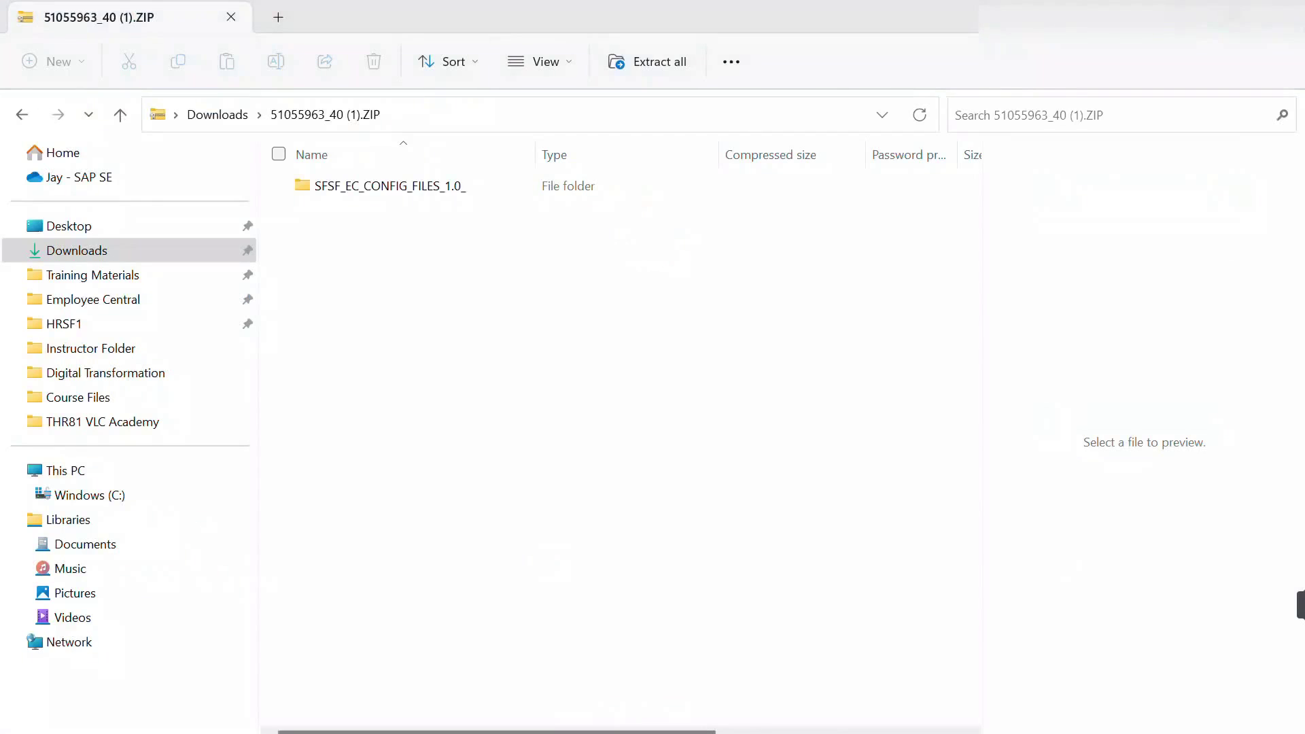
Open Master Picklists b2211 Complete (MDF).xlsx from Master_Picklist_MDF inside the ZIP's SFSF_EC_CONFIG_FILES_1.0_ folder
click(390, 186)
double_click(389, 186)
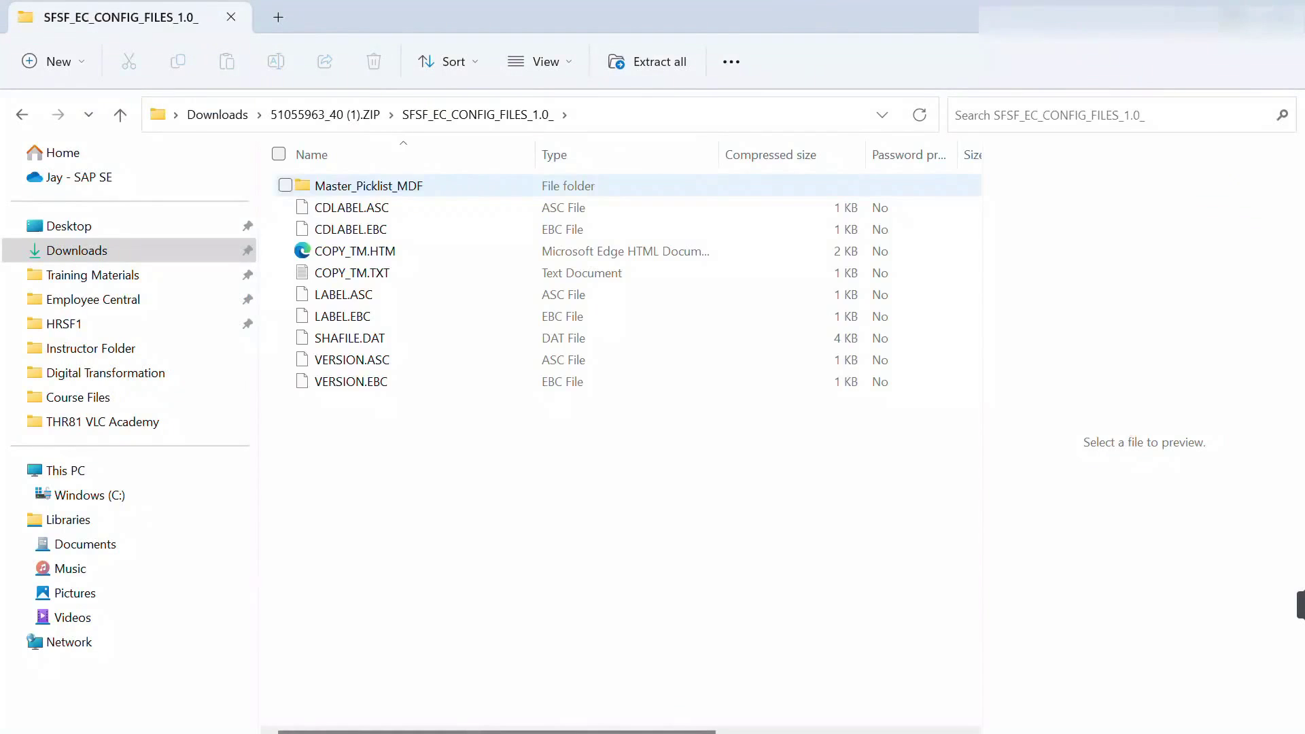
key(Return)
key(Return)
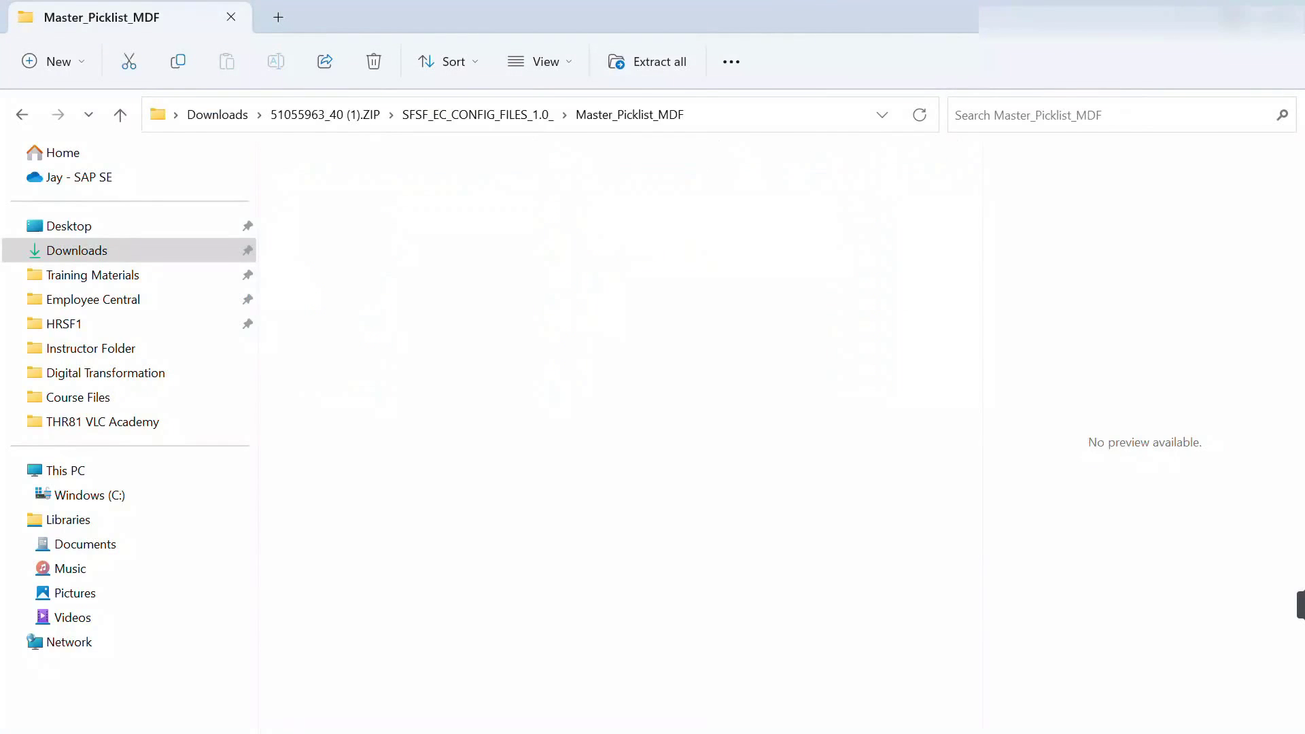
key(Return)
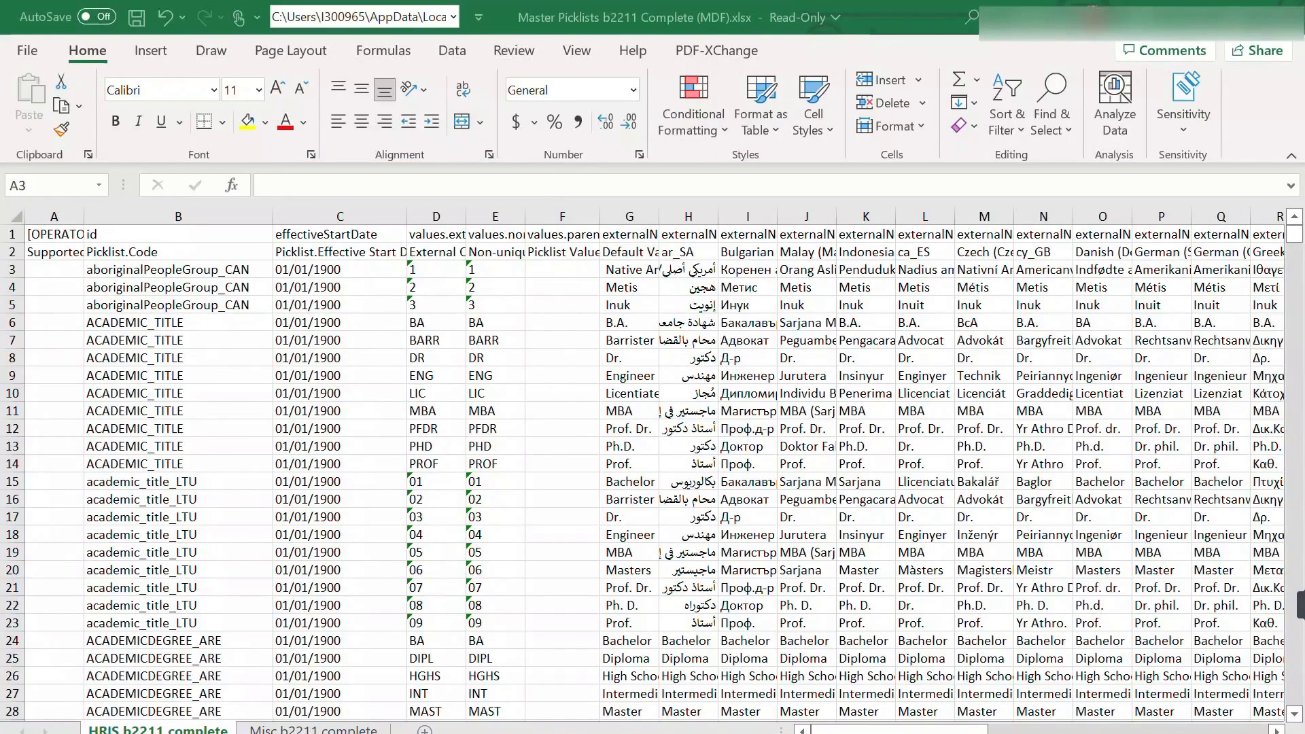
Add filters to the header labels in row 2 of the HRIS b2211 complete sheet
click(11, 252)
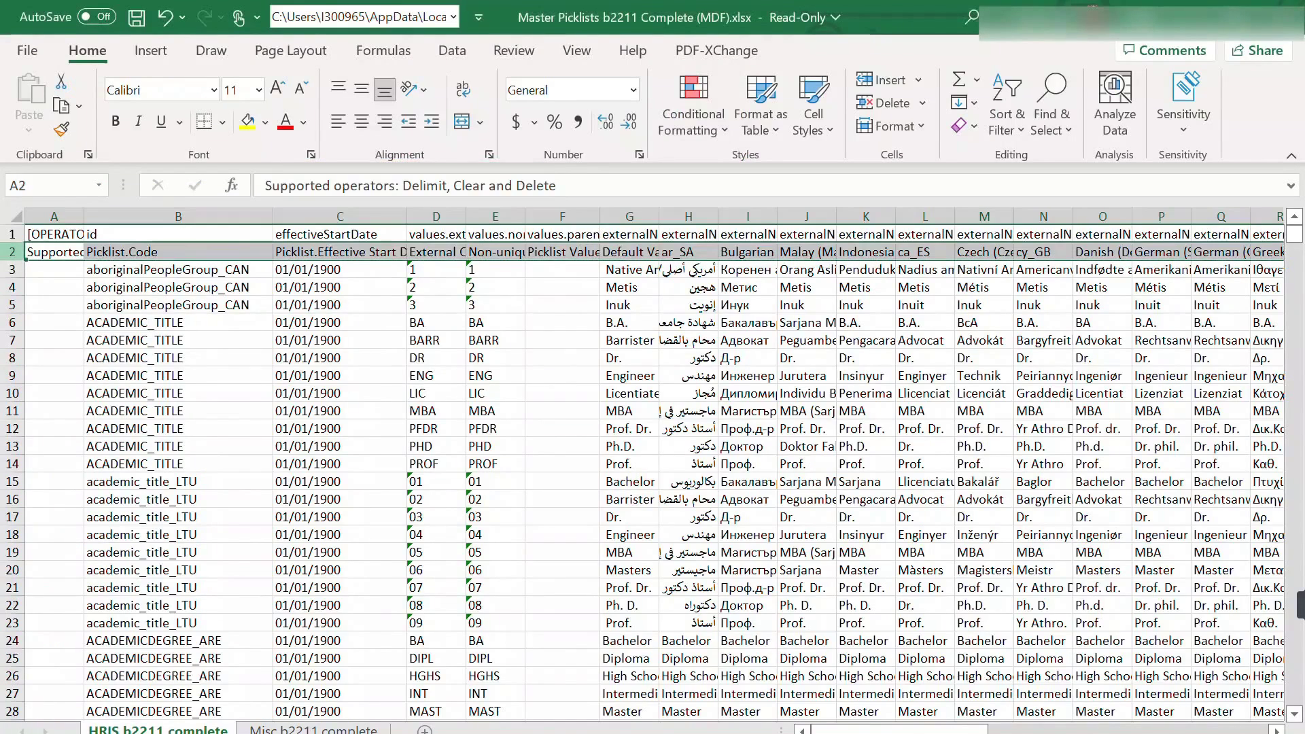
click(452, 50)
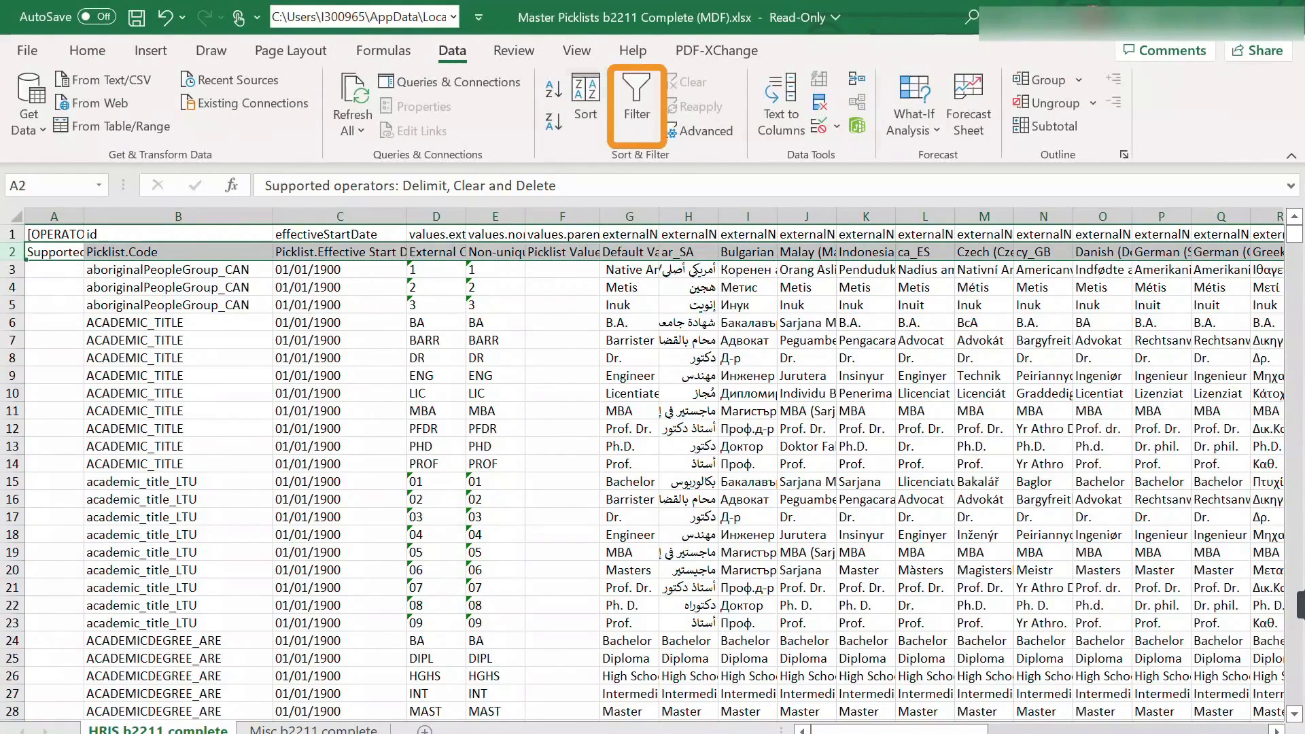
click(637, 102)
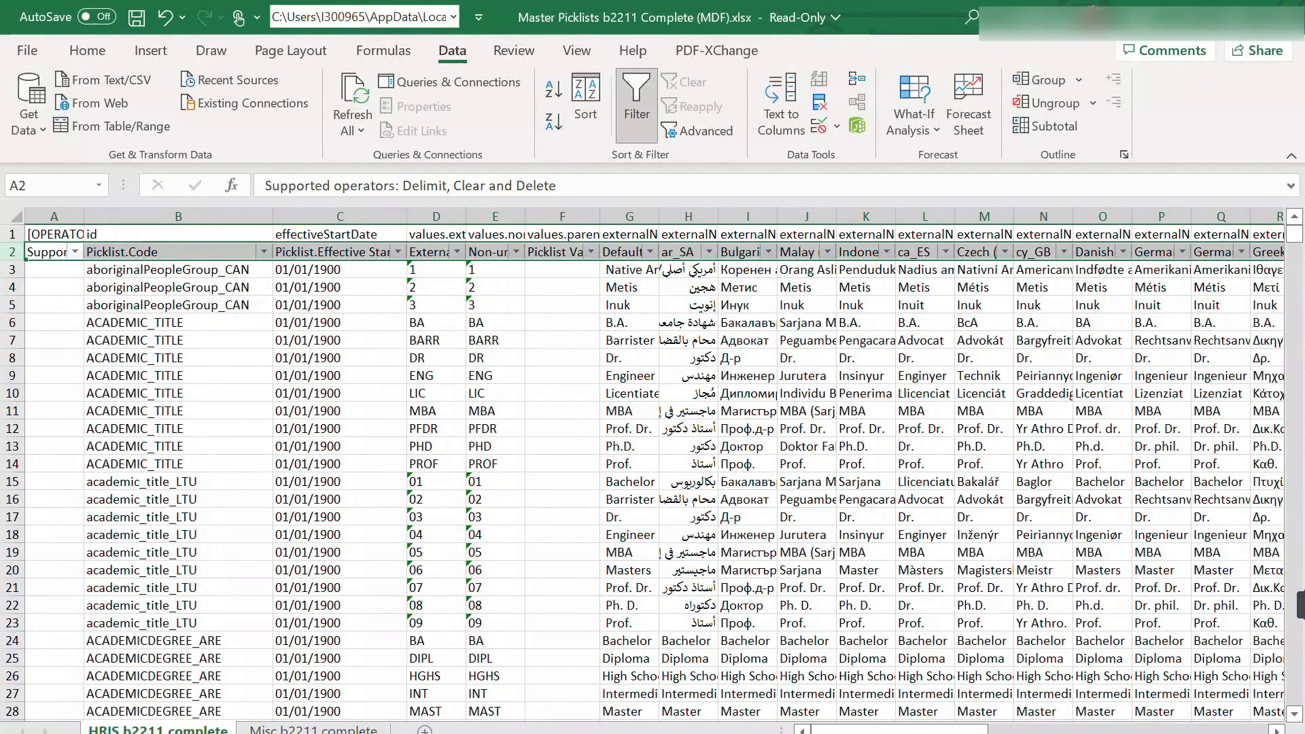
Filter the Picklist.Code column to the codes matching "deu"
click(178, 252)
click(264, 252)
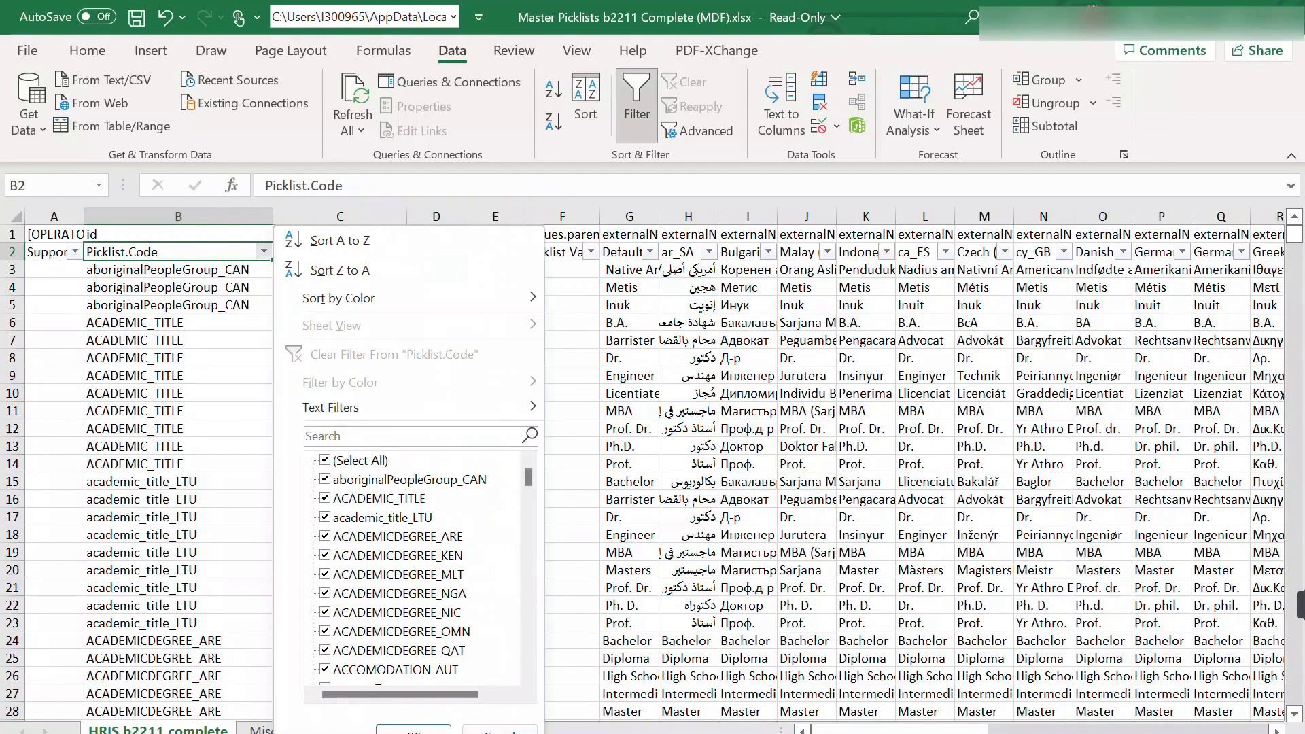
click(414, 437)
text(deu)
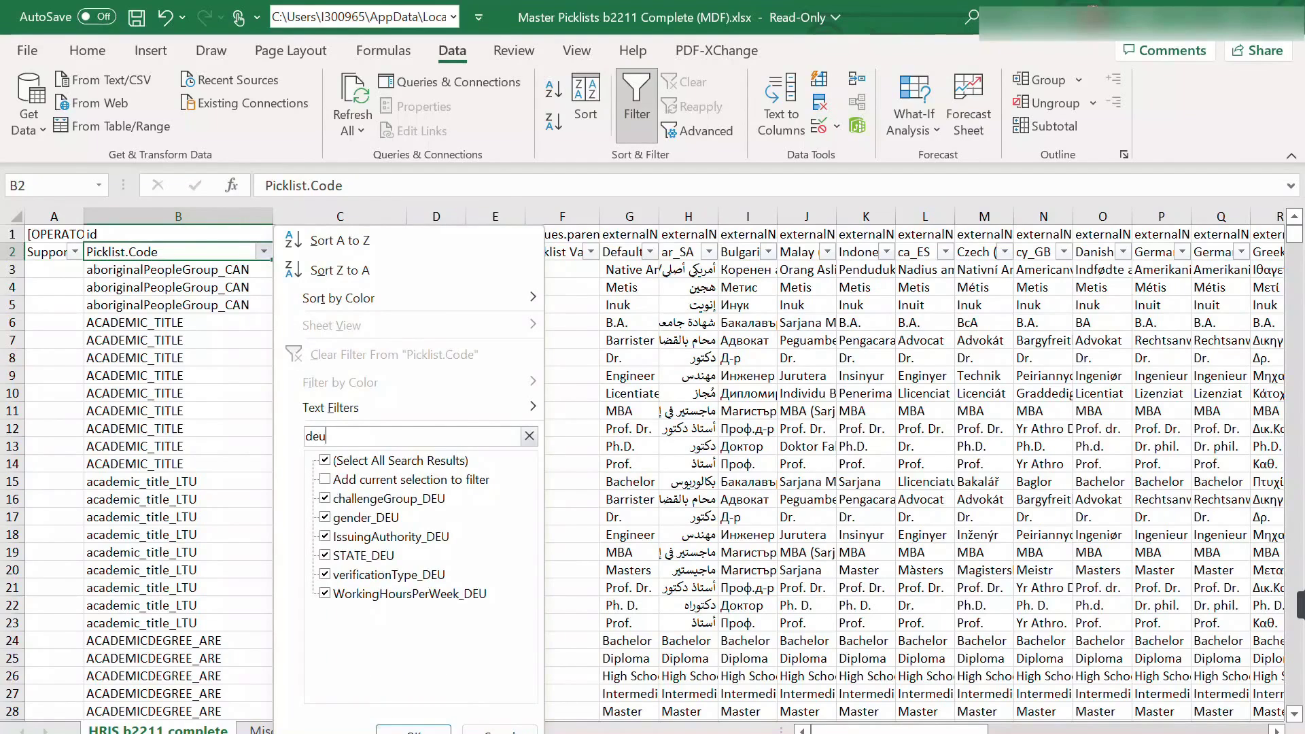
key(Return)
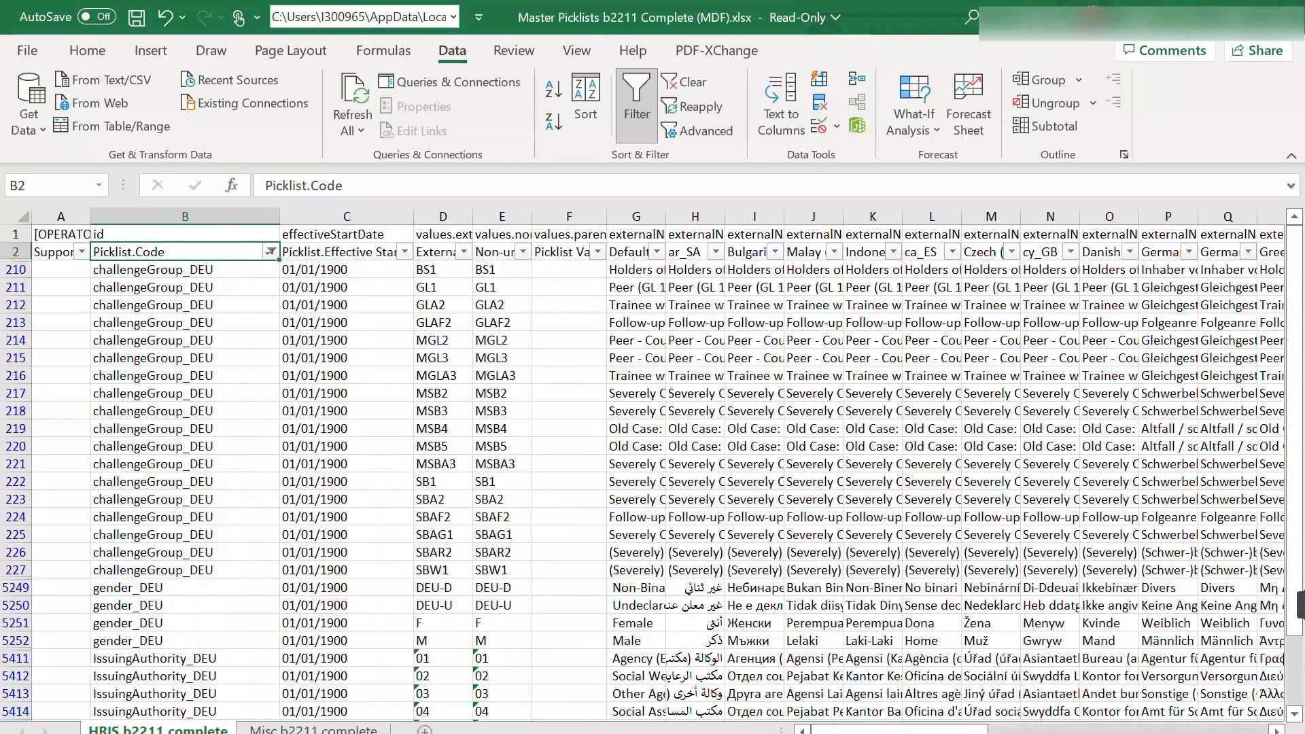
Copy all filtered _DEU picklist rows and paste them into a new sheet starting at cell A2
click(184, 270)
drag(16, 269, 19, 686)
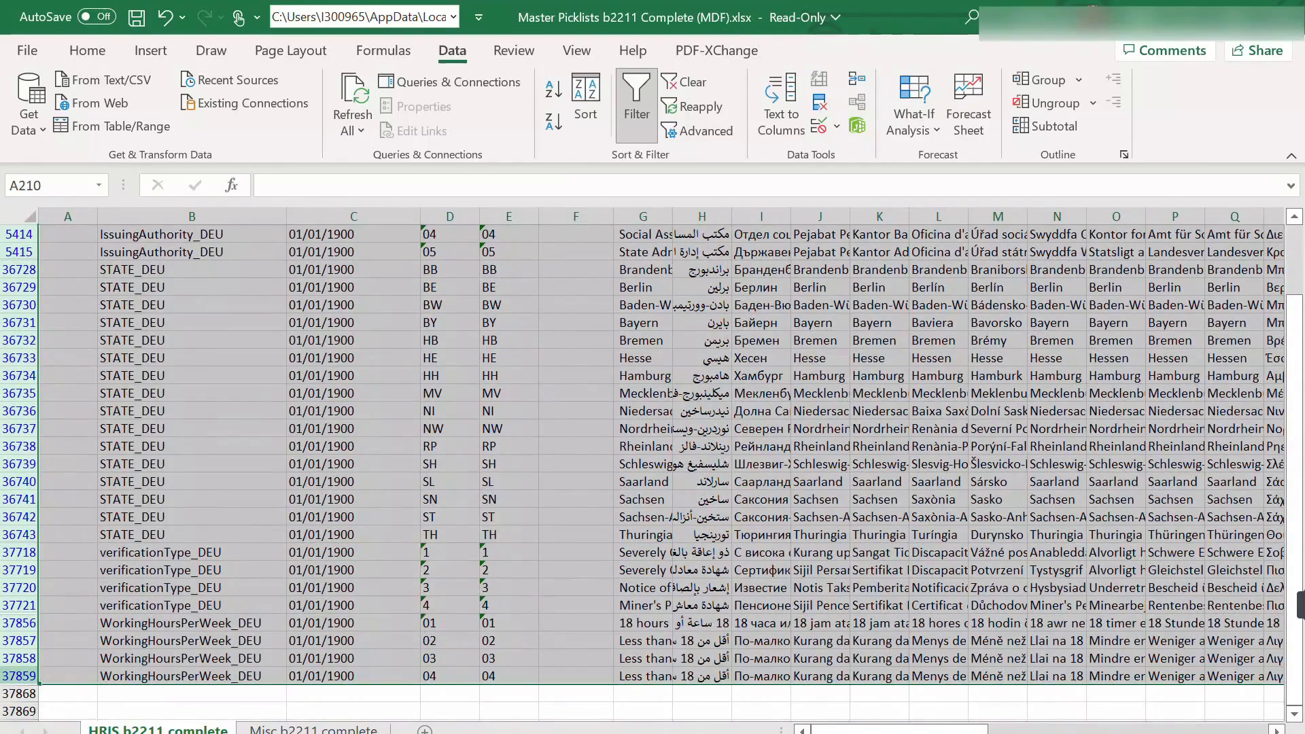
key(ctrl+c)
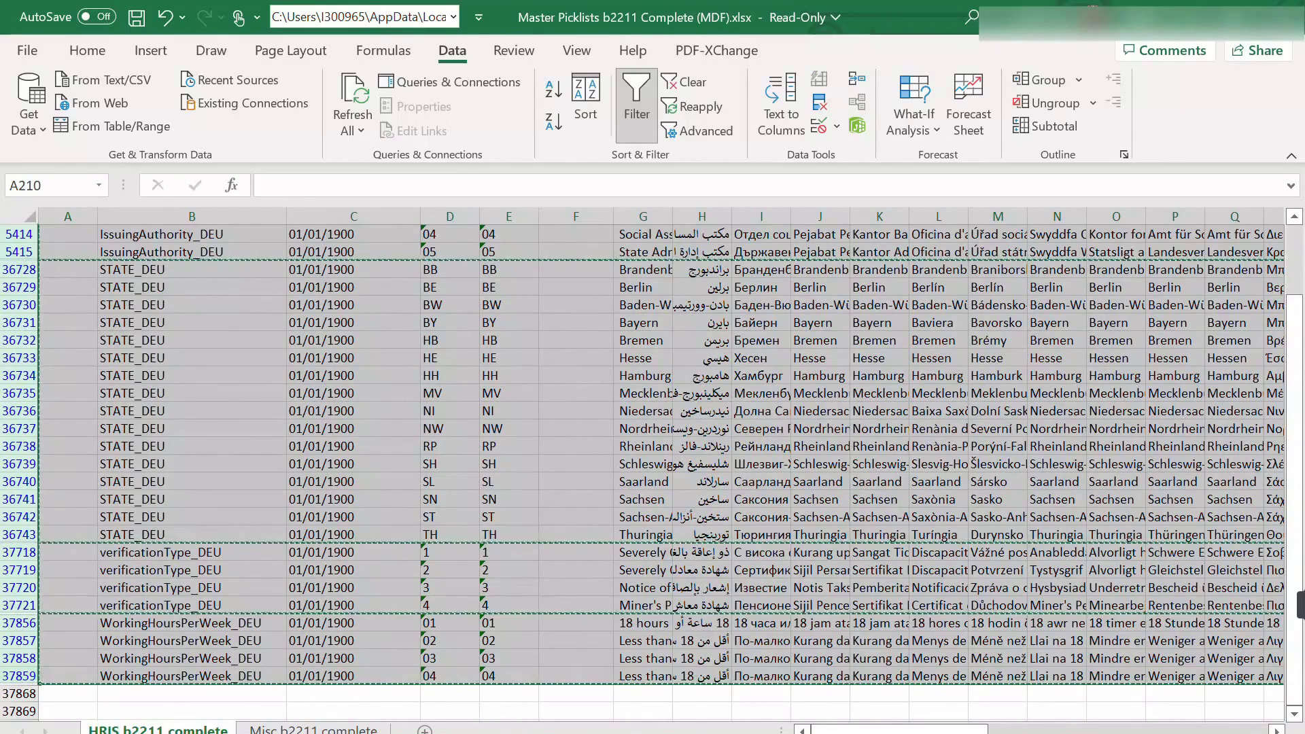
click(425, 730)
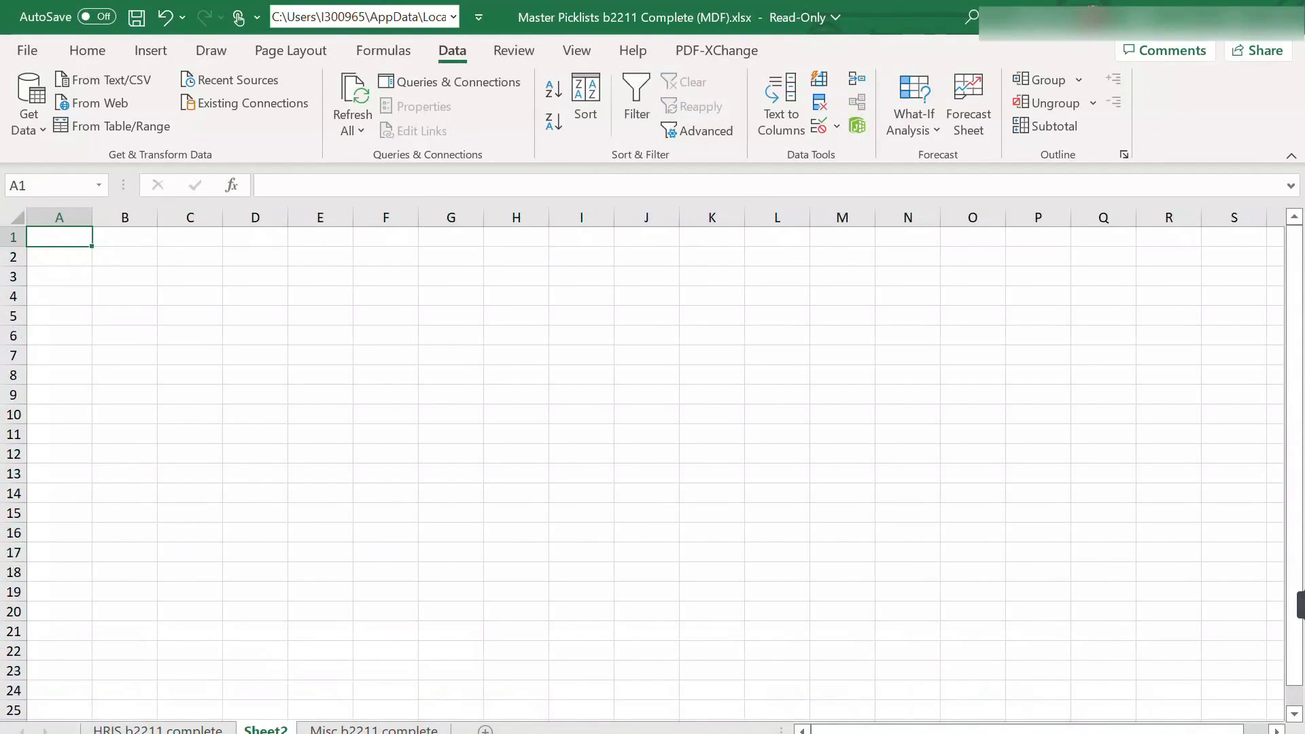
click(59, 257)
key(ctrl+v)
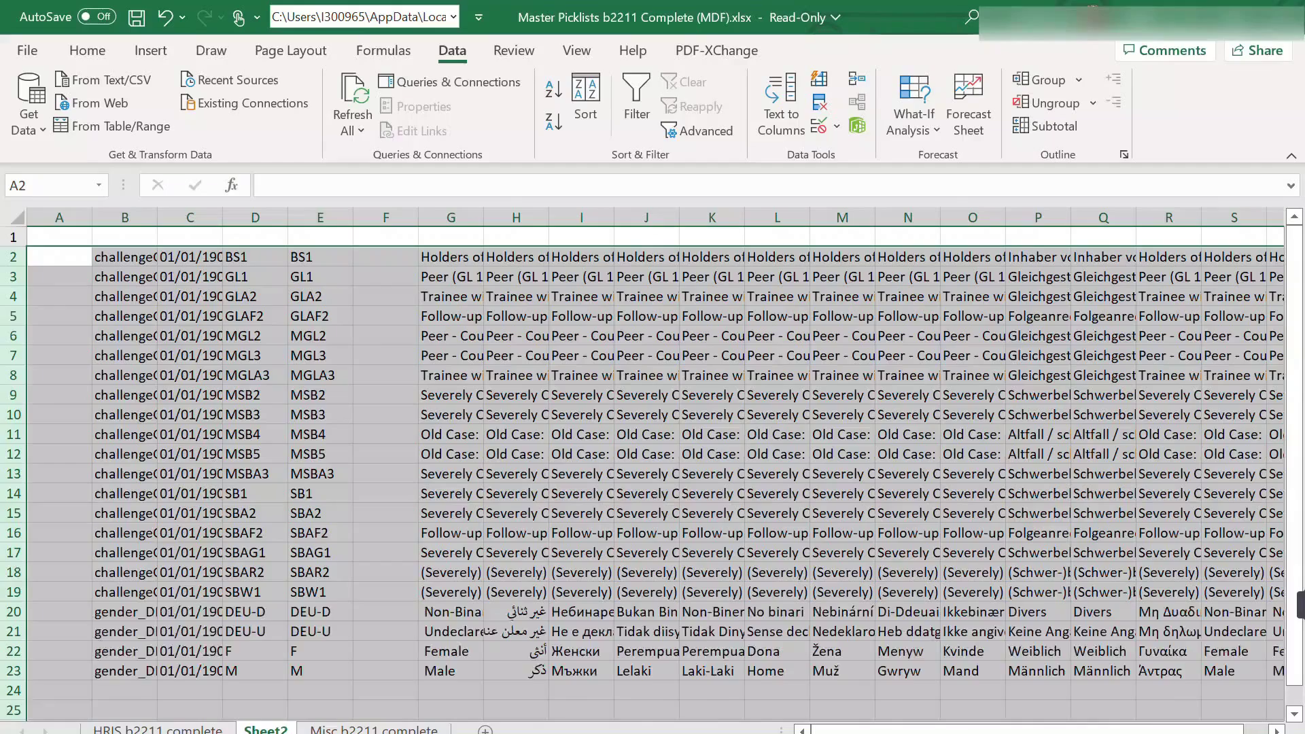
click(191, 395)
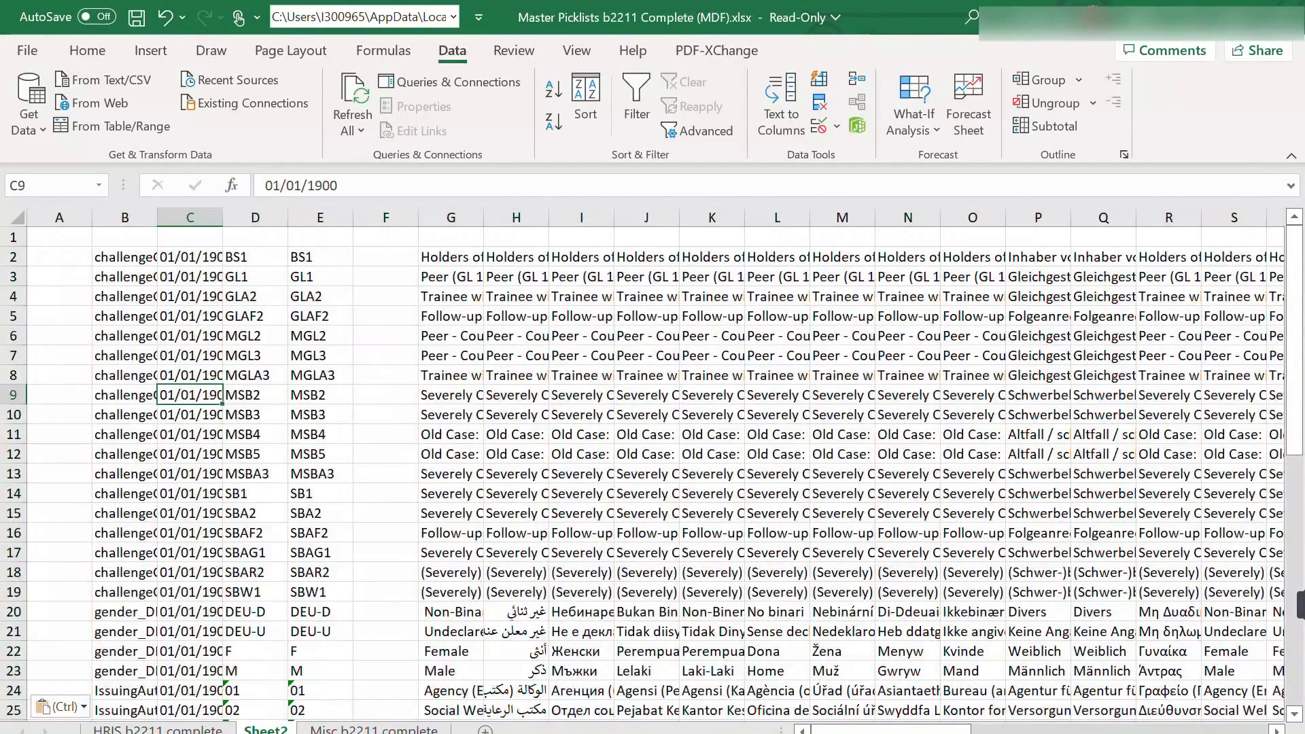
Clear the Picklist.Code filter on the HRIS b2211 complete sheet
key(ctrl+Page_Up)
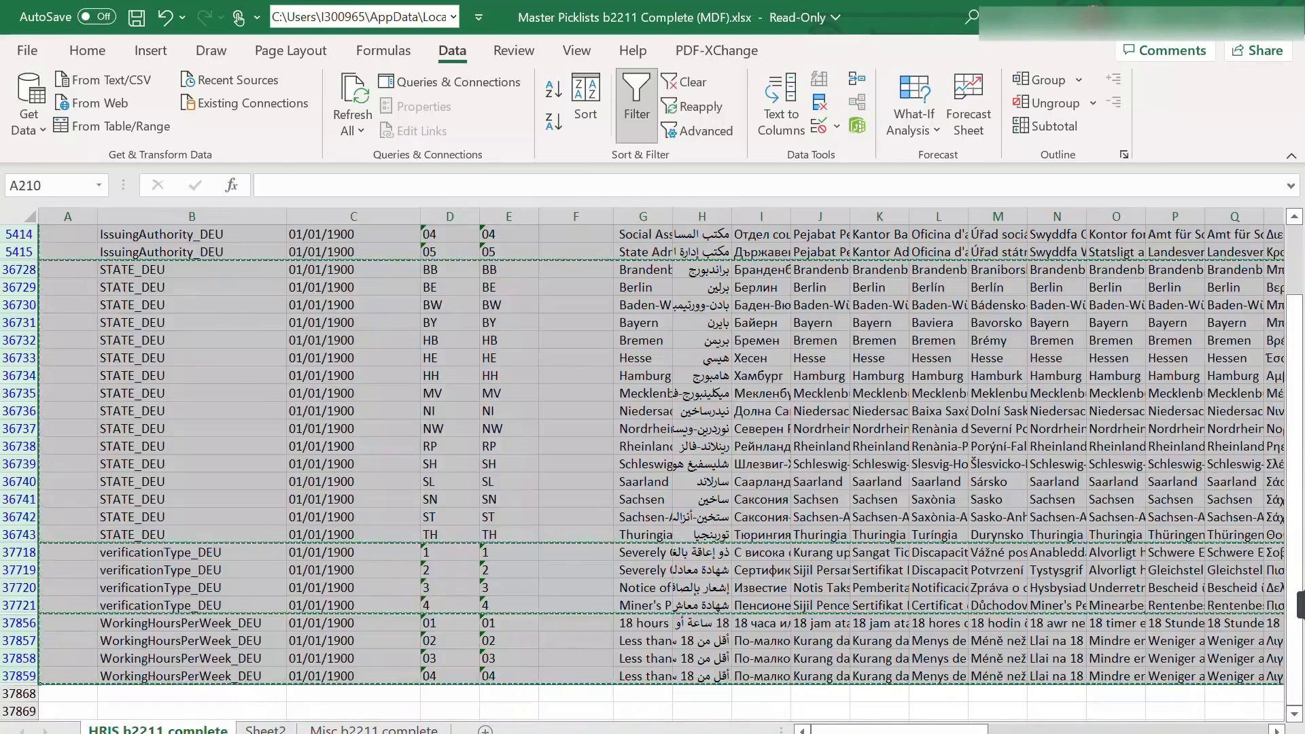
scroll(660, 469, up, 9)
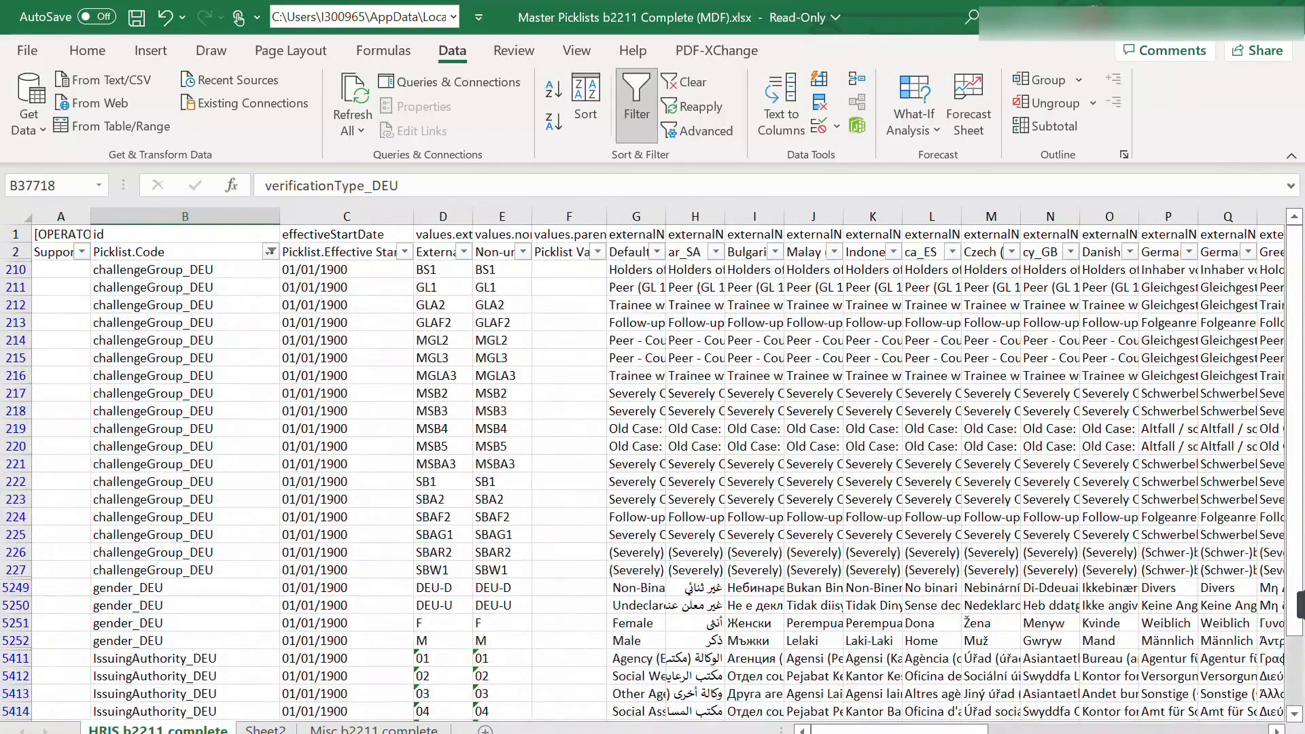
click(270, 252)
click(401, 354)
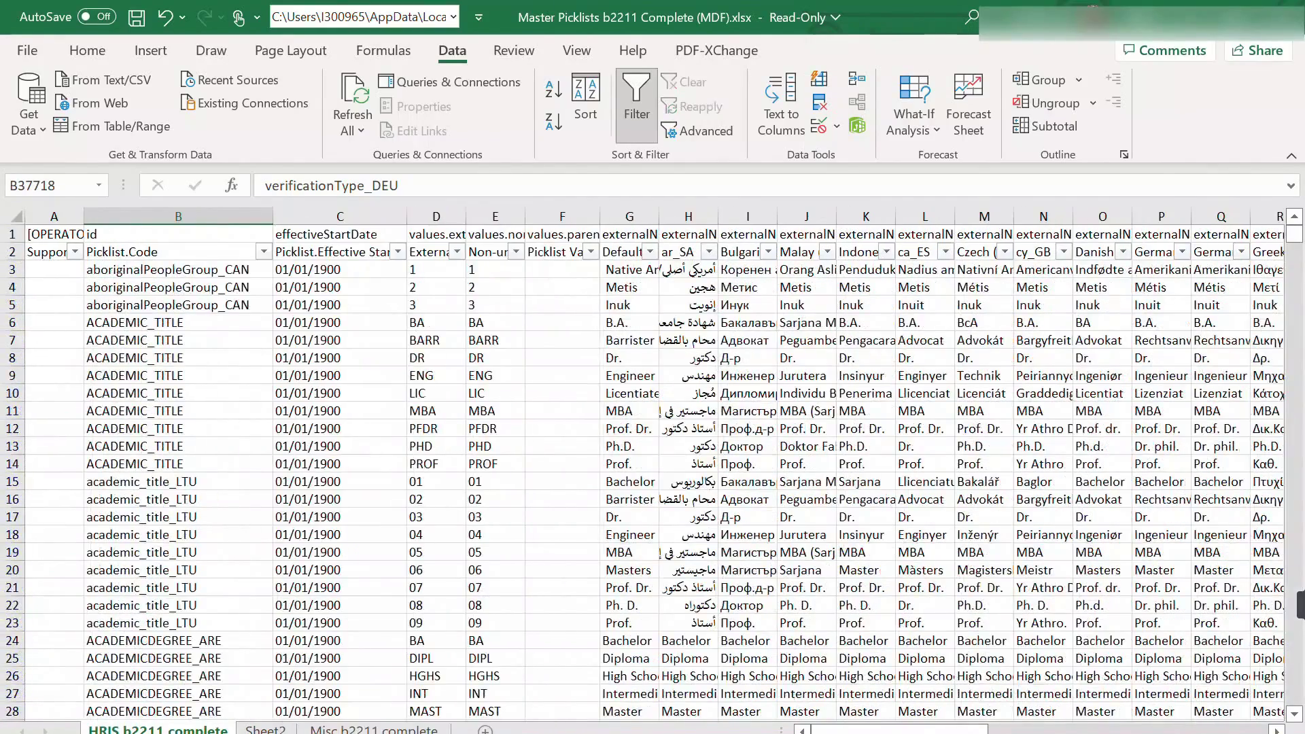
Widen column F, Picklist Value.External Code, and filter it to DEU
click(556, 252)
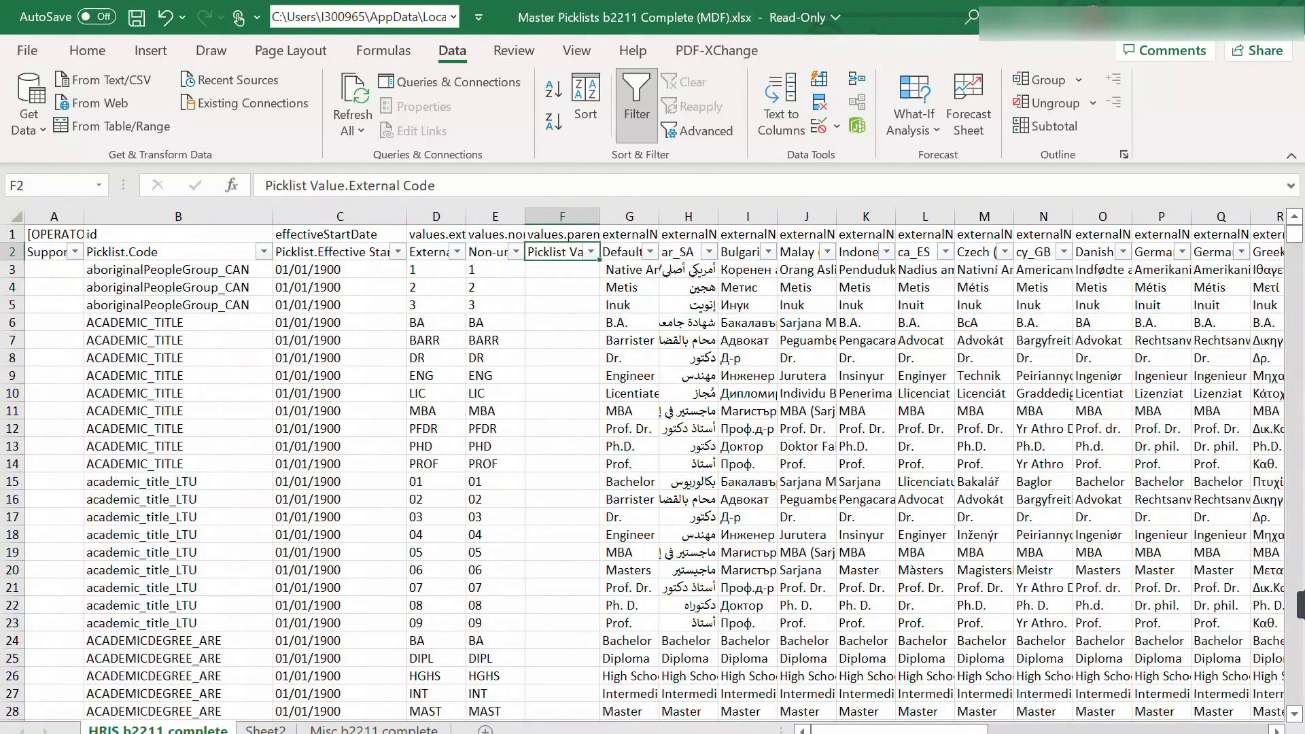
drag(600, 216, 738, 216)
click(632, 234)
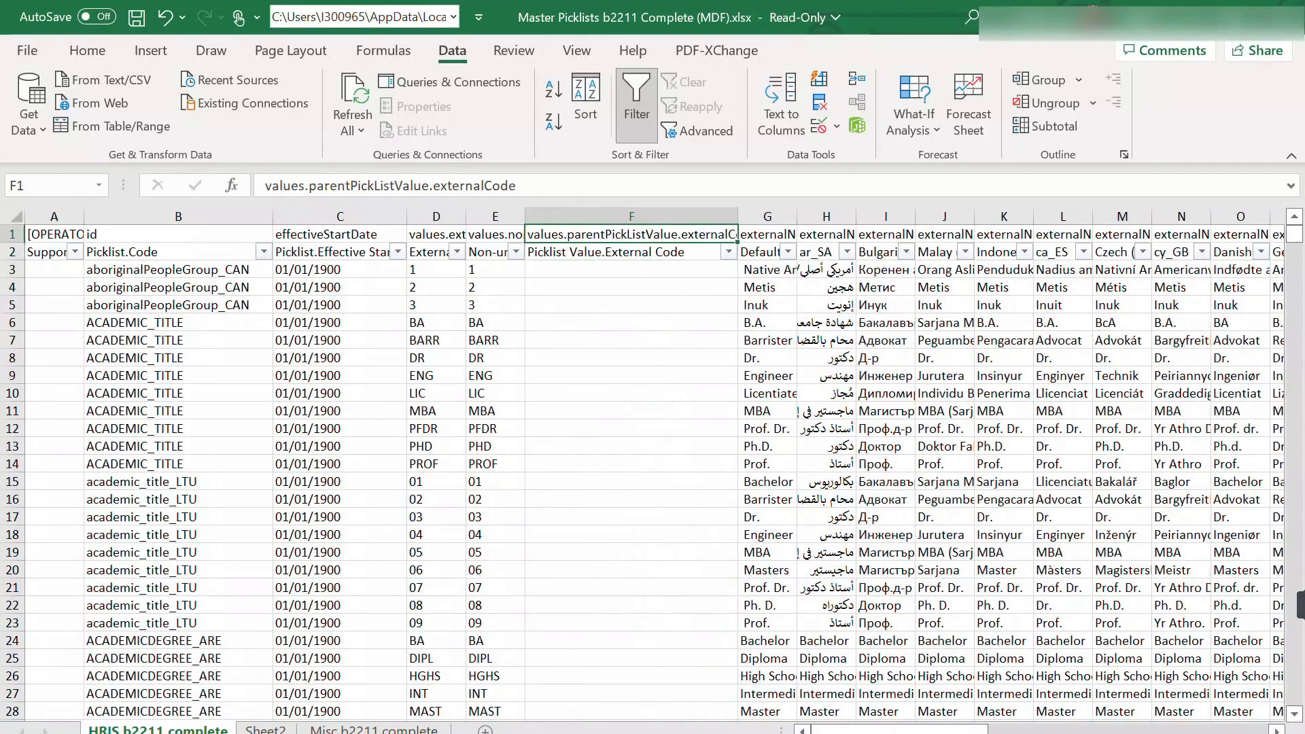
click(632, 252)
key(alt+Down)
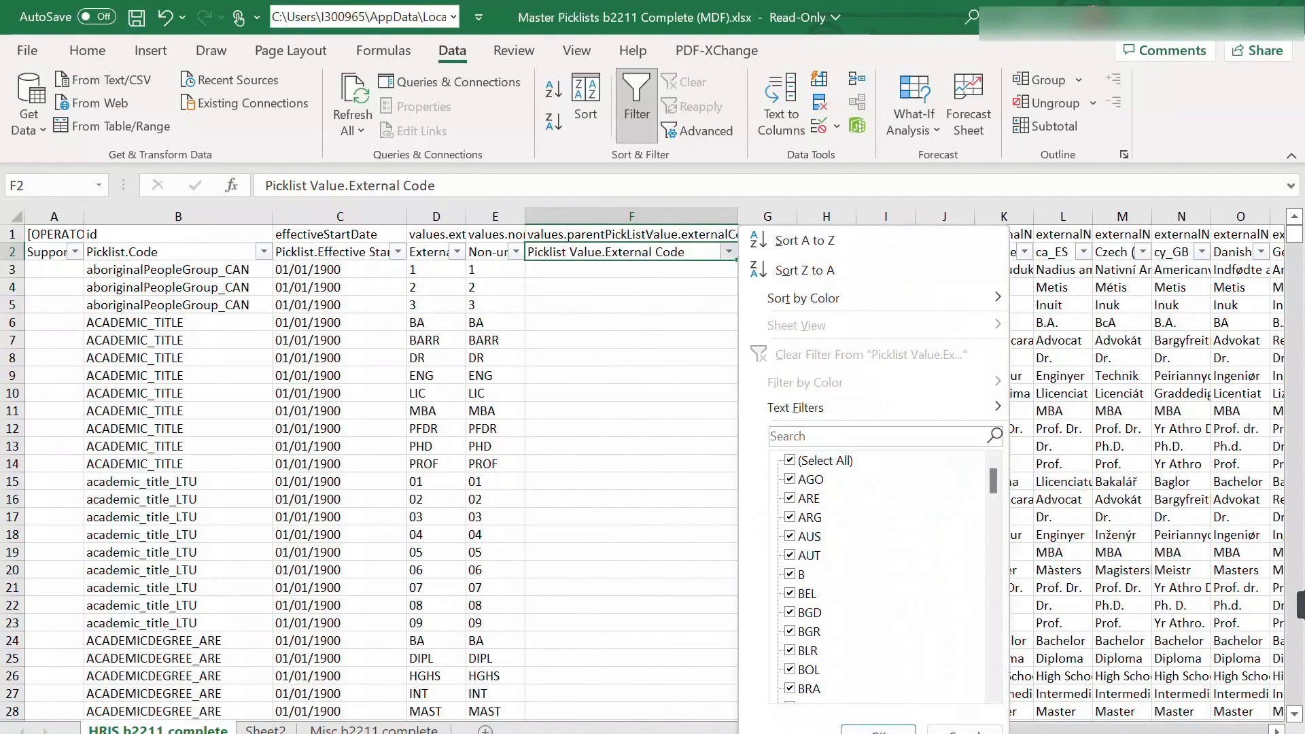
text(deu)
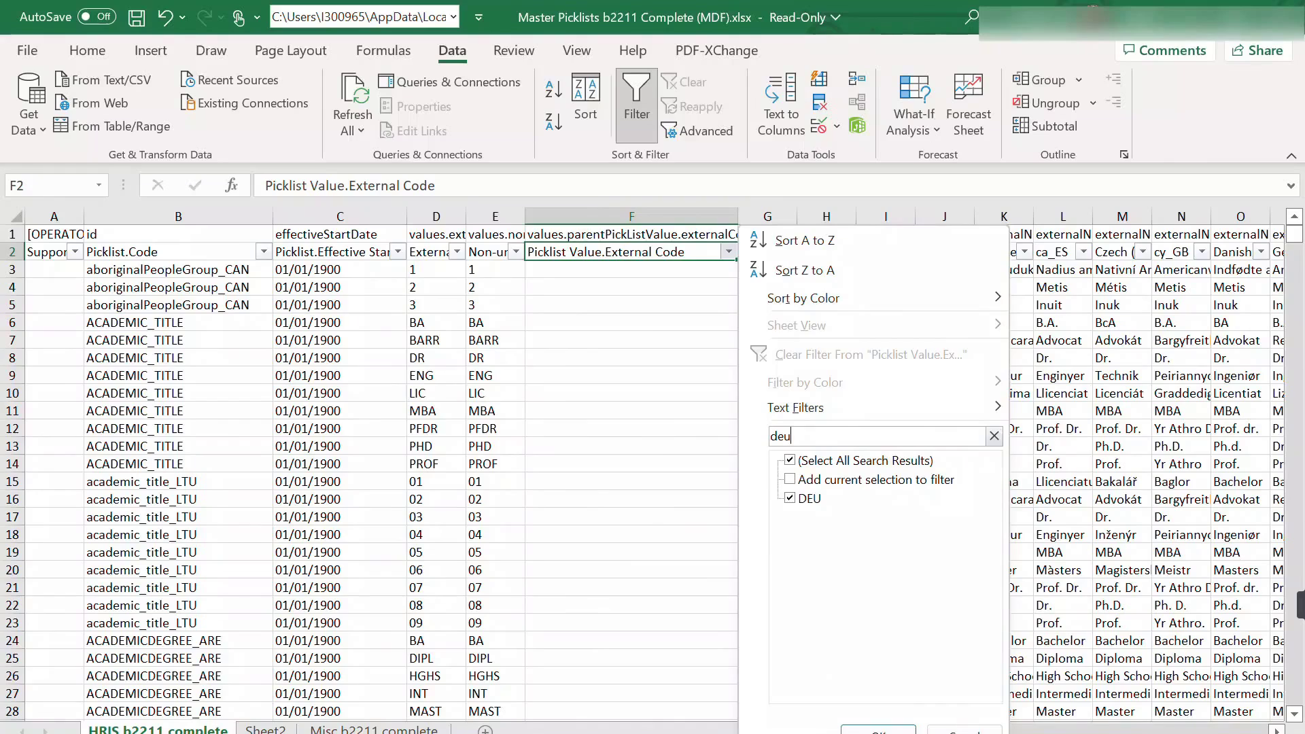
key(Return)
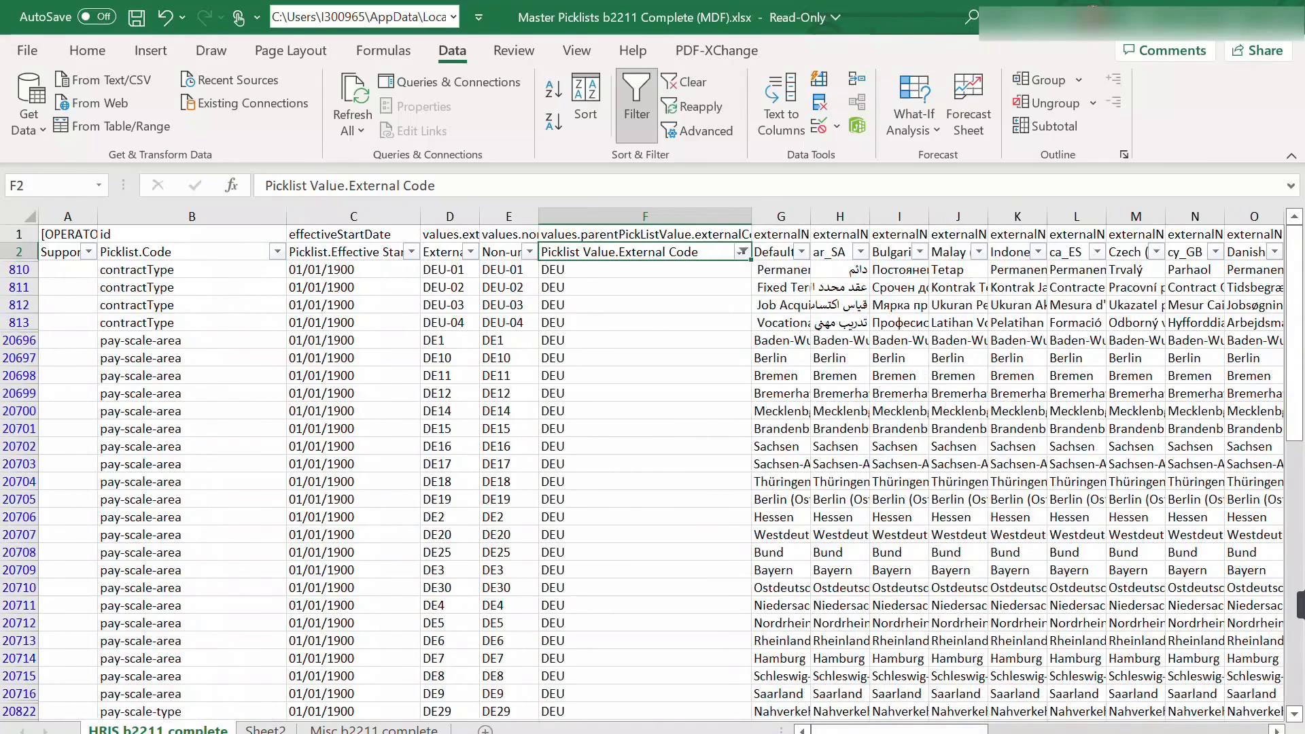
Copy all rows filtered by parent code DEU into Sheet2 starting at cell A53, and autofit column B there
click(19, 270)
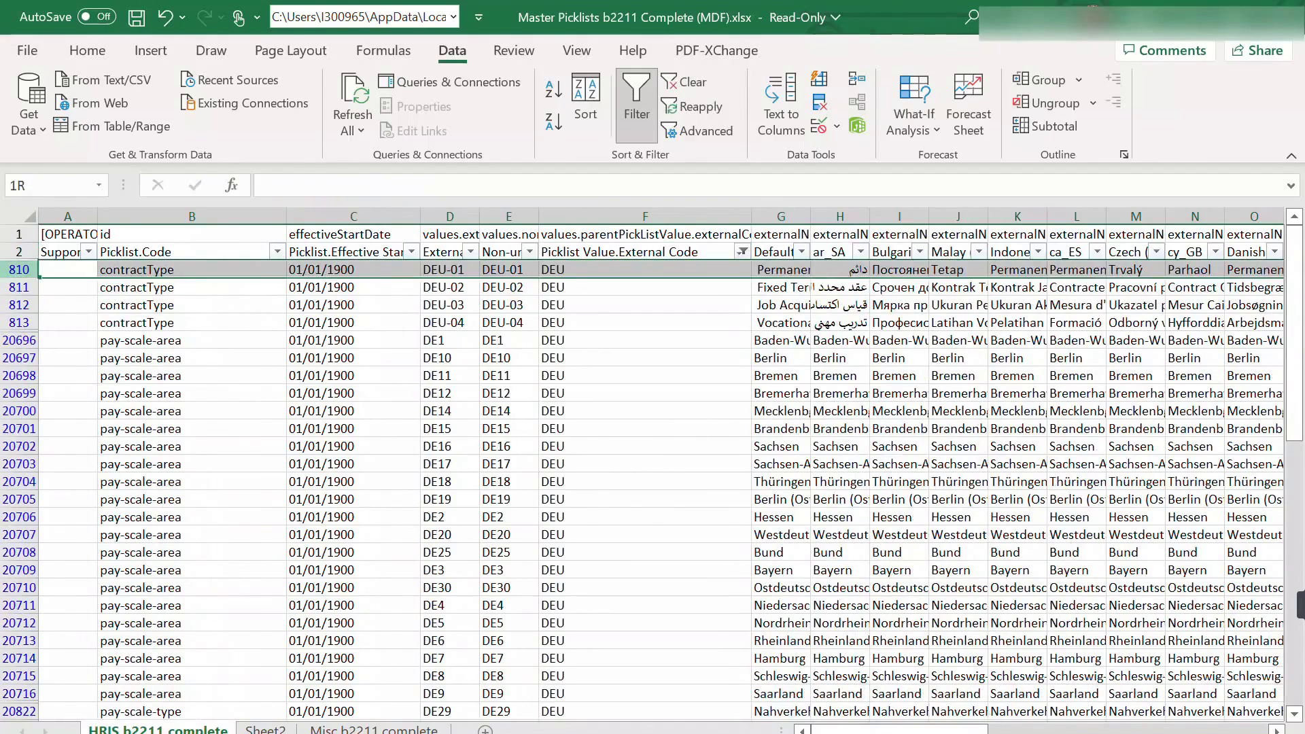
drag(19, 269, 20, 703)
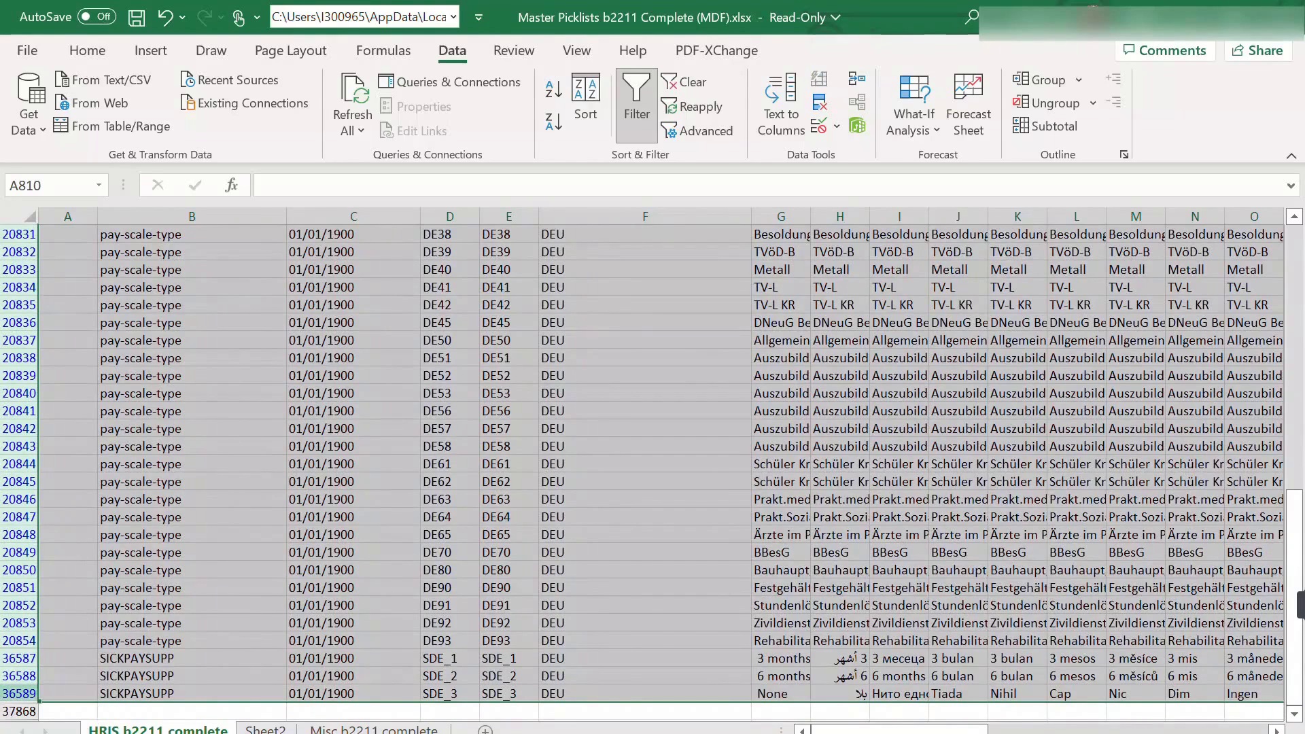
key(ctrl+c)
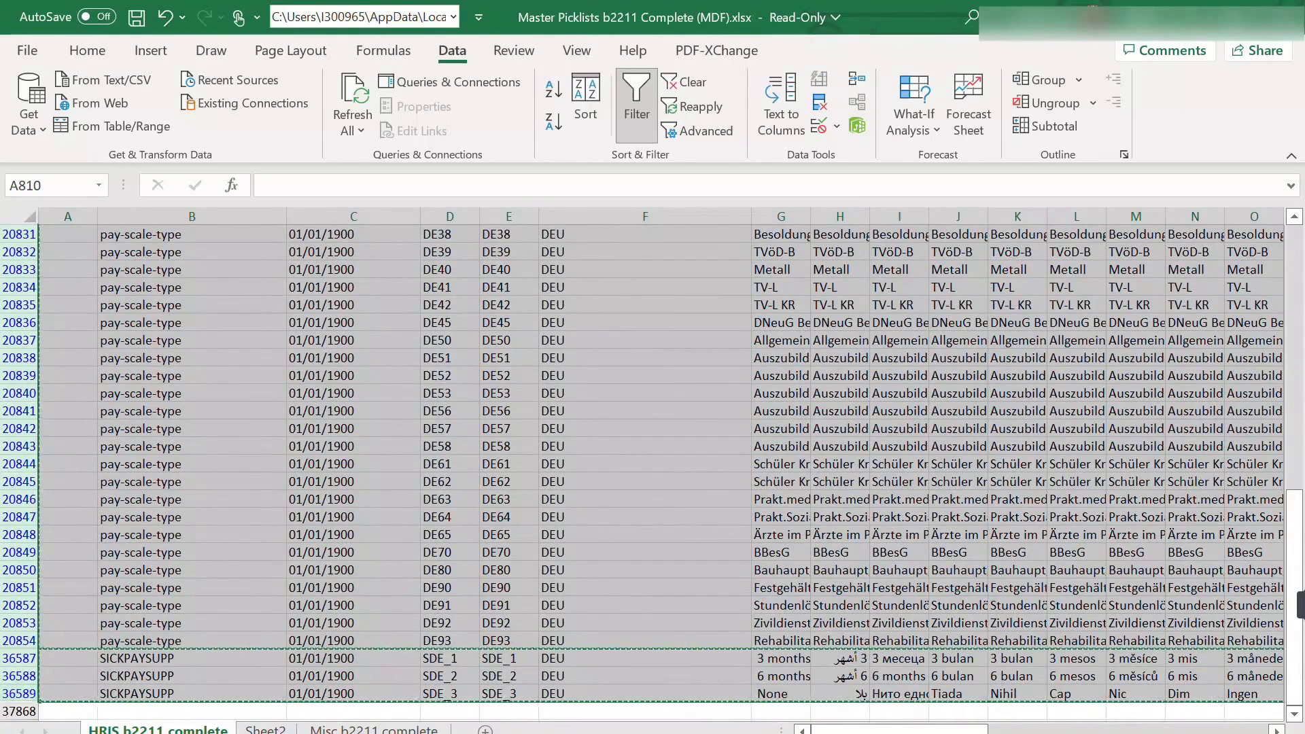
click(266, 730)
click(255, 612)
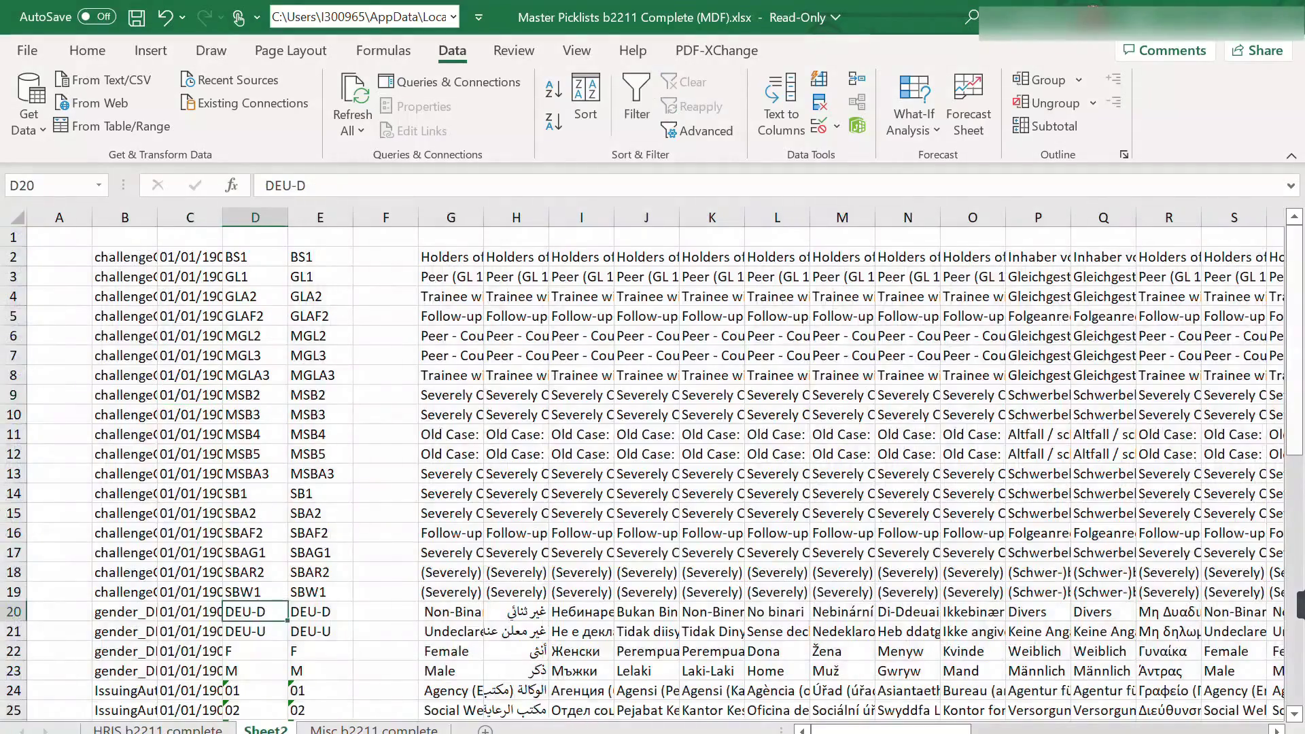
scroll(256, 611, down, 8)
scroll(652, 469, down, 8)
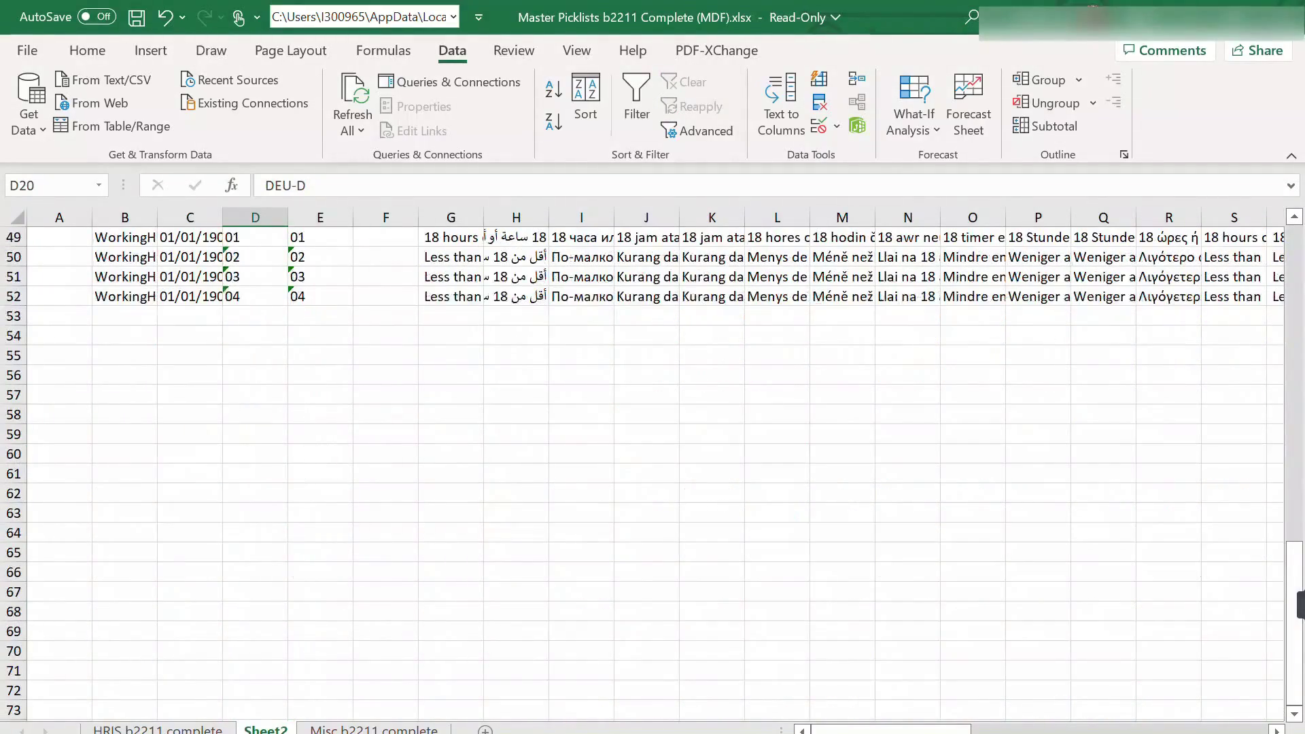
click(59, 316)
key(ctrl+v)
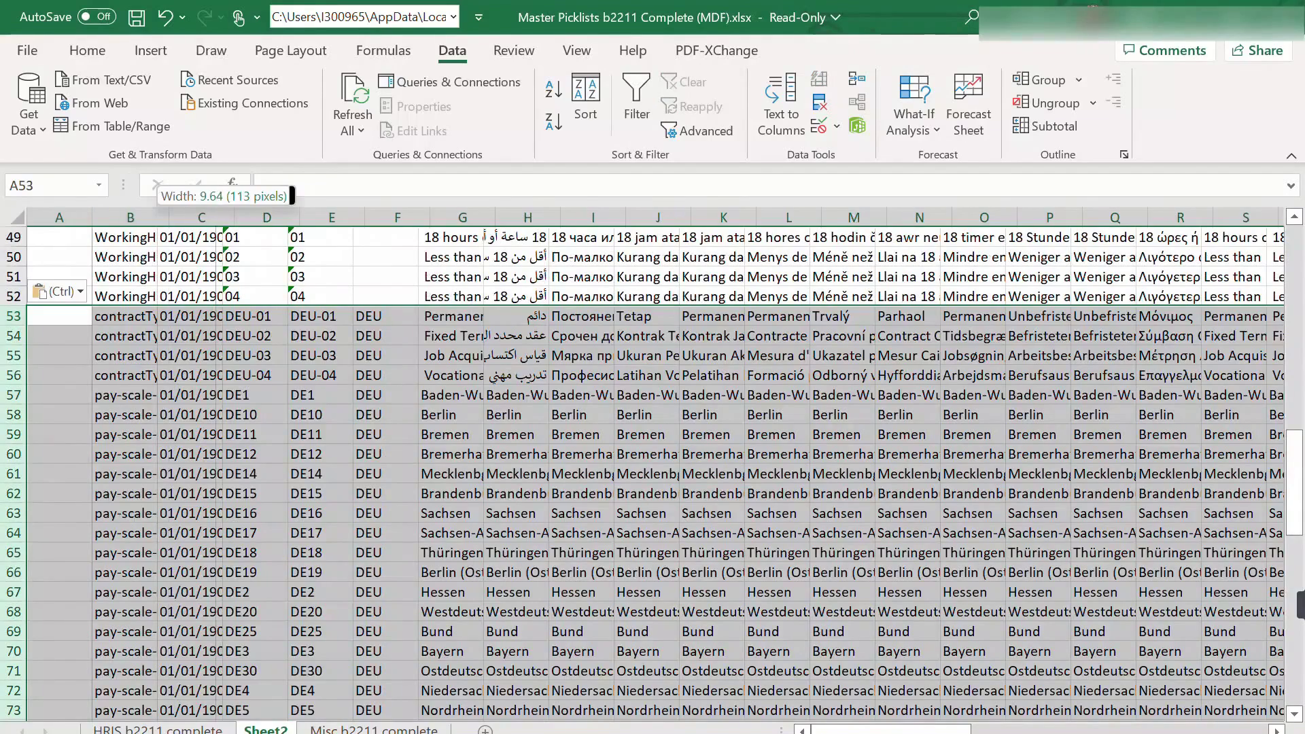
double_click(157, 217)
click(189, 434)
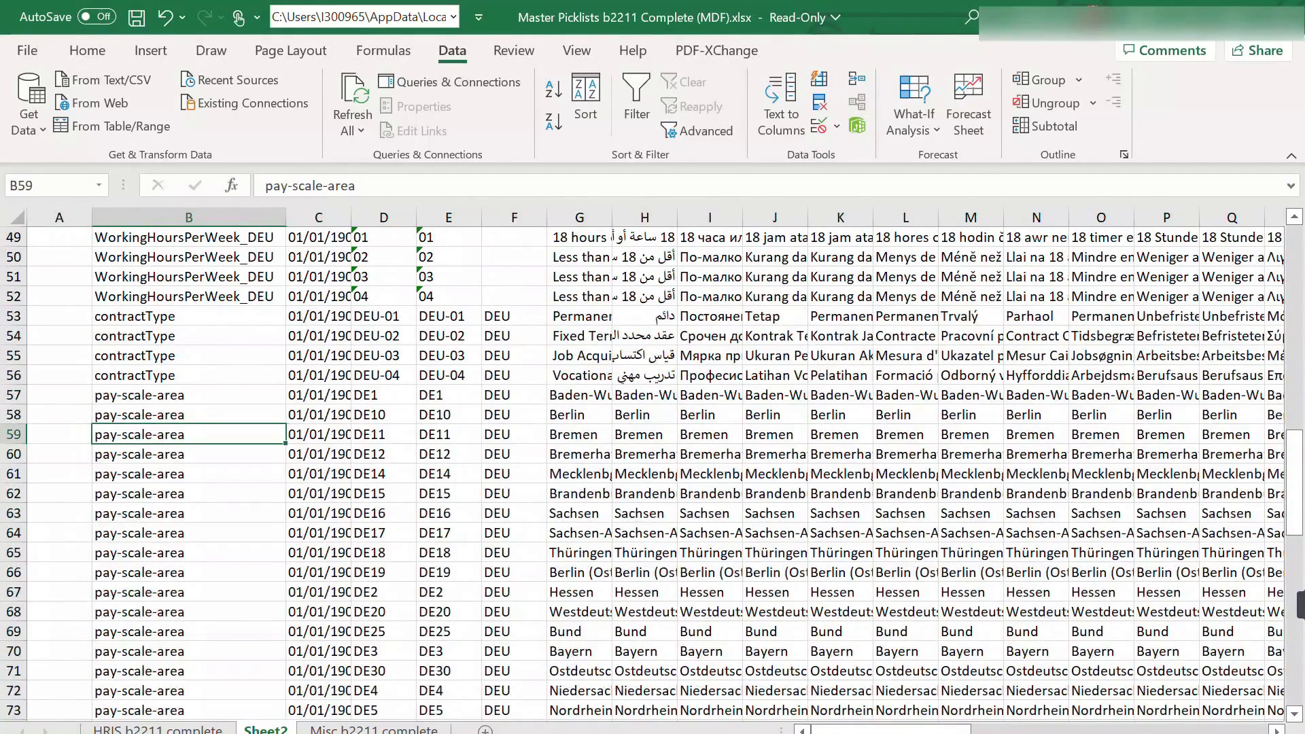
Add filters to header row 2 of the Misc b2211 complete sheet
click(374, 730)
click(158, 730)
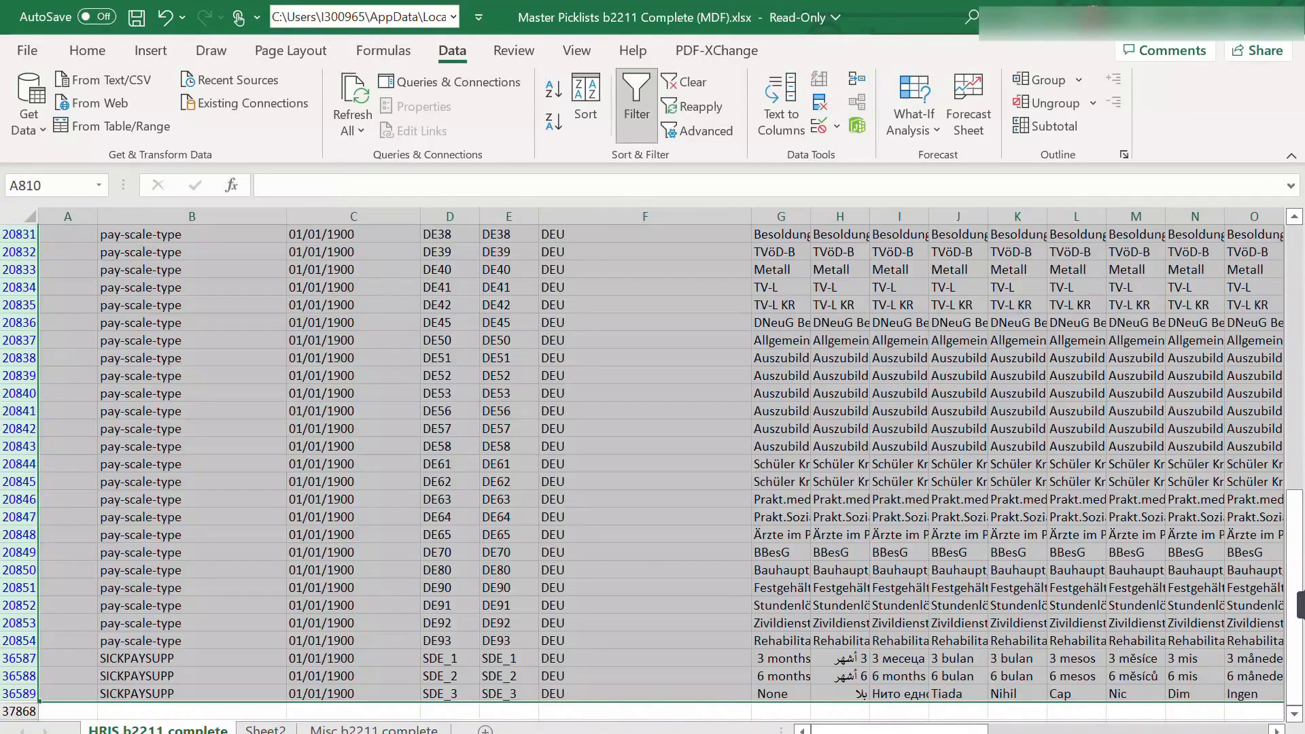
click(374, 729)
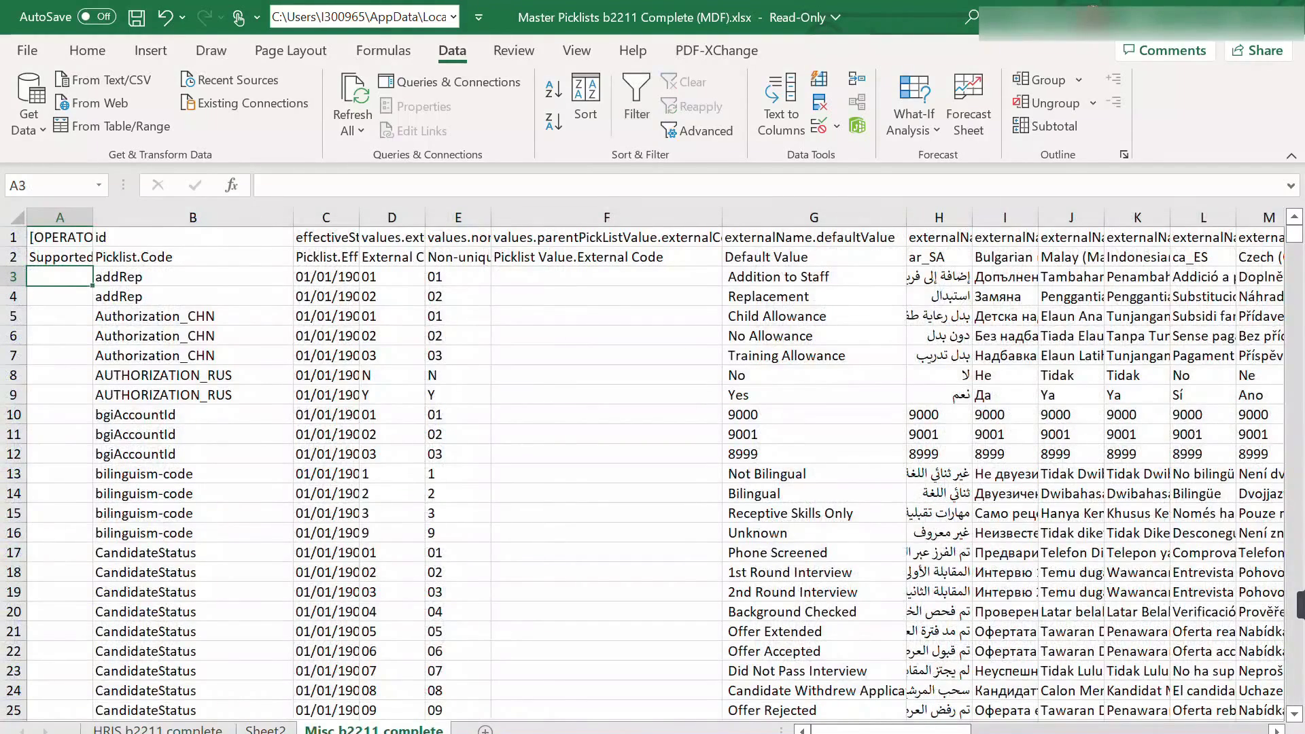
click(13, 257)
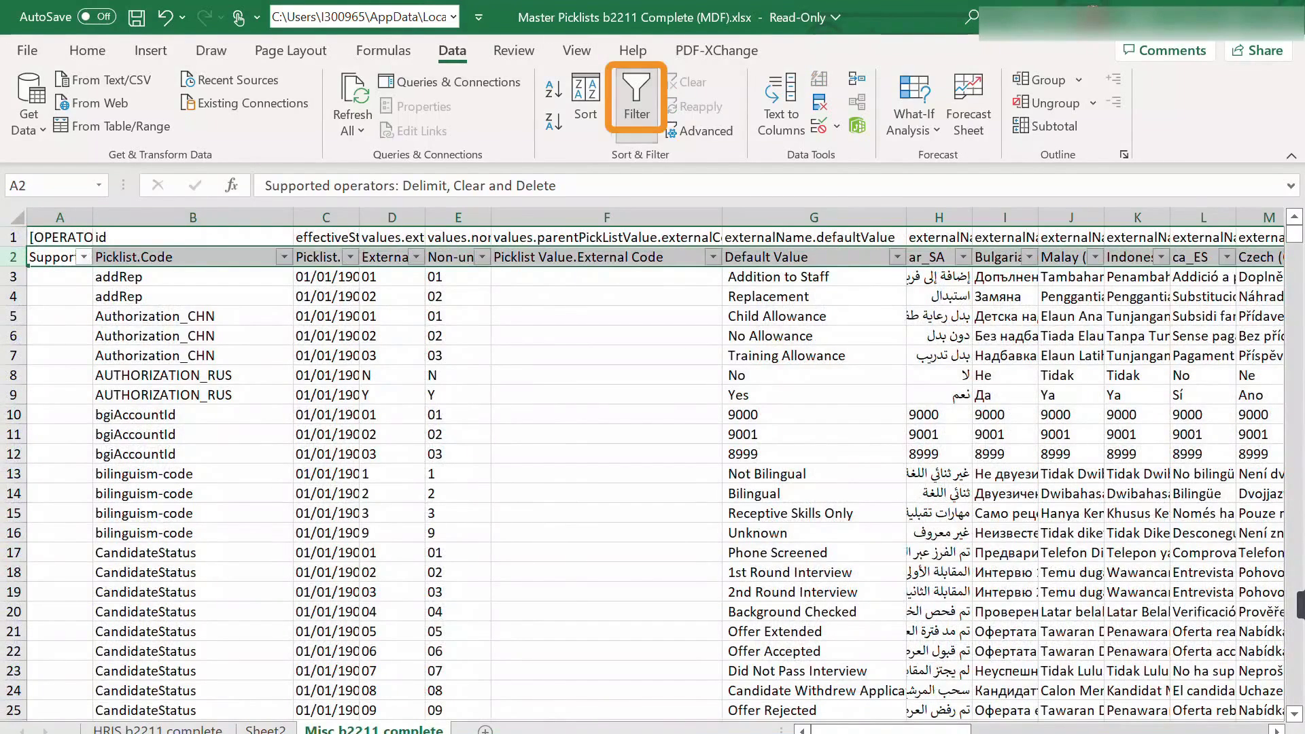
Filter the Picklist.Code column on the Misc sheet to all codes containing "deu"
click(284, 257)
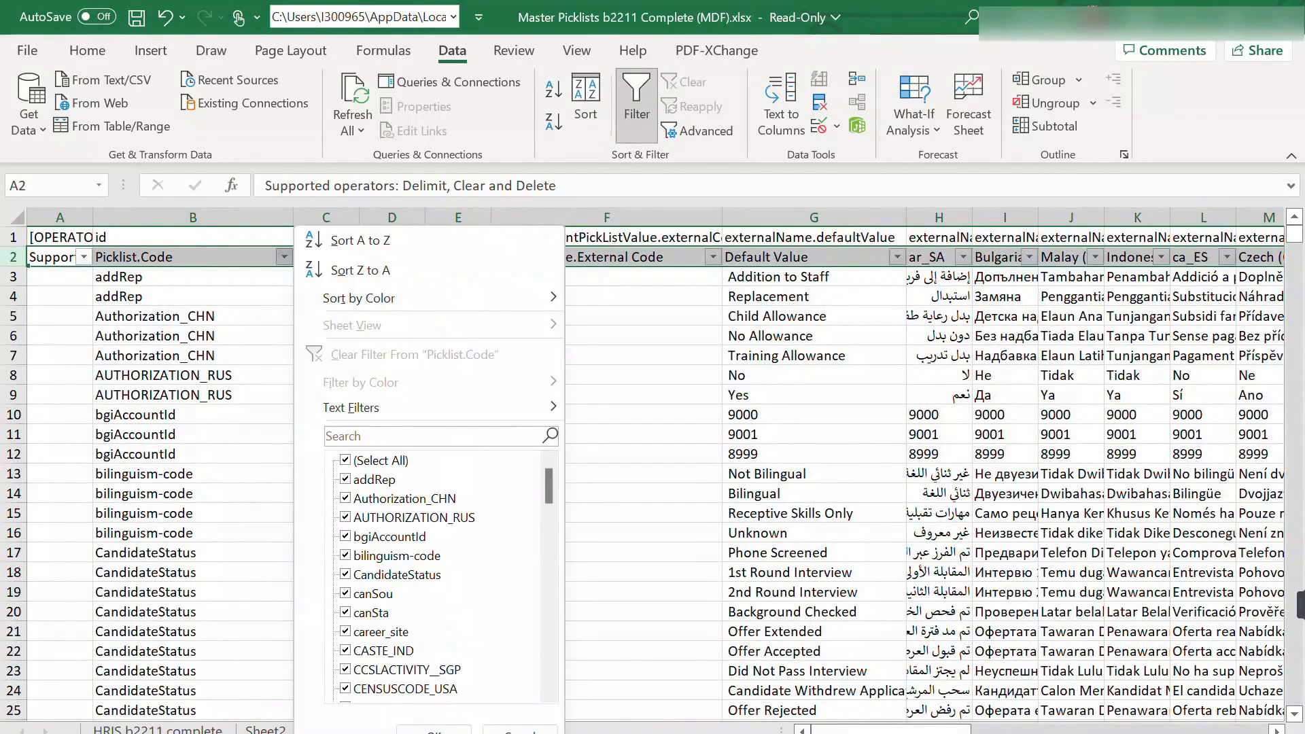
click(433, 436)
text(deu)
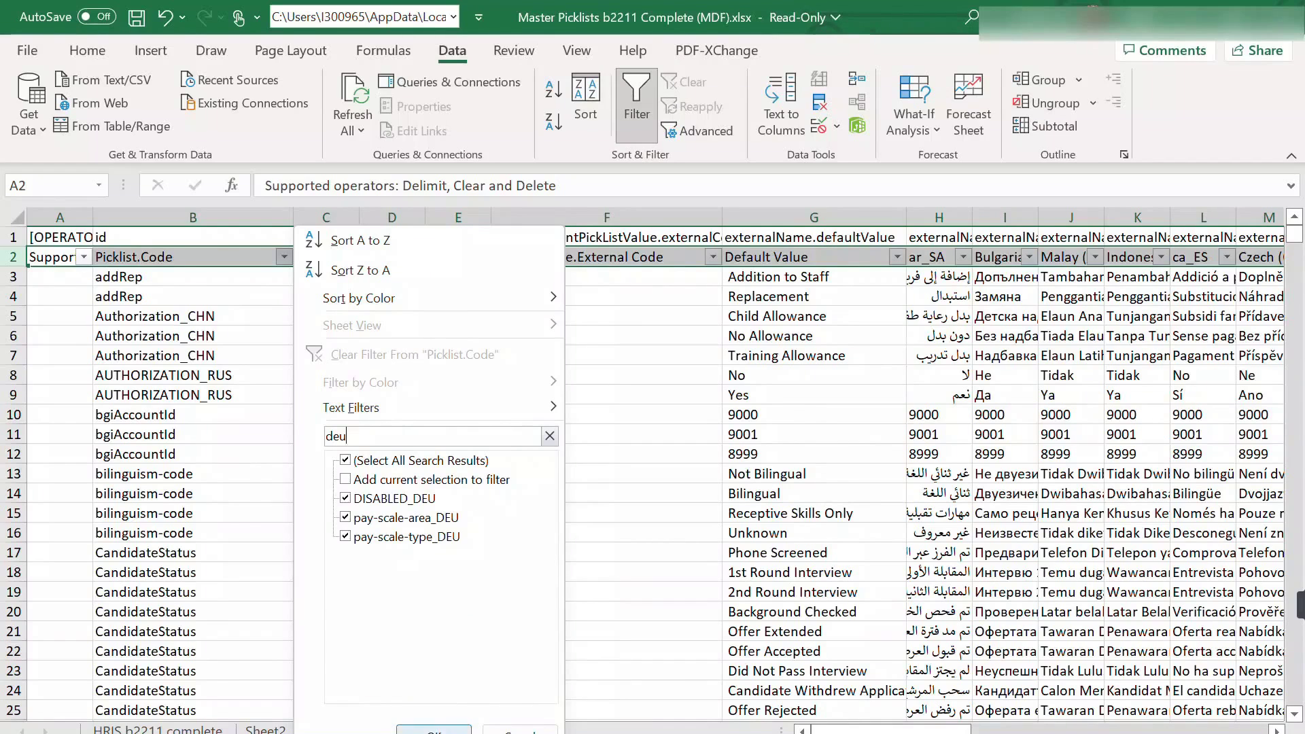
key(Return)
click(193, 277)
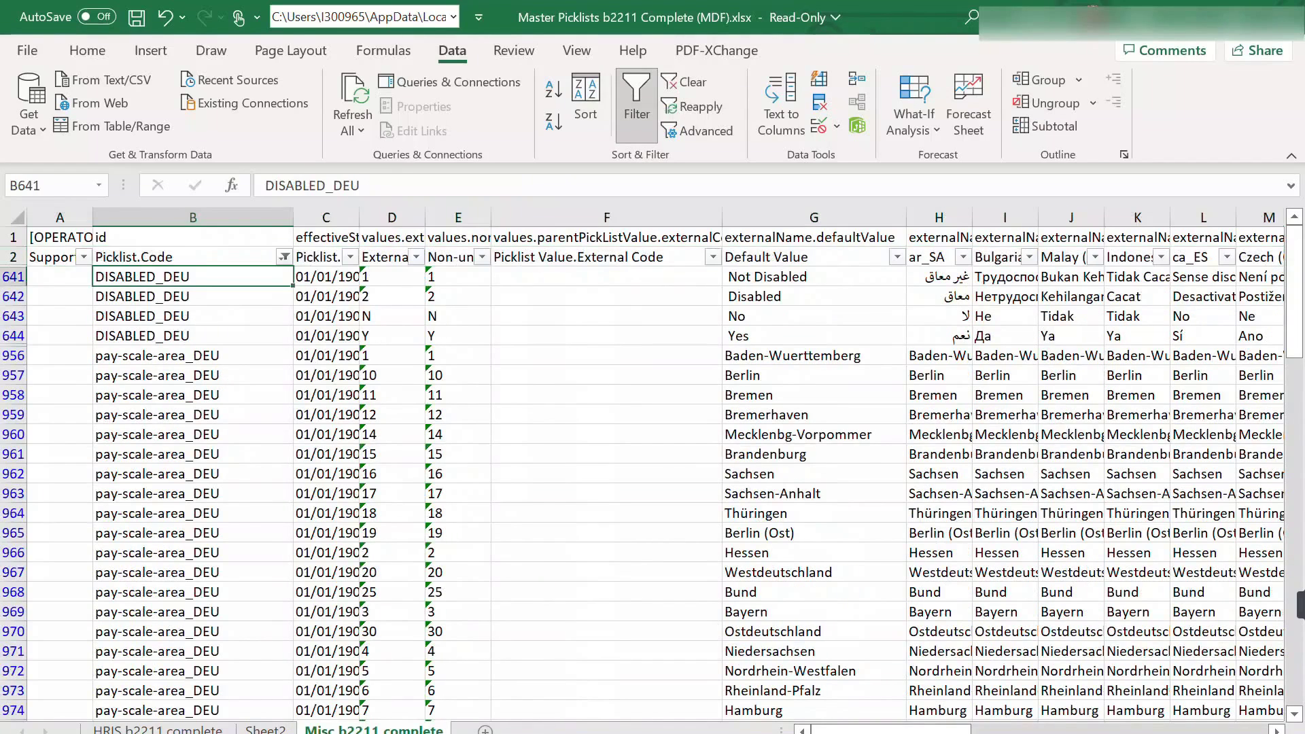
Copy all filtered _DEU rows from the Misc sheet and paste them into Sheet2 starting at cell A114
drag(13, 277, 17, 677)
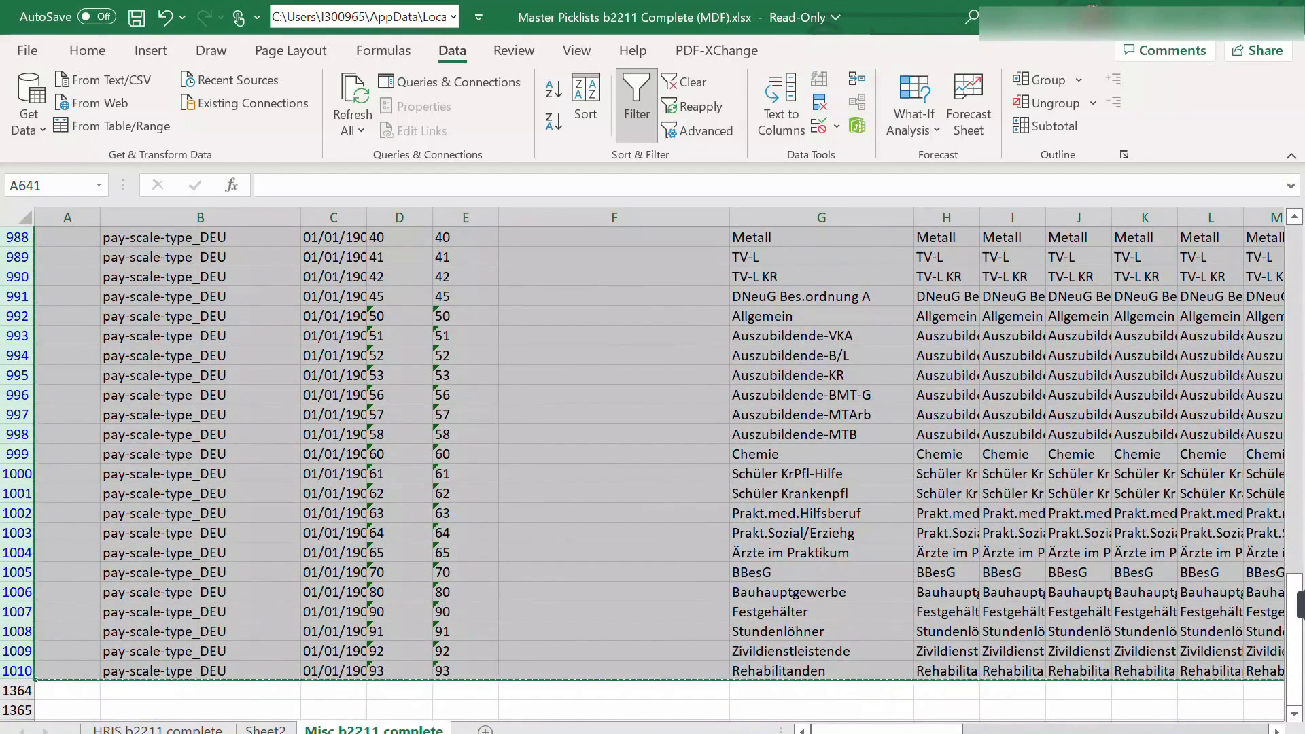
click(265, 729)
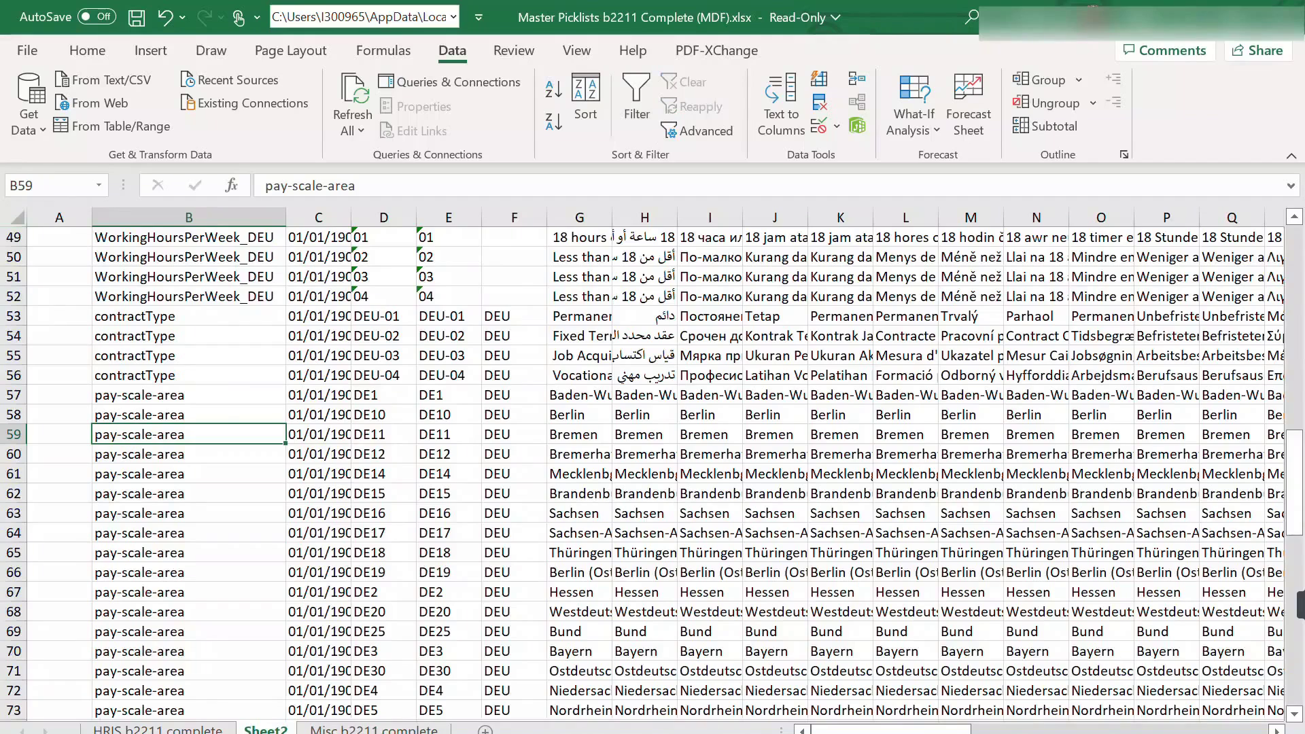
scroll(653, 476, down, 7)
scroll(652, 476, down, 20)
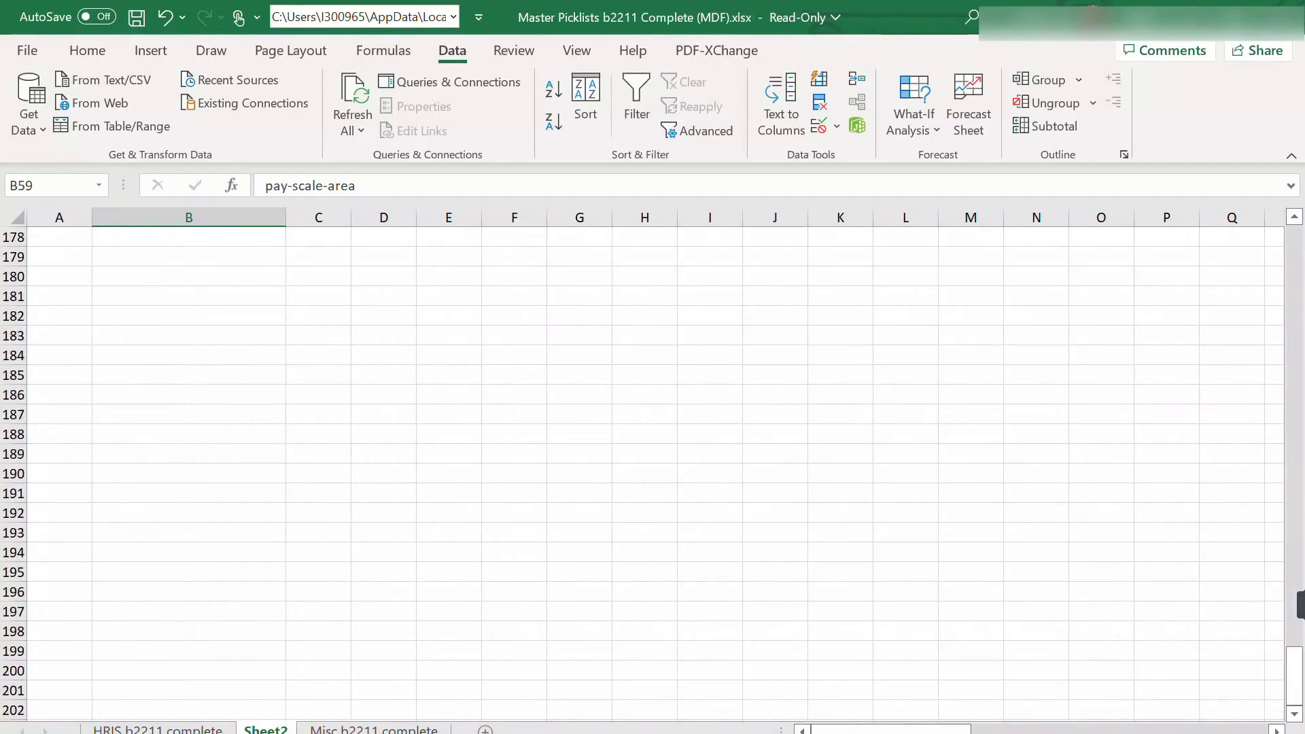
scroll(653, 476, up, 16)
scroll(653, 475, up, 6)
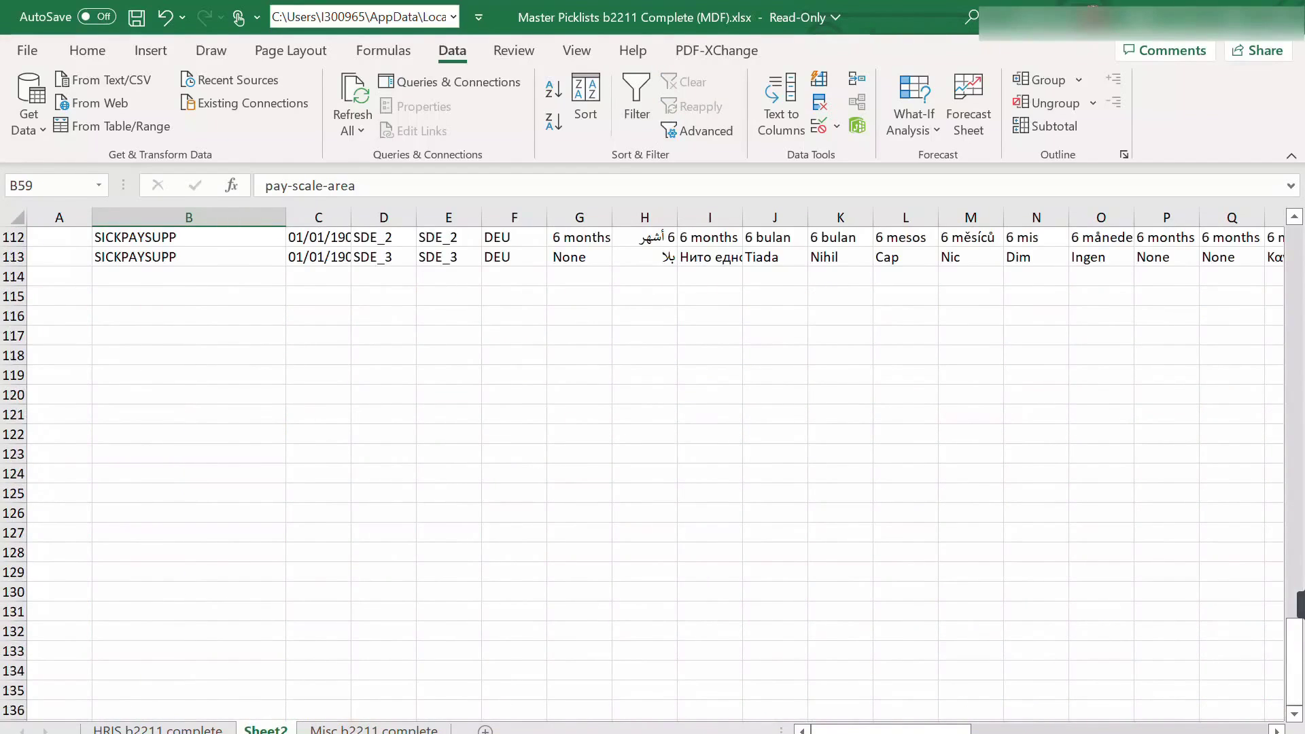
click(59, 277)
key(ctrl+v)
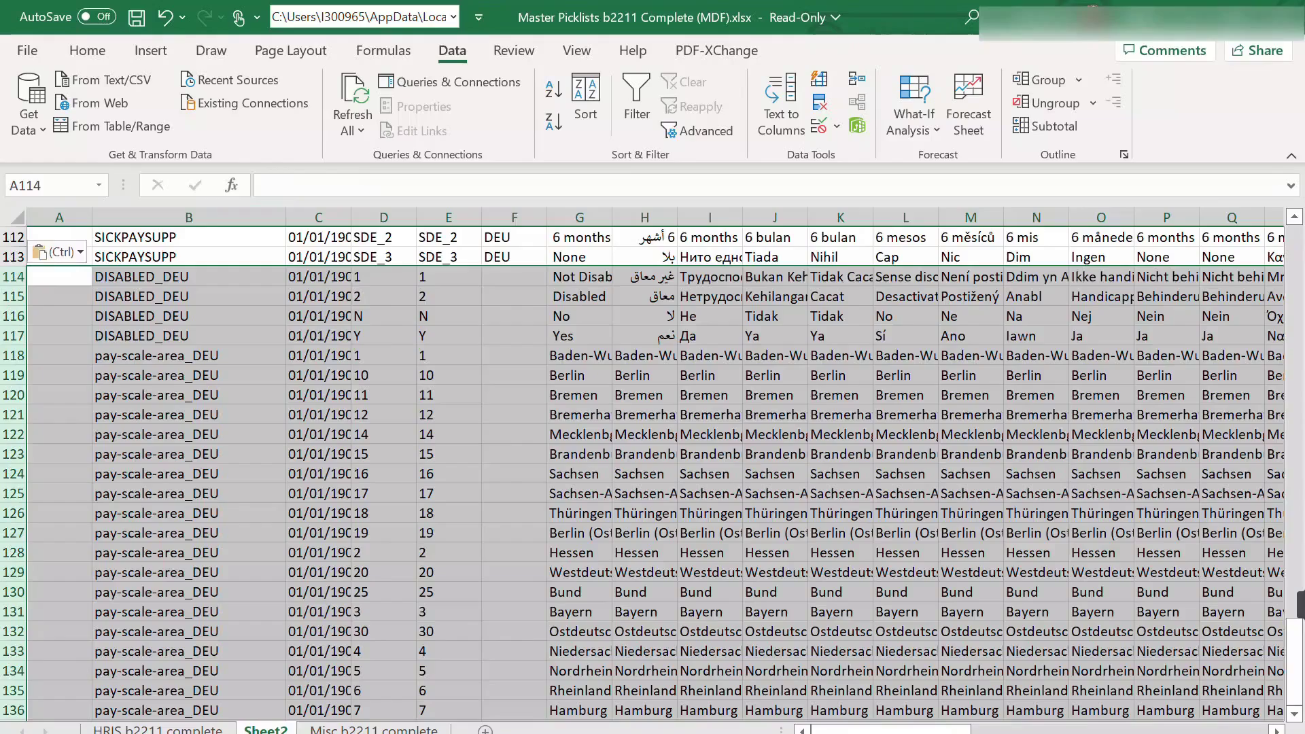
click(318, 494)
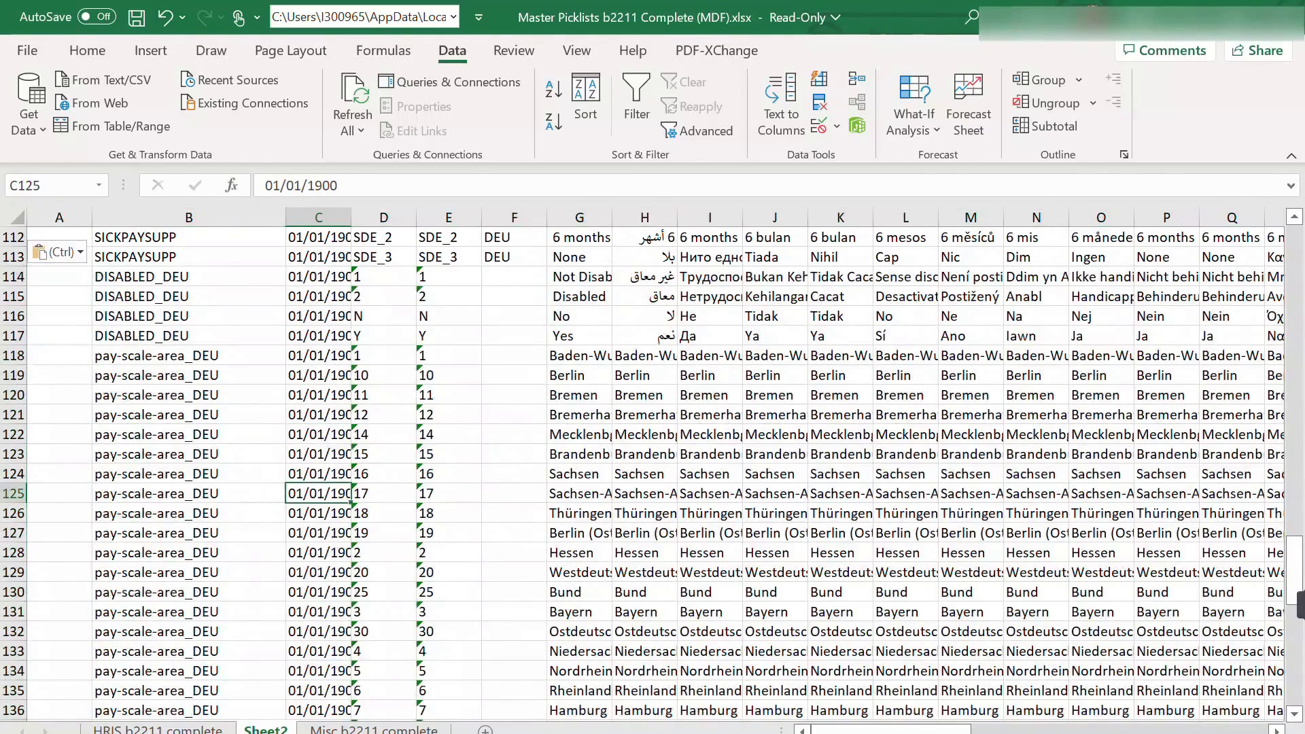
Clear the Picklist.Code filter on the Misc b2211 complete sheet
click(374, 730)
click(400, 552)
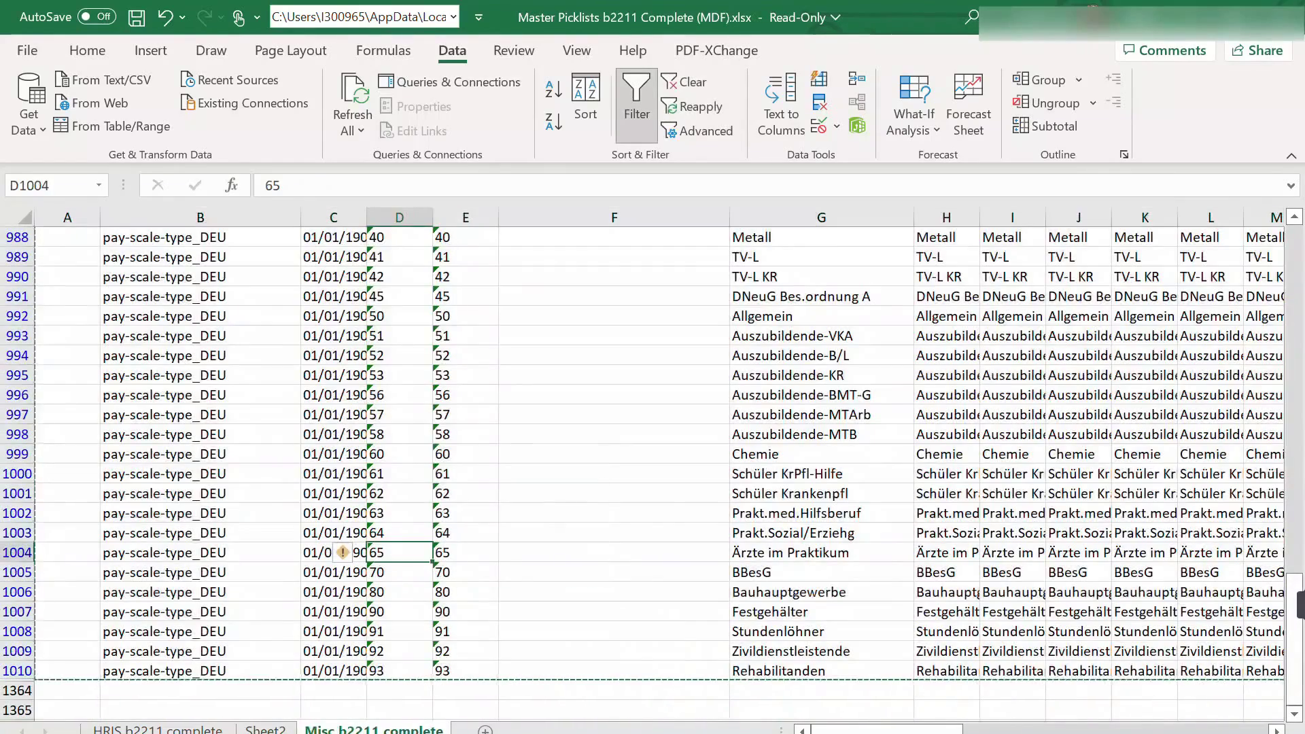
drag(1294, 607, 1294, 255)
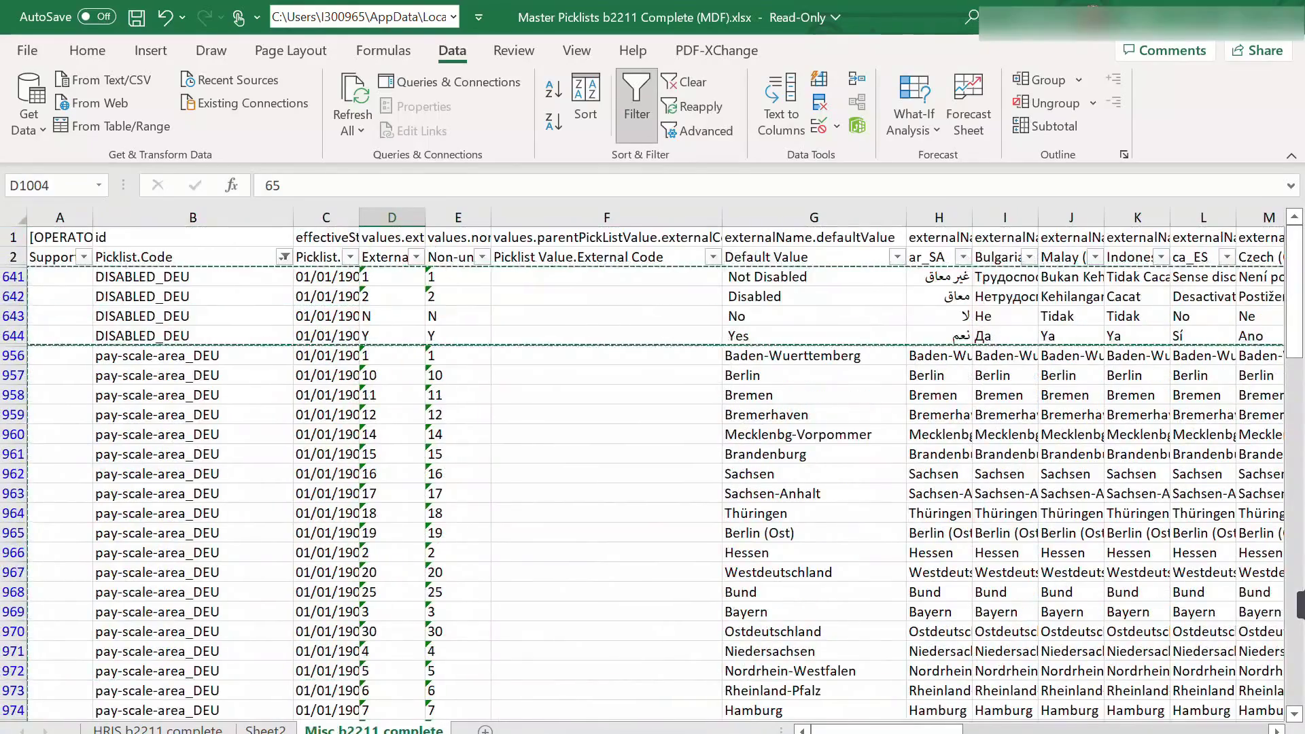
scroll(1300, 605, down, 14)
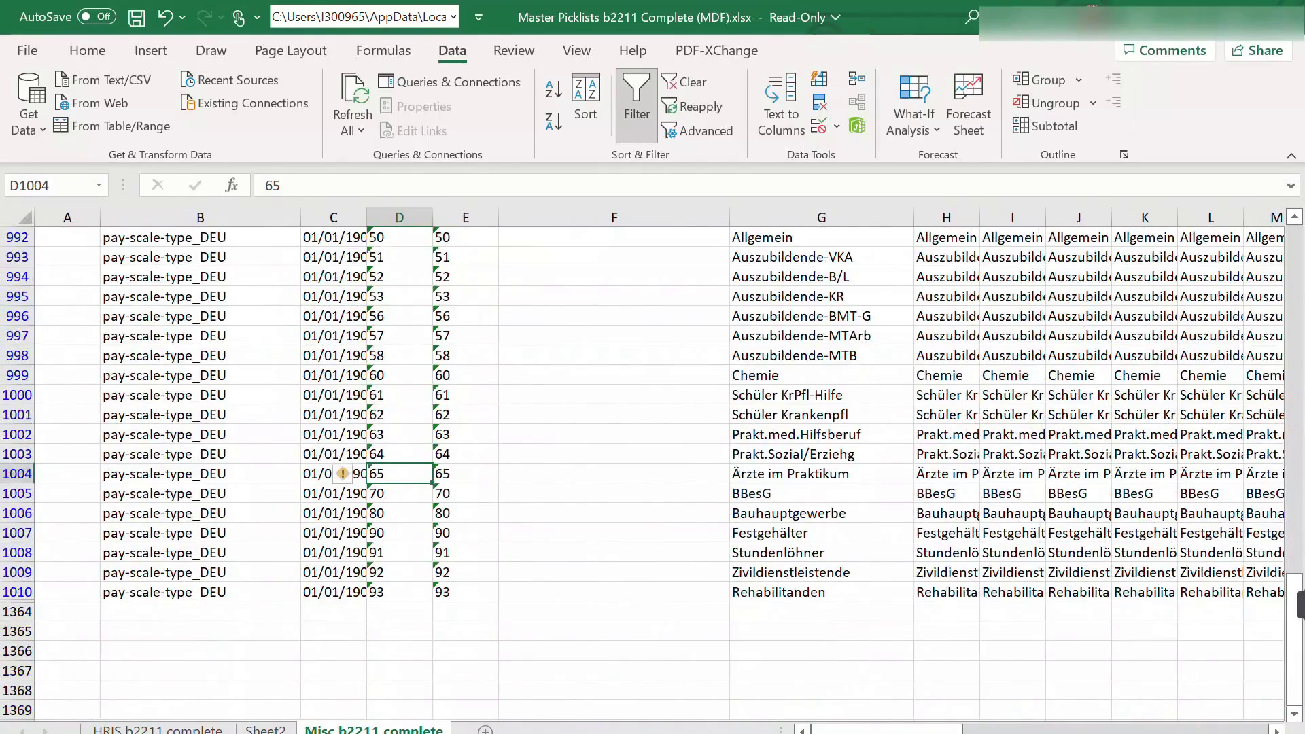
scroll(1300, 605, up, 13)
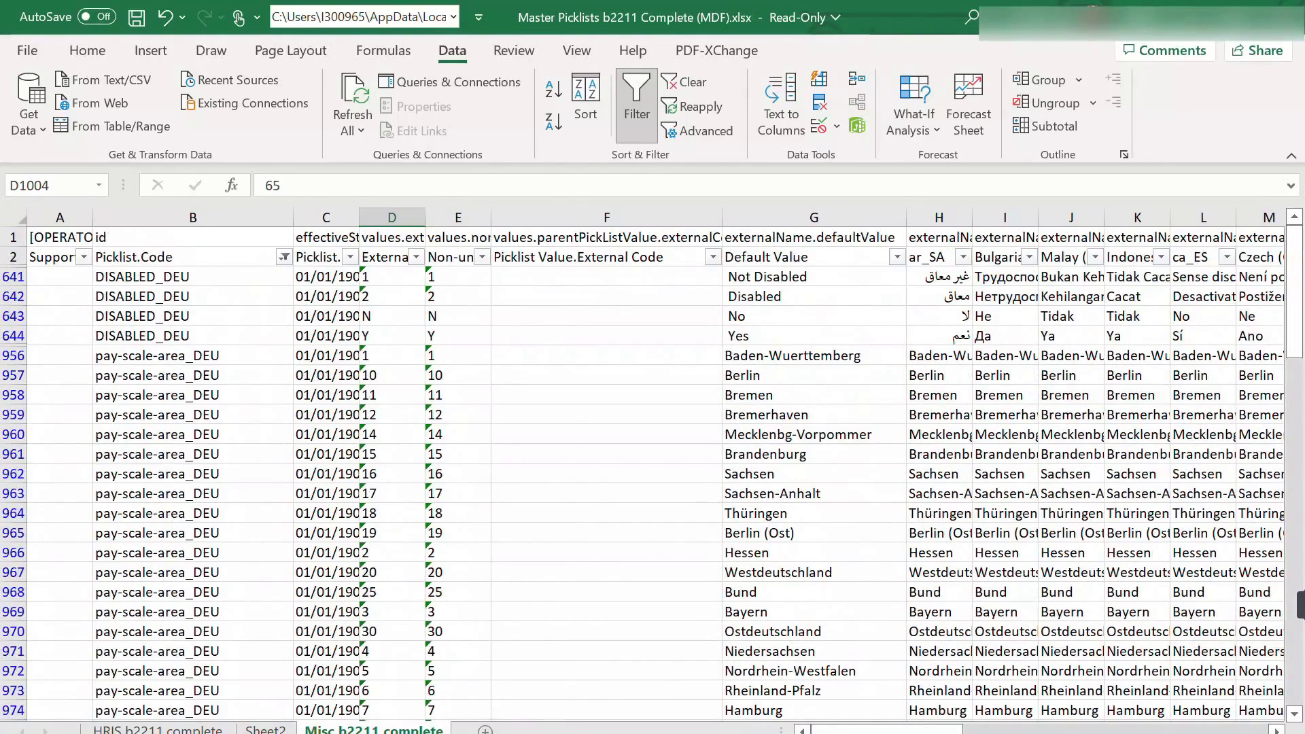
click(285, 256)
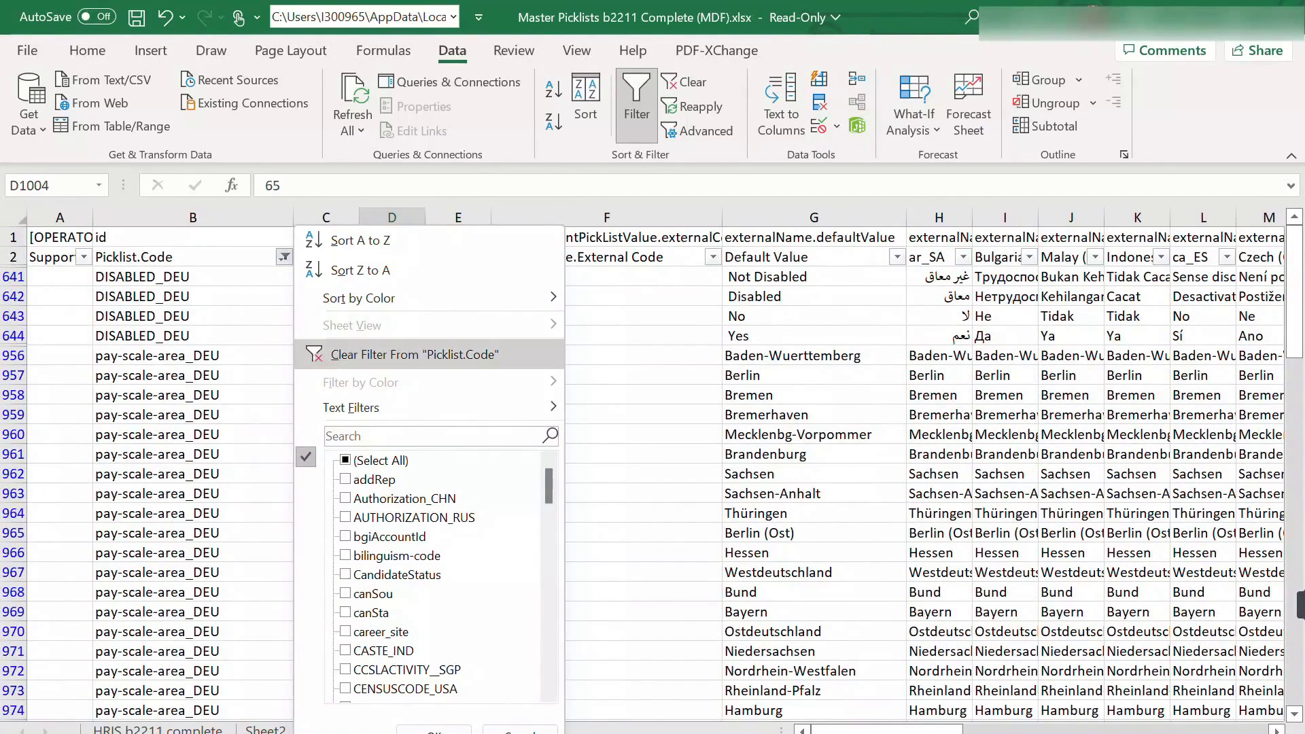
click(381, 354)
Filter column F, Picklist Value.External Code, on the Misc sheet to DEU only
click(599, 257)
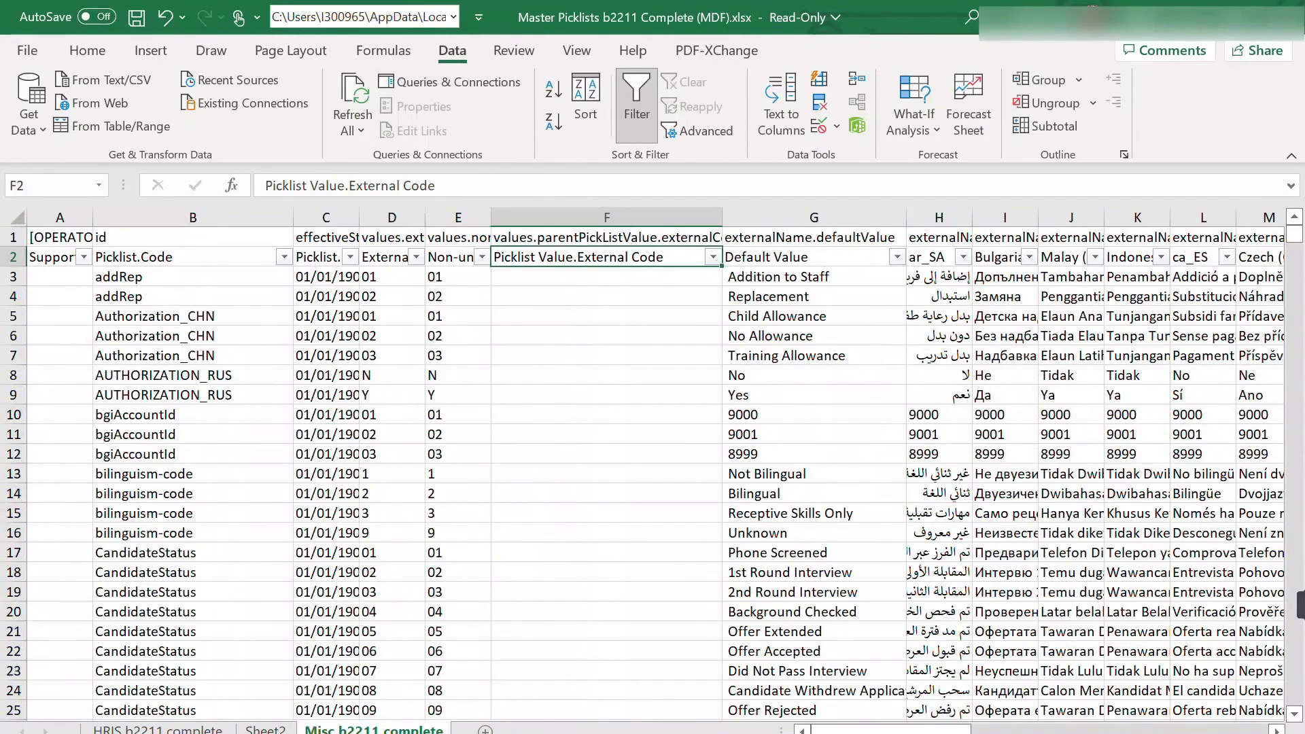
click(713, 257)
click(774, 461)
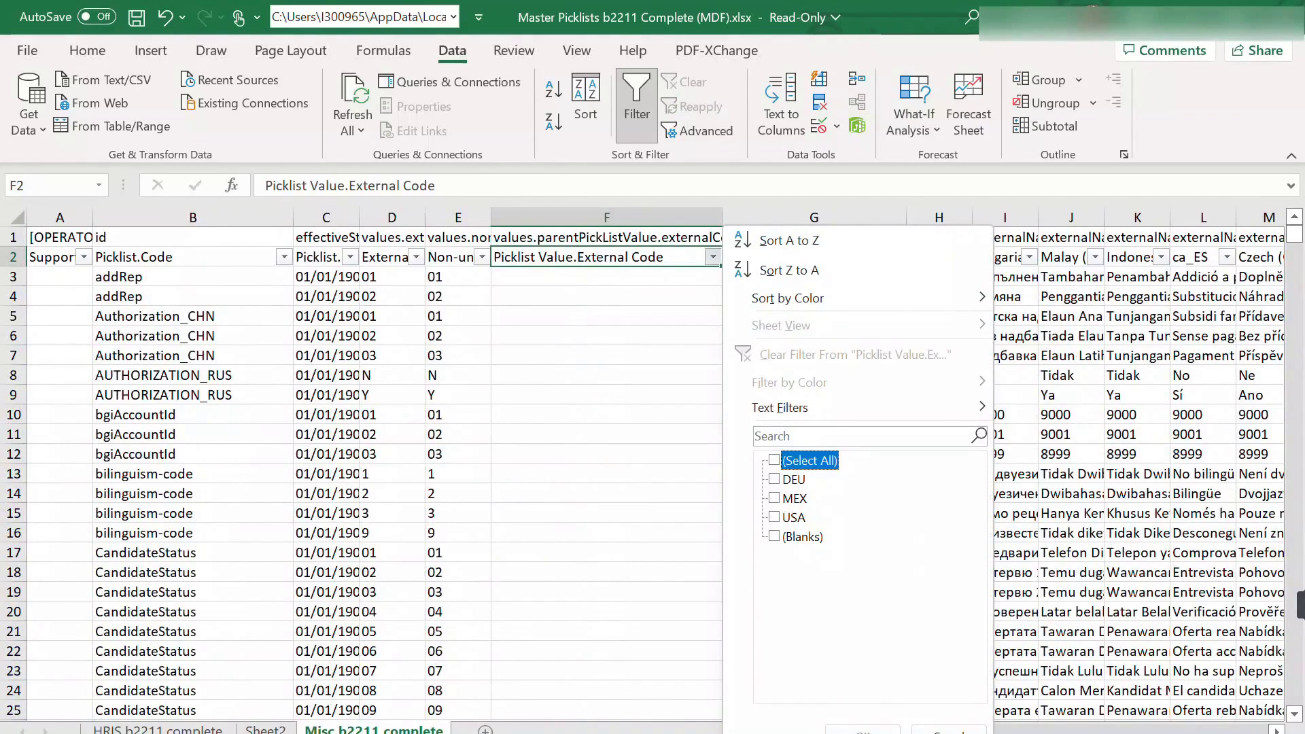
click(775, 479)
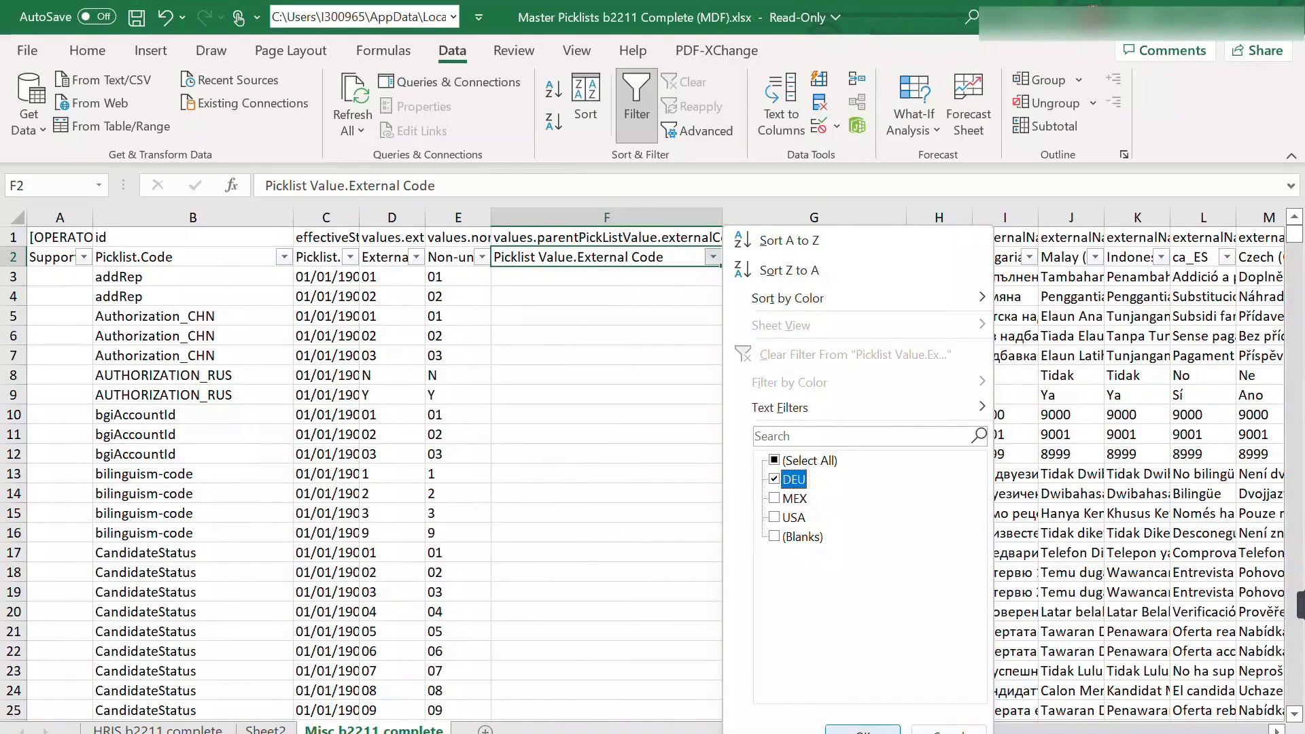
click(863, 732)
click(614, 454)
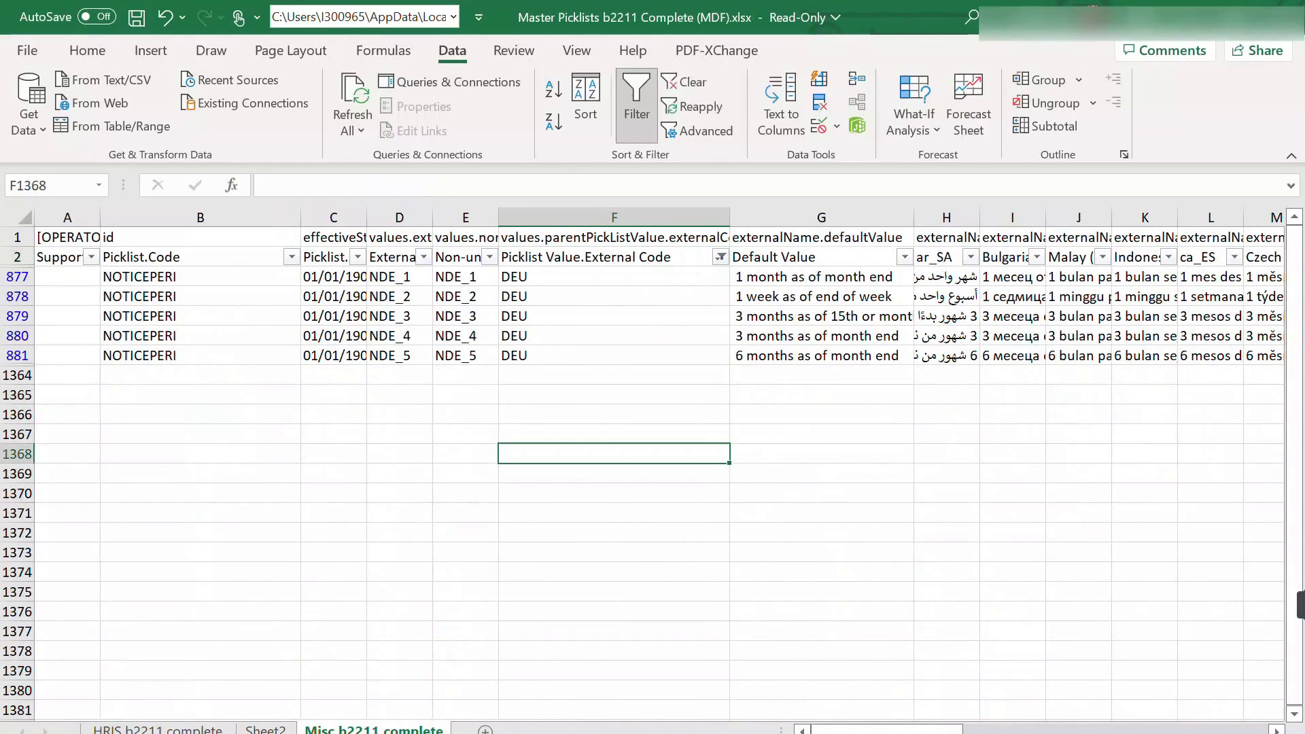
Copy the filtered NOTICEPERI rows with parent code DEU and paste them into Sheet2 starting at cell A173
drag(17, 276, 17, 363)
key(ctrl+c)
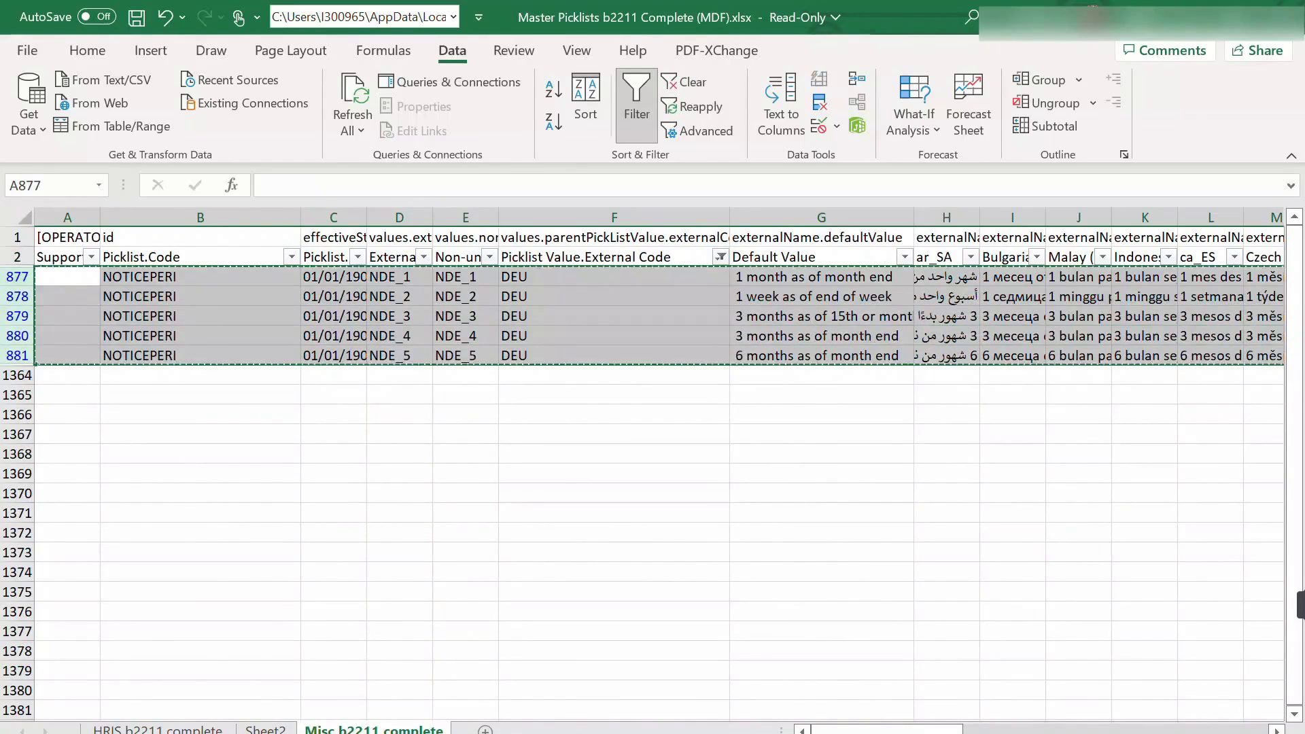
click(265, 729)
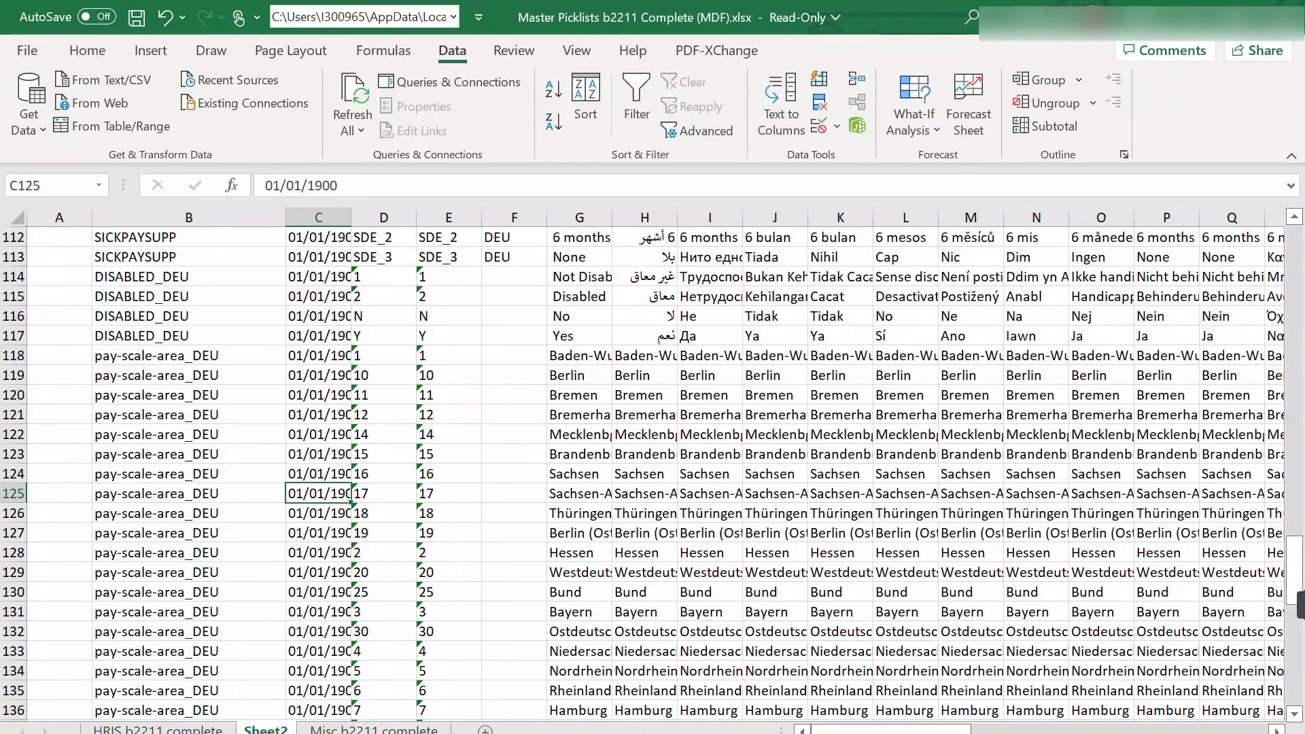
click(905, 572)
scroll(905, 572, down, 17)
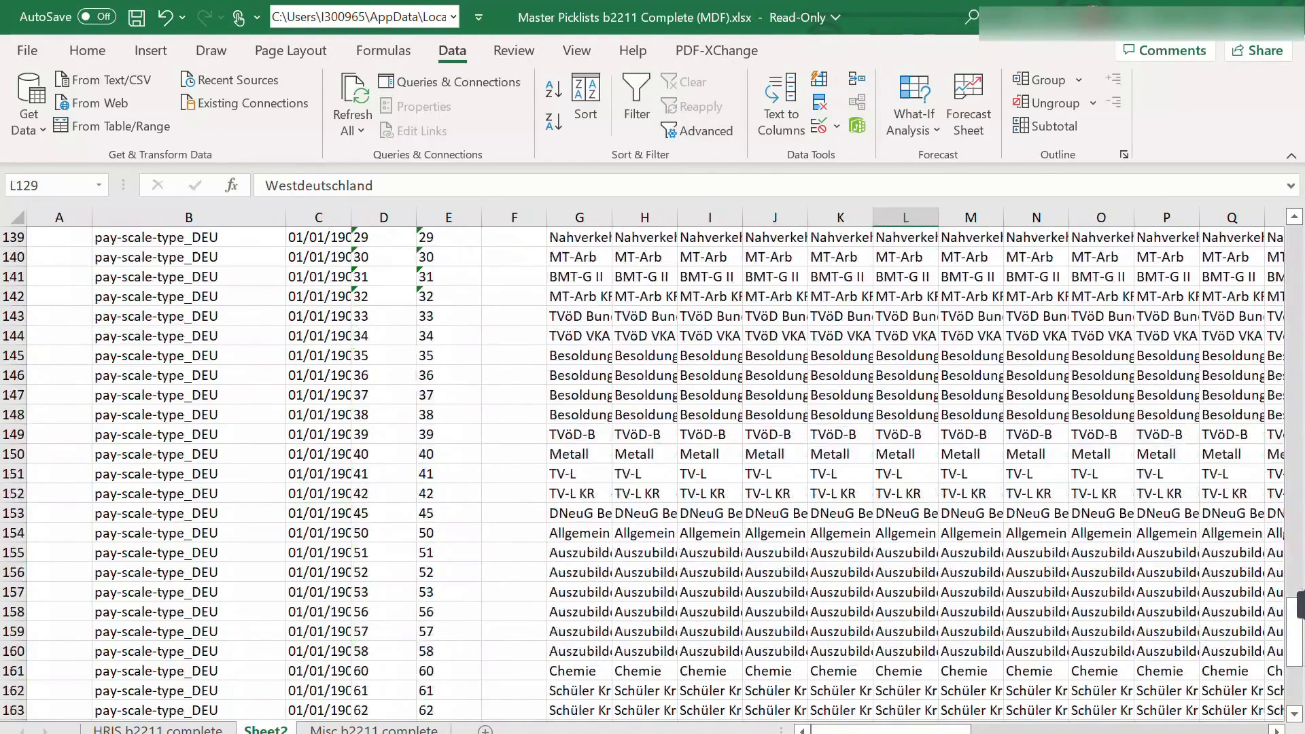
click(59, 434)
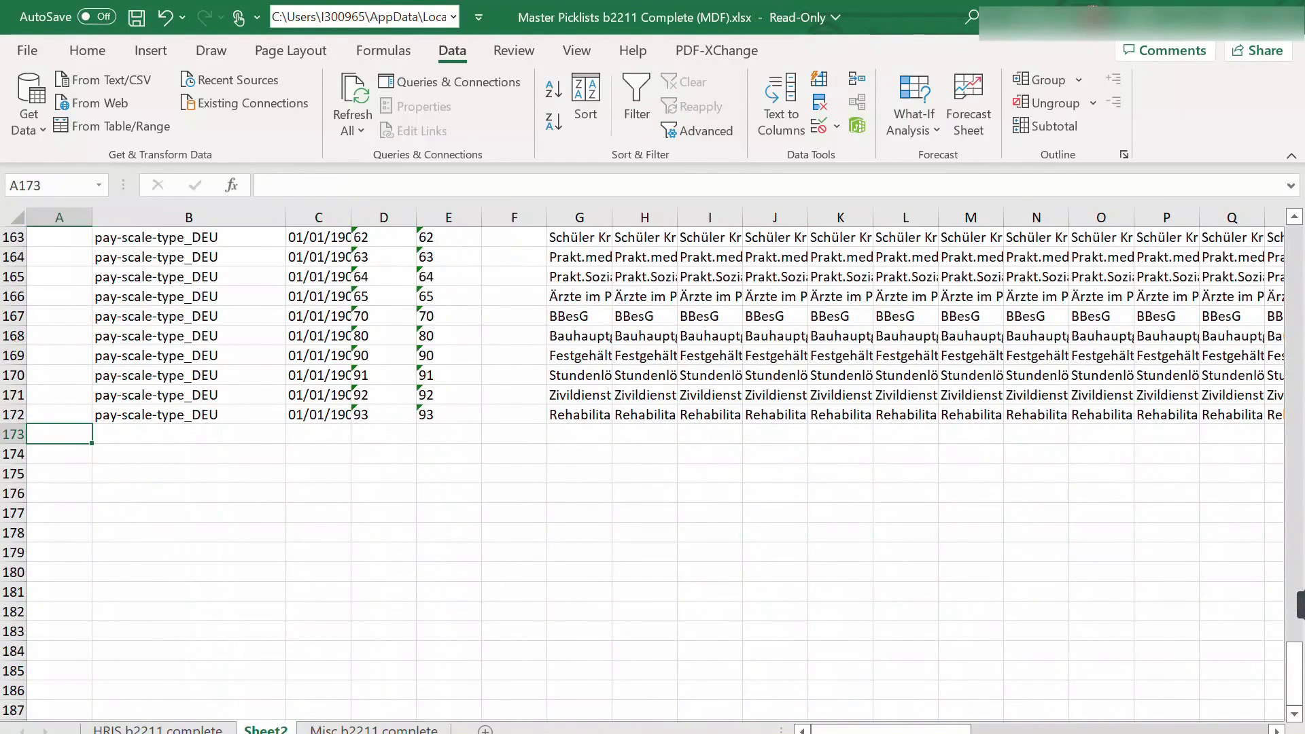
key(ctrl+v)
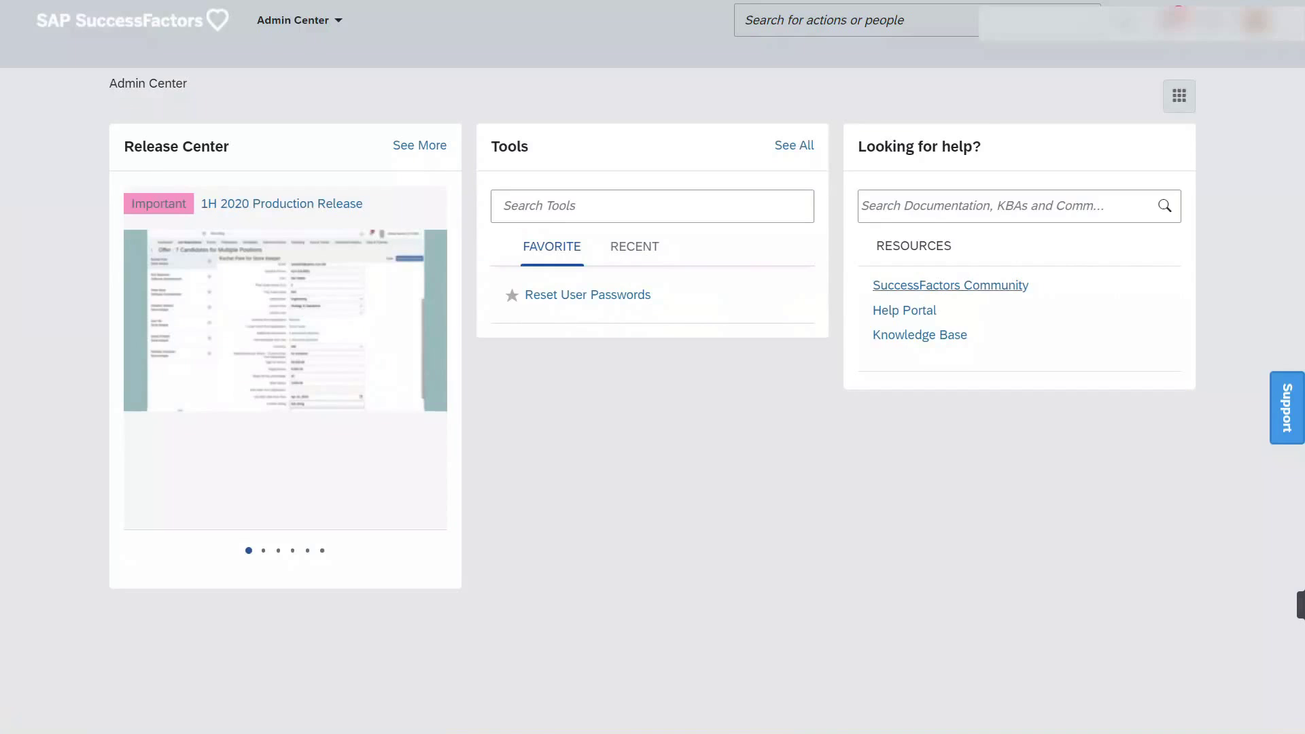
Switch to SAP SuccessFactors, open the Picklist Center and search its picklists for "deu"
click(917, 20)
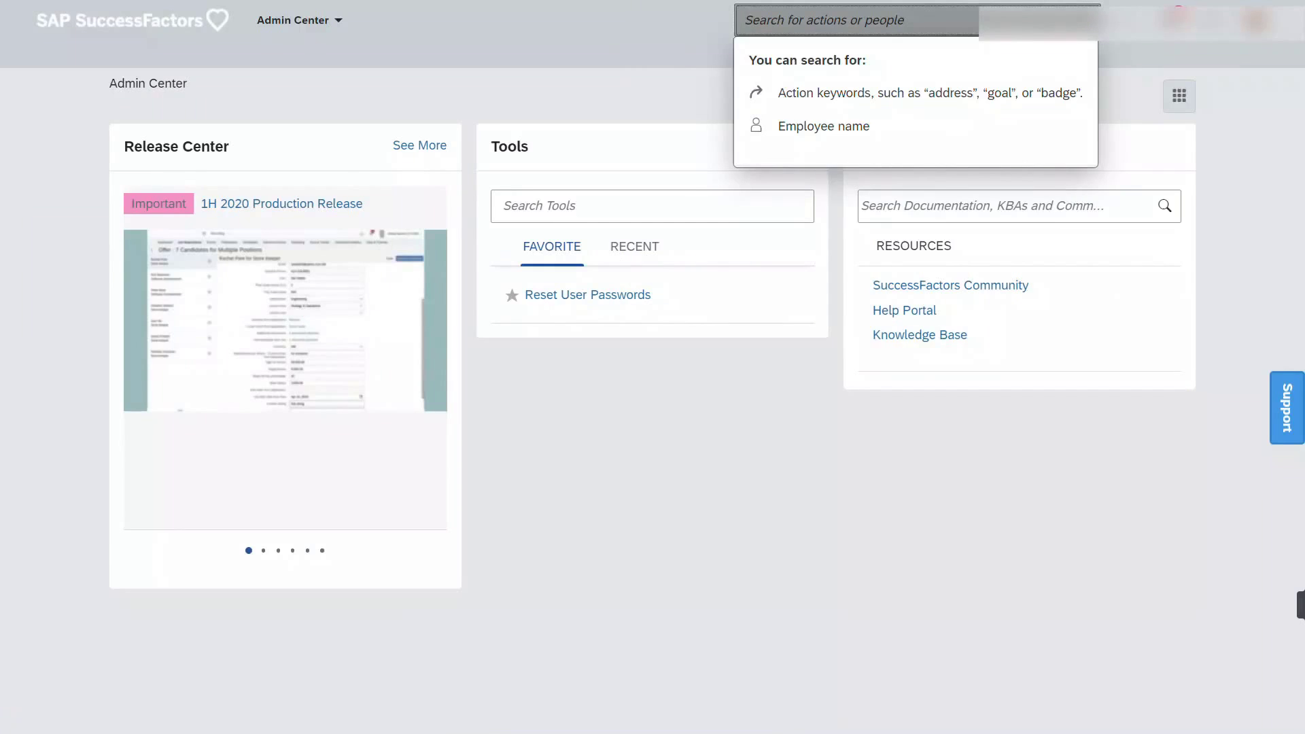
text(picklist center)
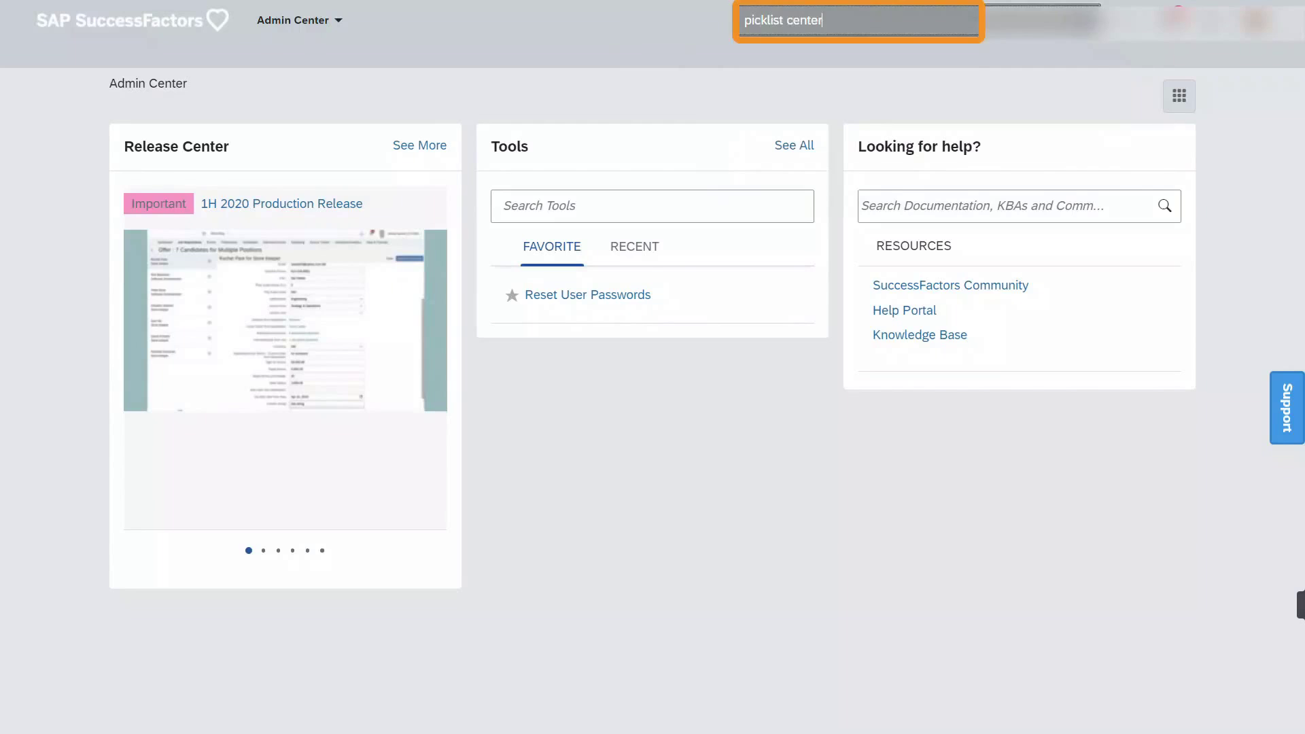
key(Down)
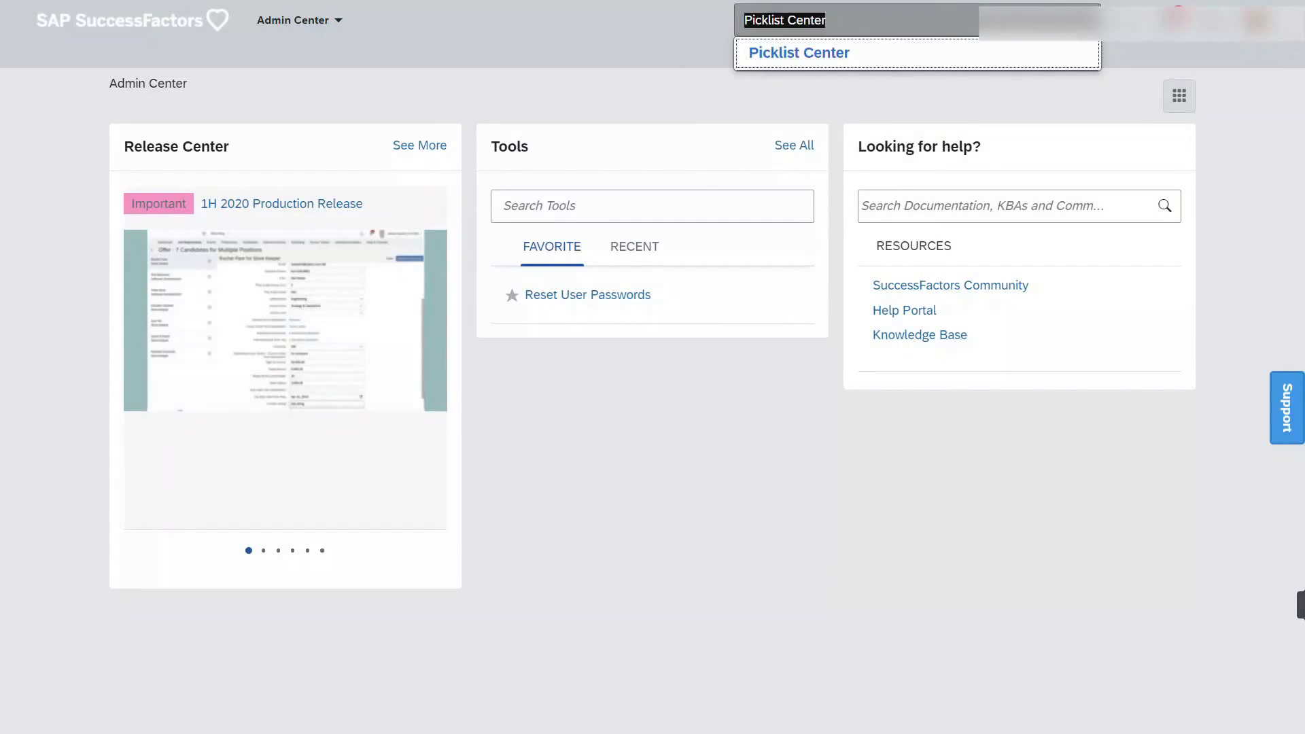
key(Return)
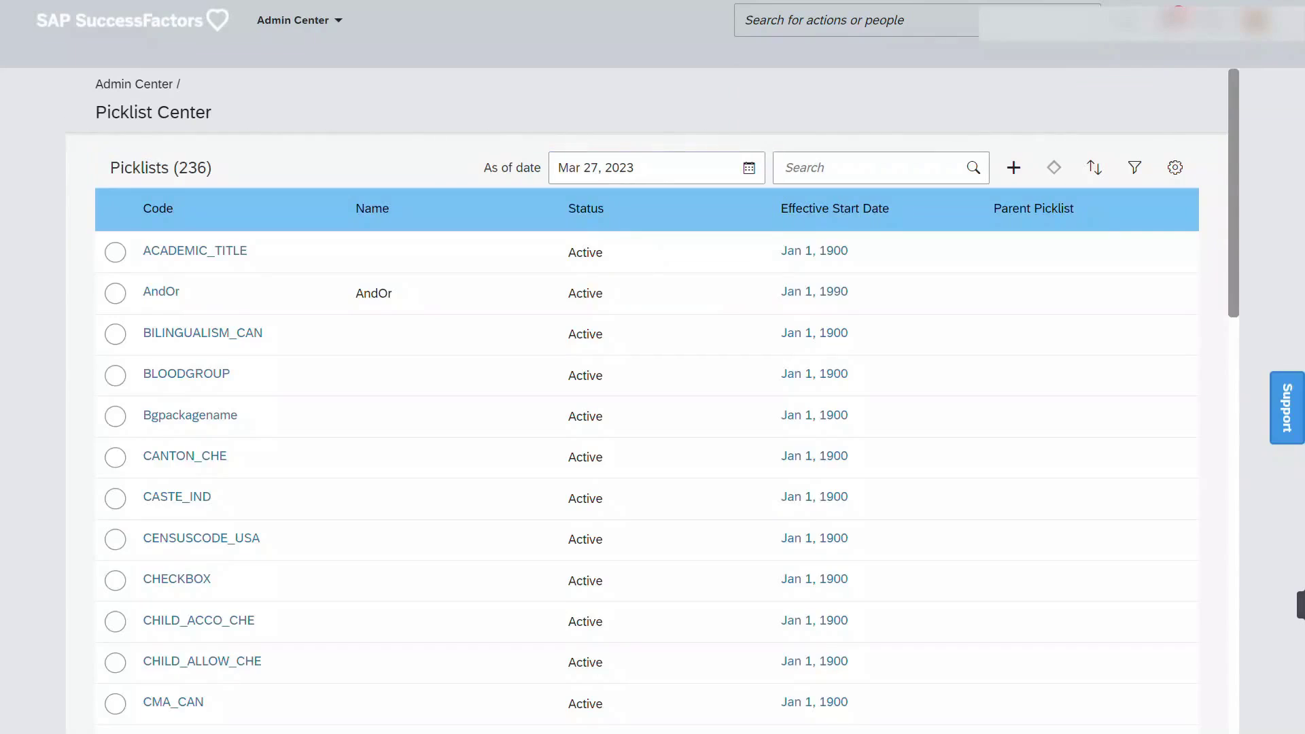
click(870, 168)
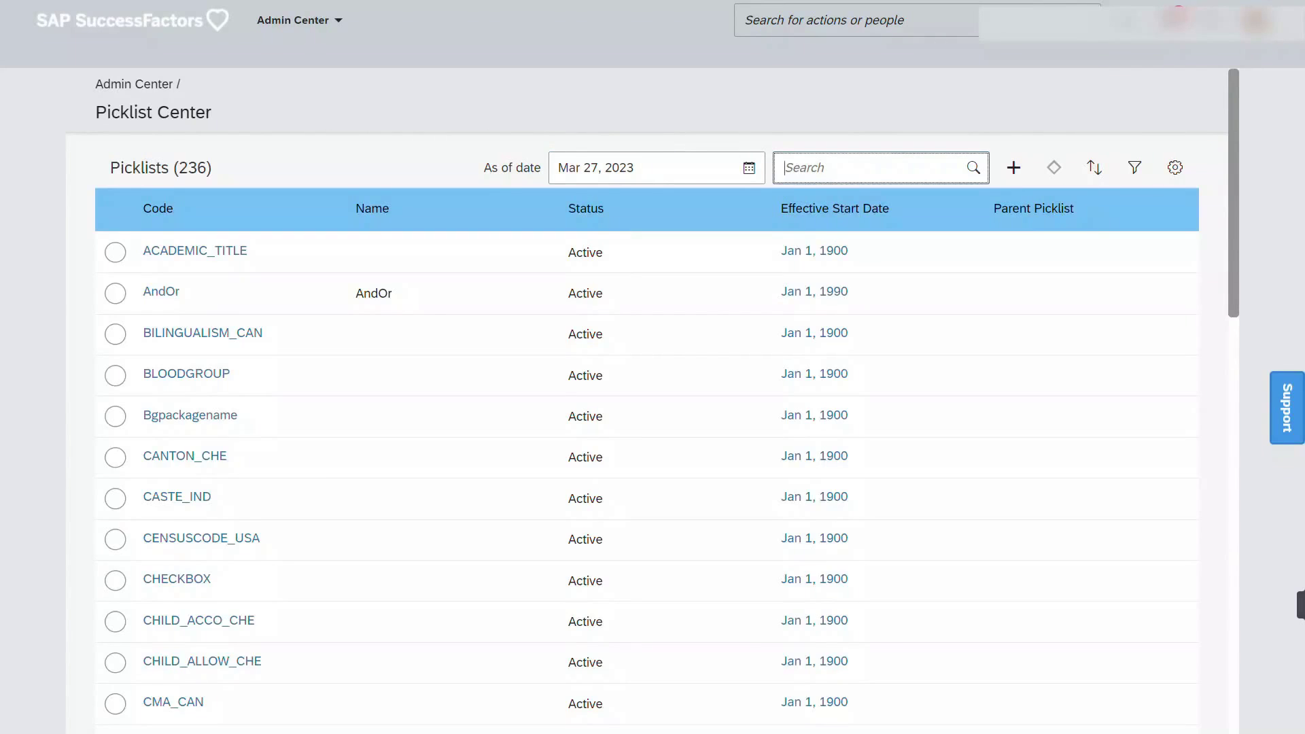
text(deu)
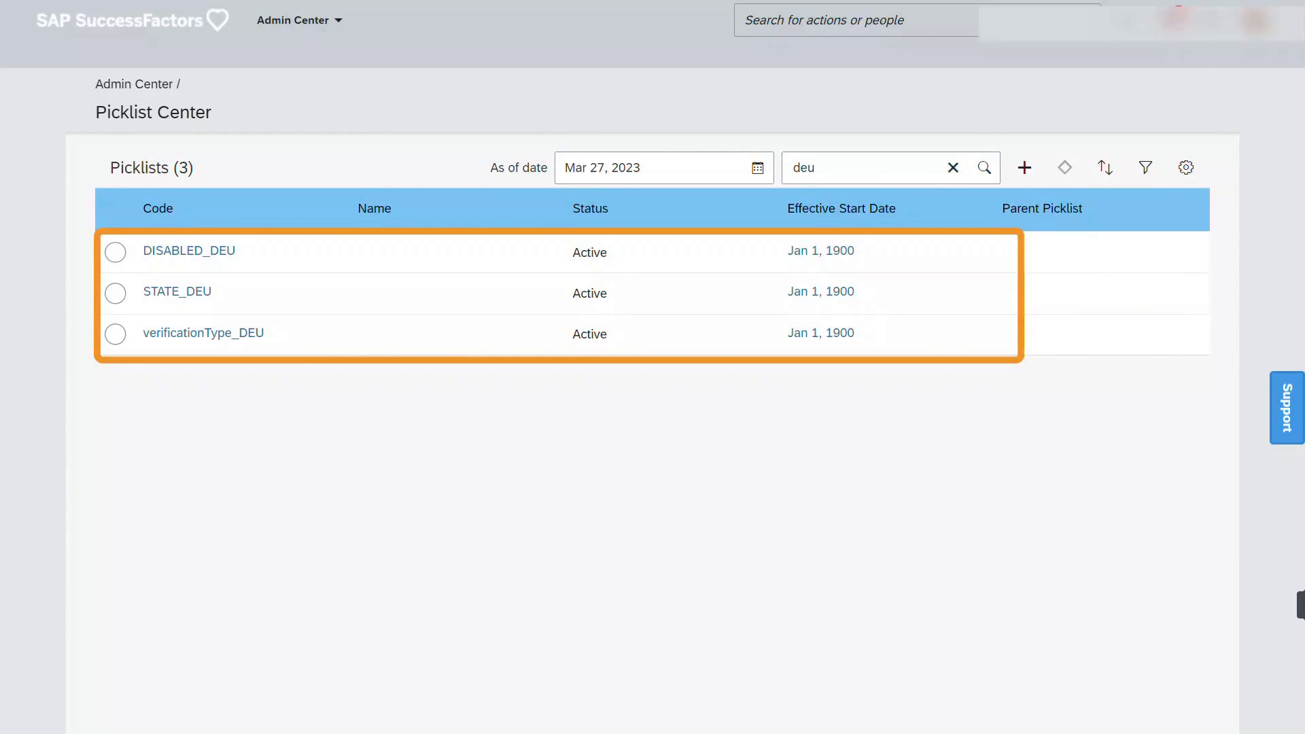
Switch to the Master Picklists workbook in Excel and delete the STATE_DEU rows 29 to 44 from Sheet2
mouse_move(665, 733)
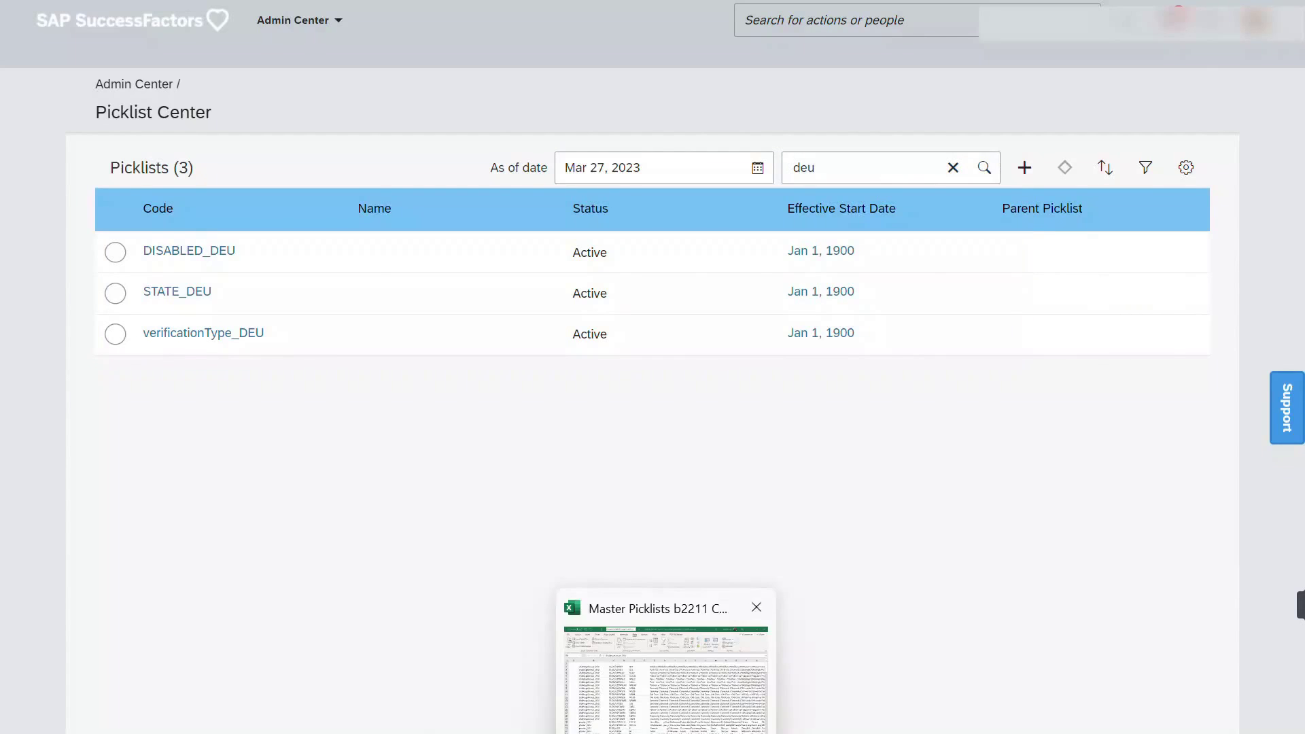
click(666, 680)
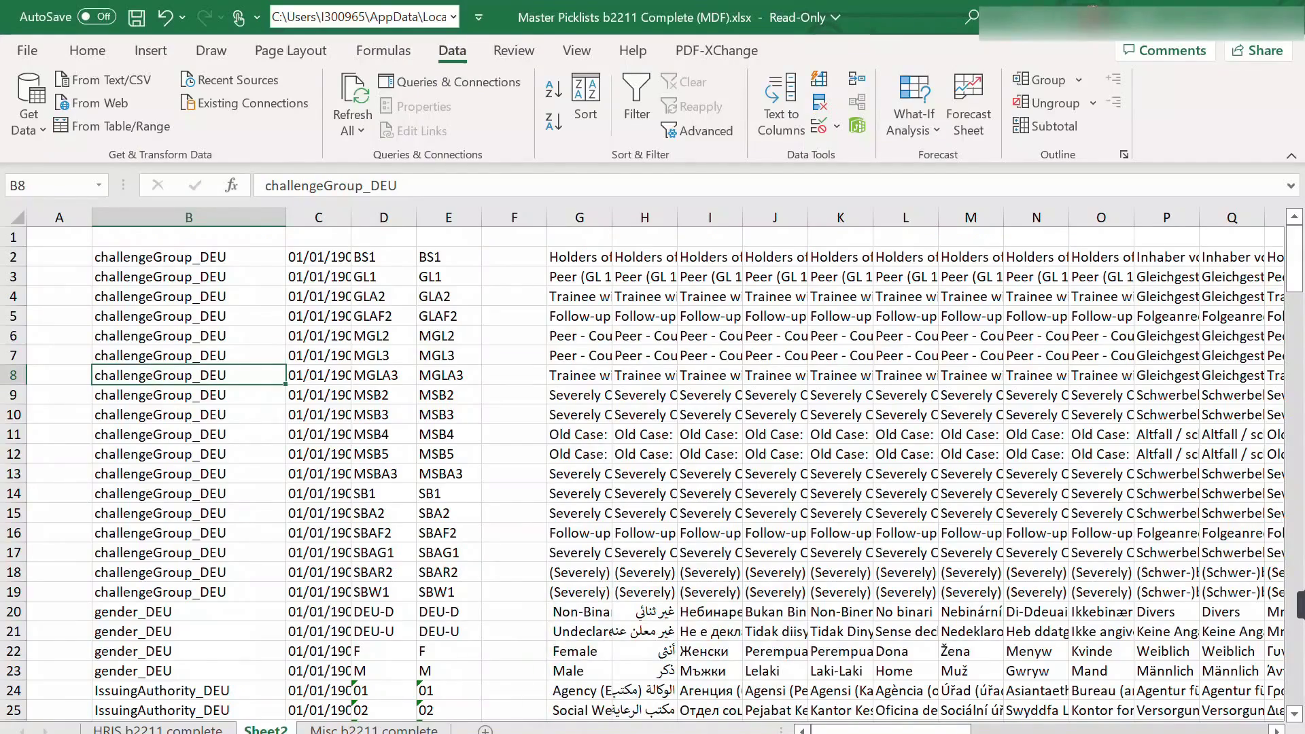
scroll(651, 474, down, 5)
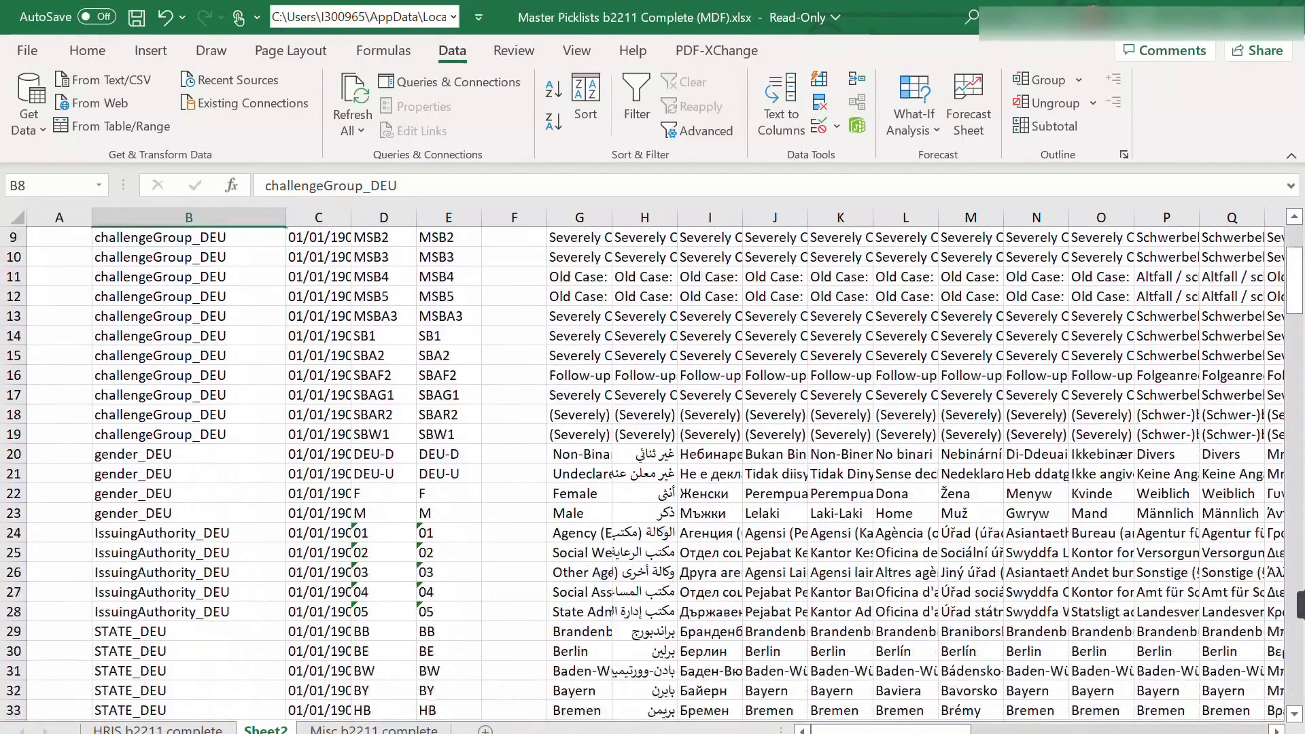
click(170, 494)
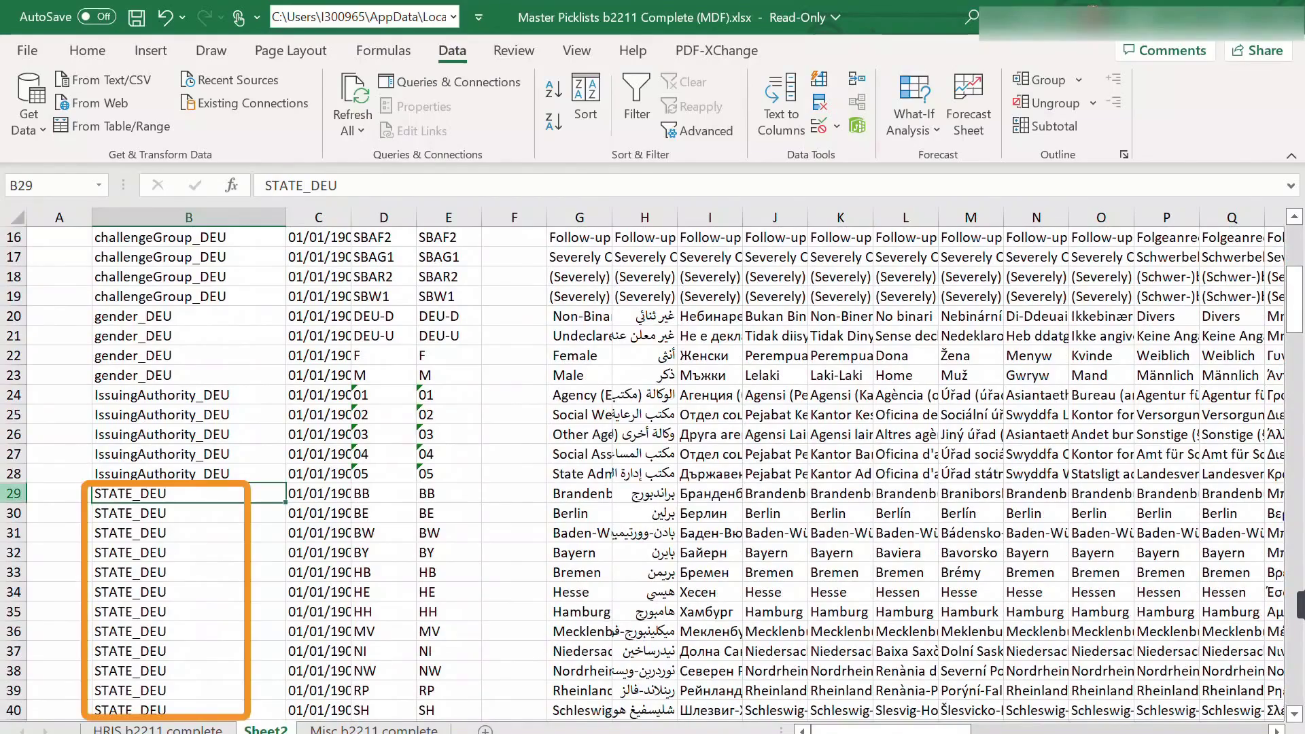
drag(14, 493, 13, 592)
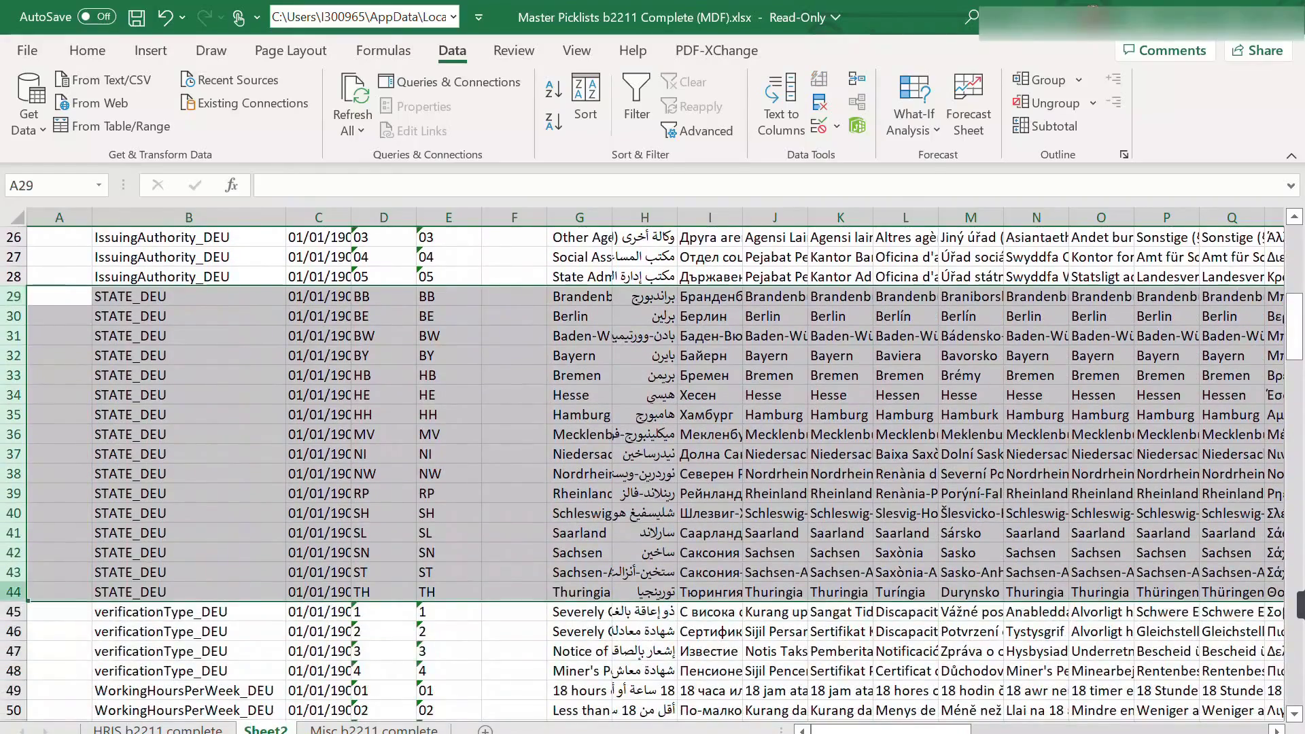
right_click(22, 601)
click(74, 426)
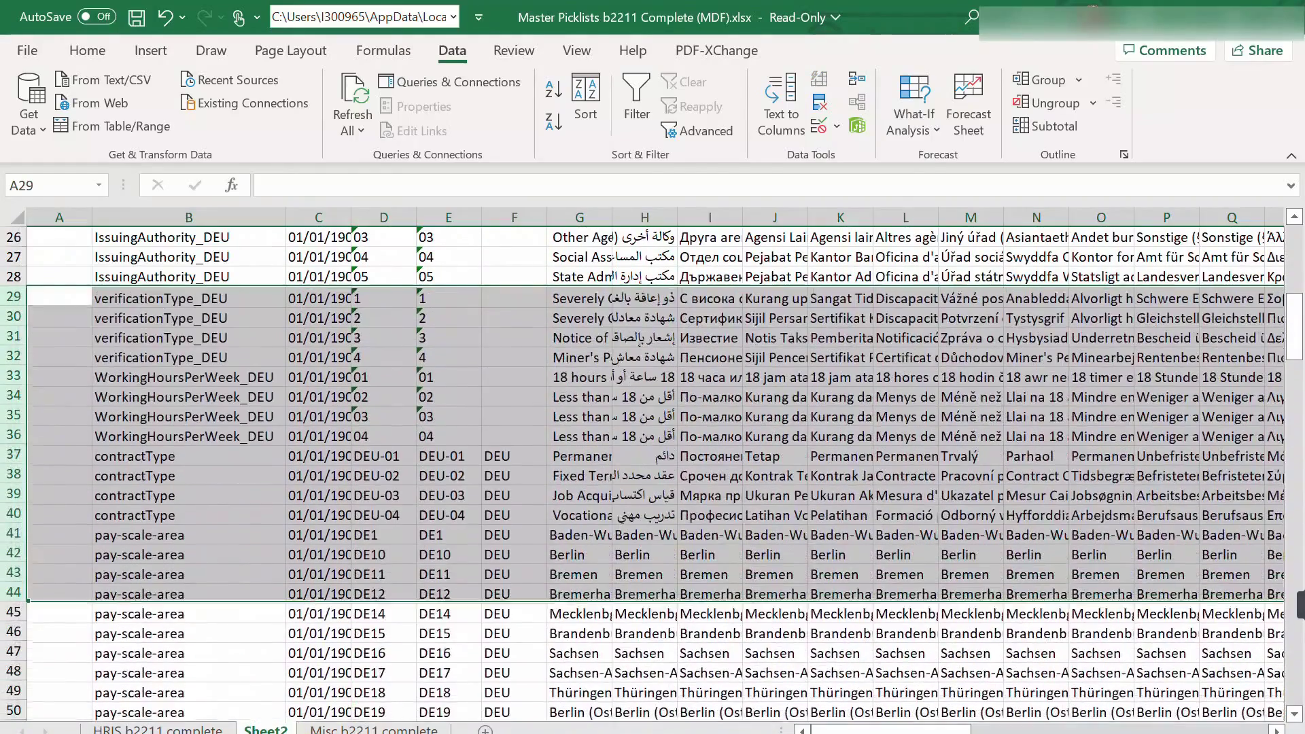
Delete the DISABLED_DEU rows 98 to 101 from Sheet2
click(189, 493)
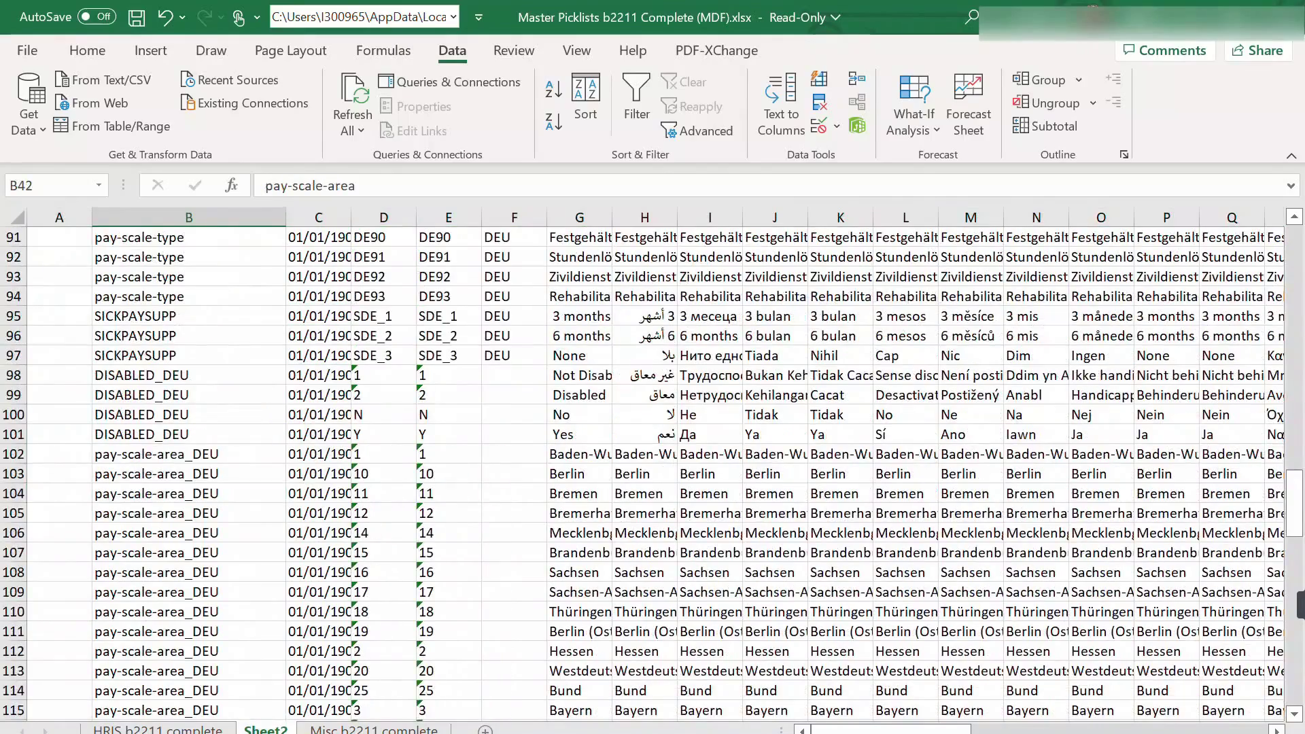
click(189, 375)
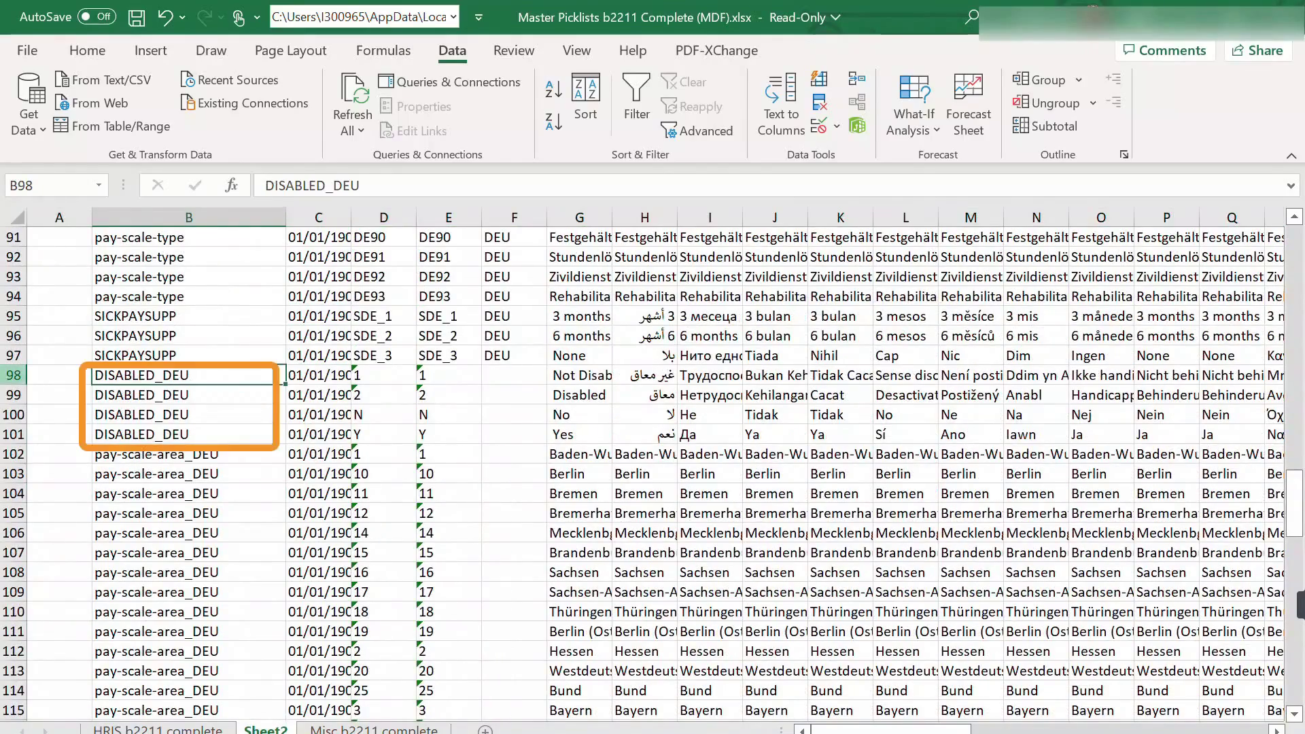
drag(14, 375, 13, 435)
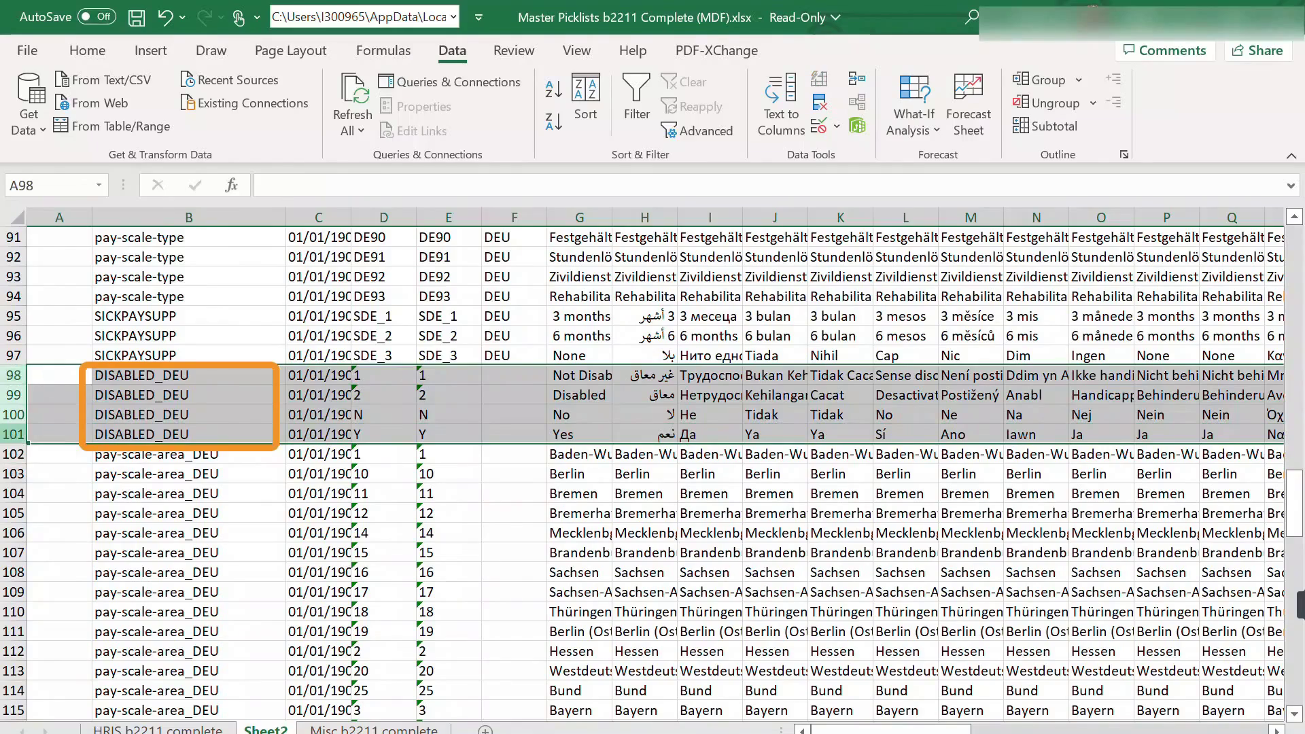
right_click(16, 437)
click(72, 268)
key(ctrl+minus)
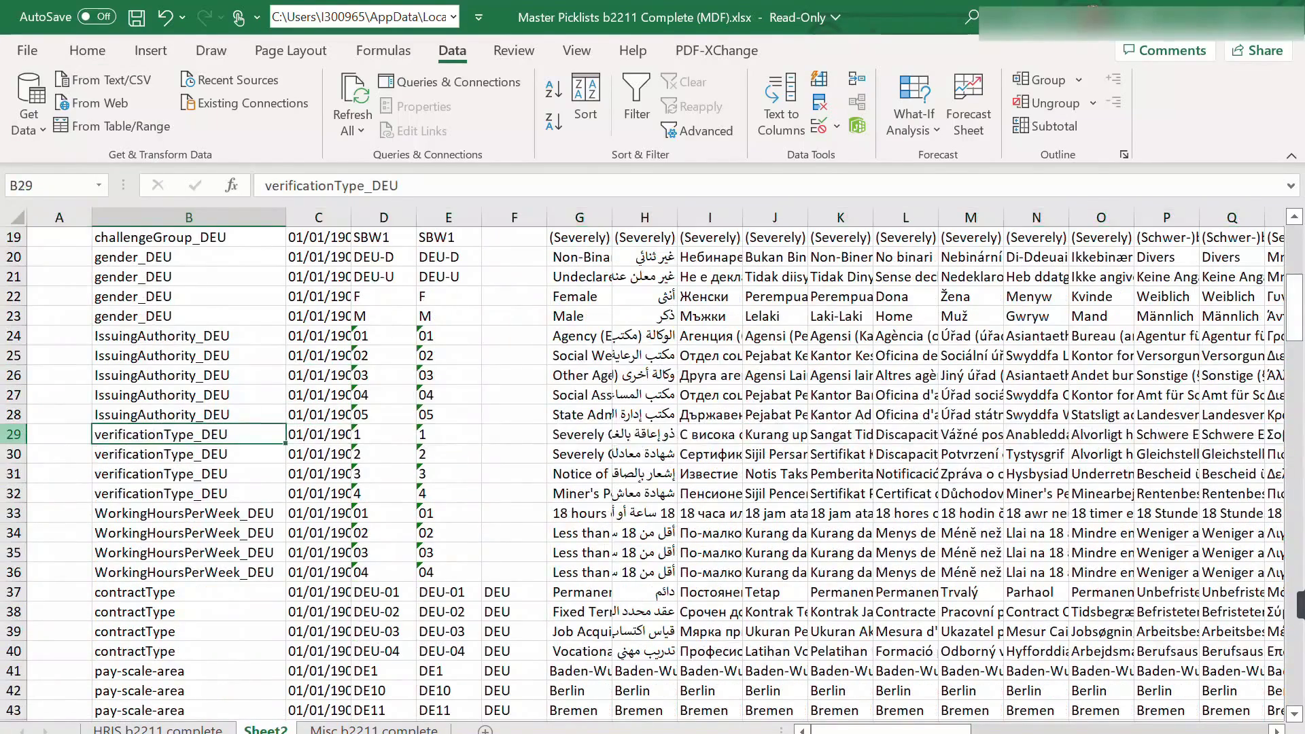
Delete the verificationType_DEU rows 29 to 32 from Sheet2
drag(14, 434, 13, 495)
right_click(14, 494)
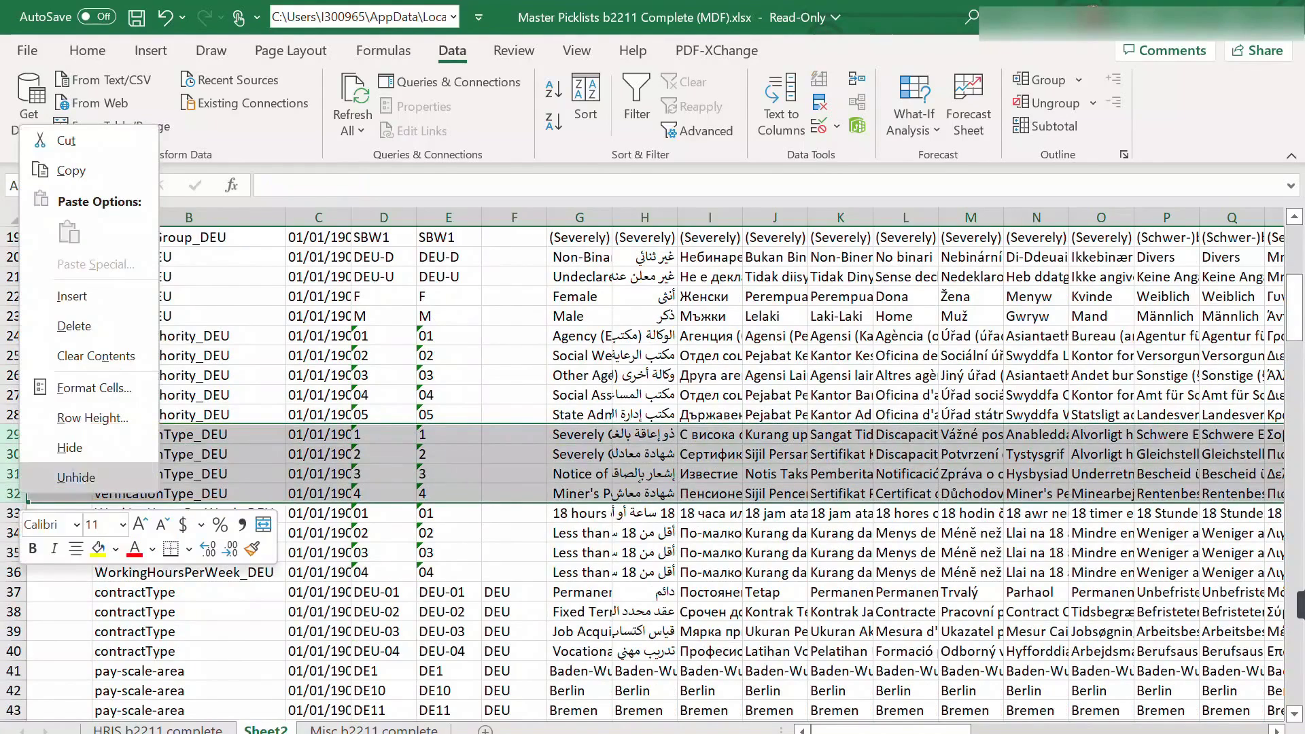
click(73, 326)
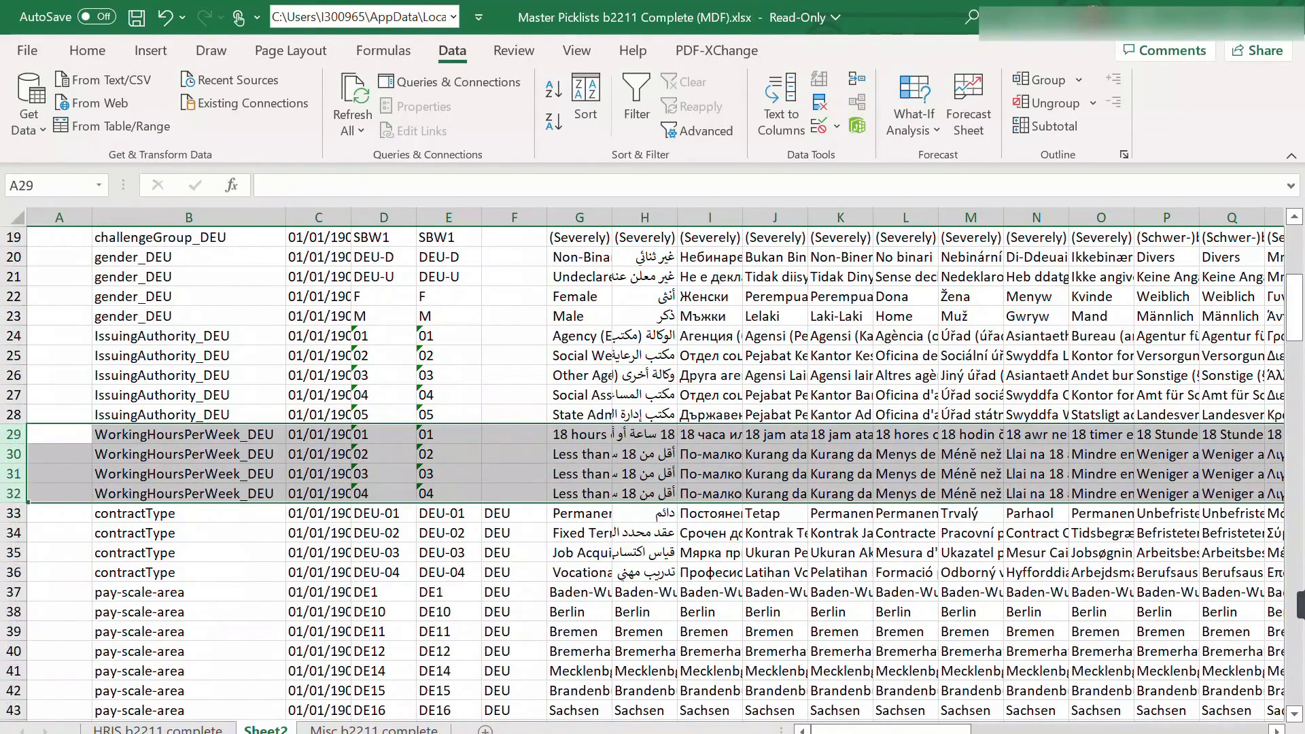
Switch to SAP SuccessFactors, search the Picklist Center for "contractty", view the contractType picklist's values and return to the picklist list
key(alt+Tab)
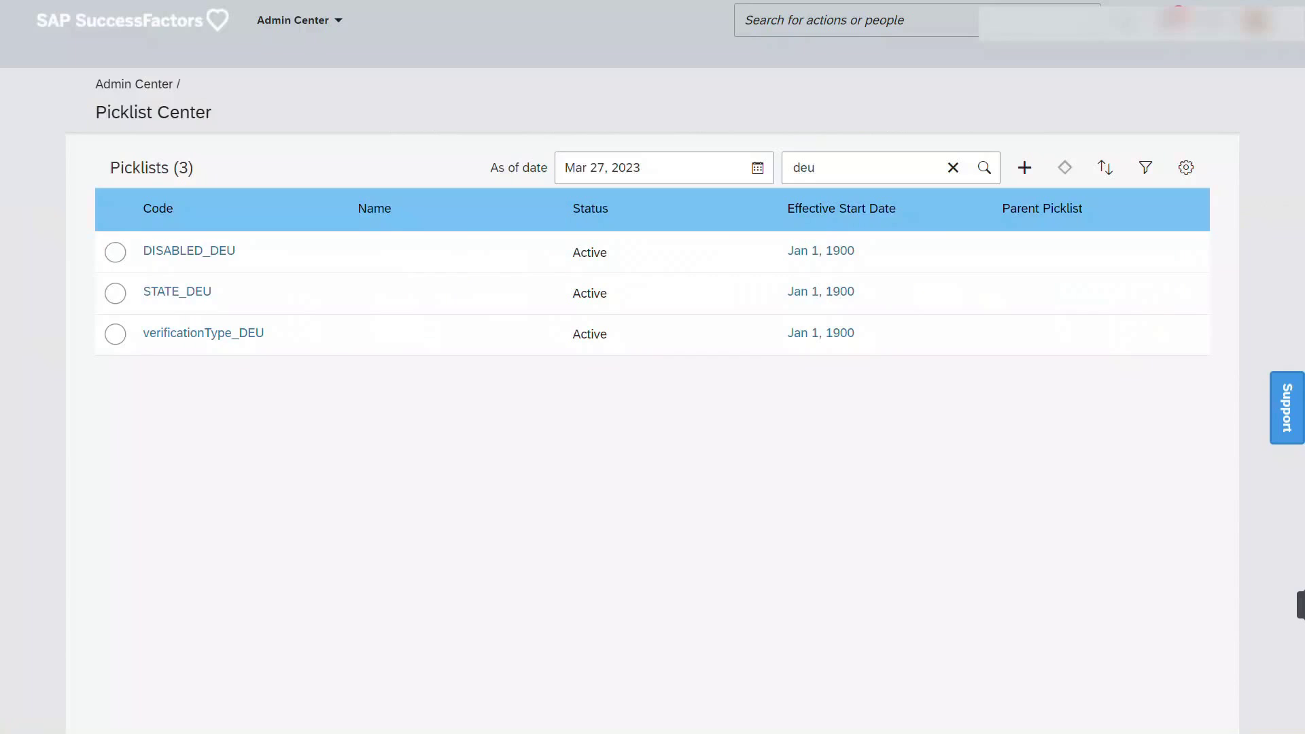
click(953, 167)
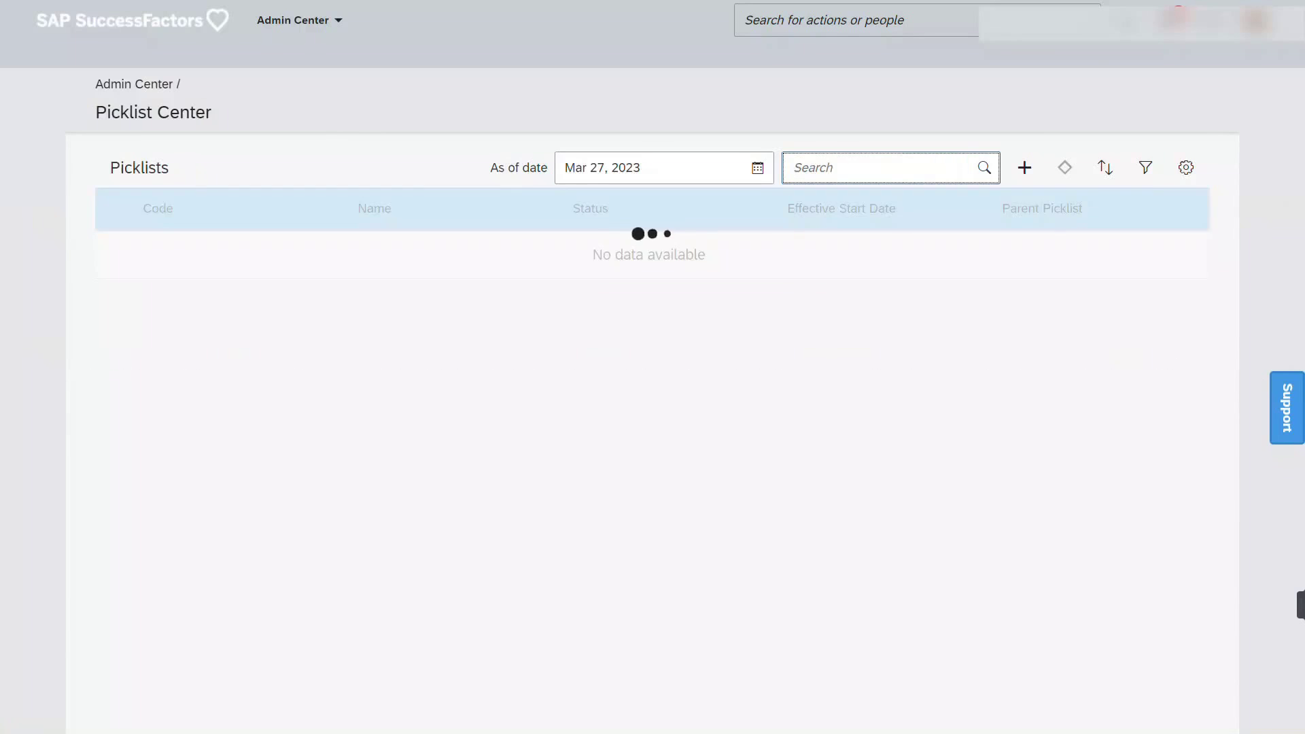
text(contra)
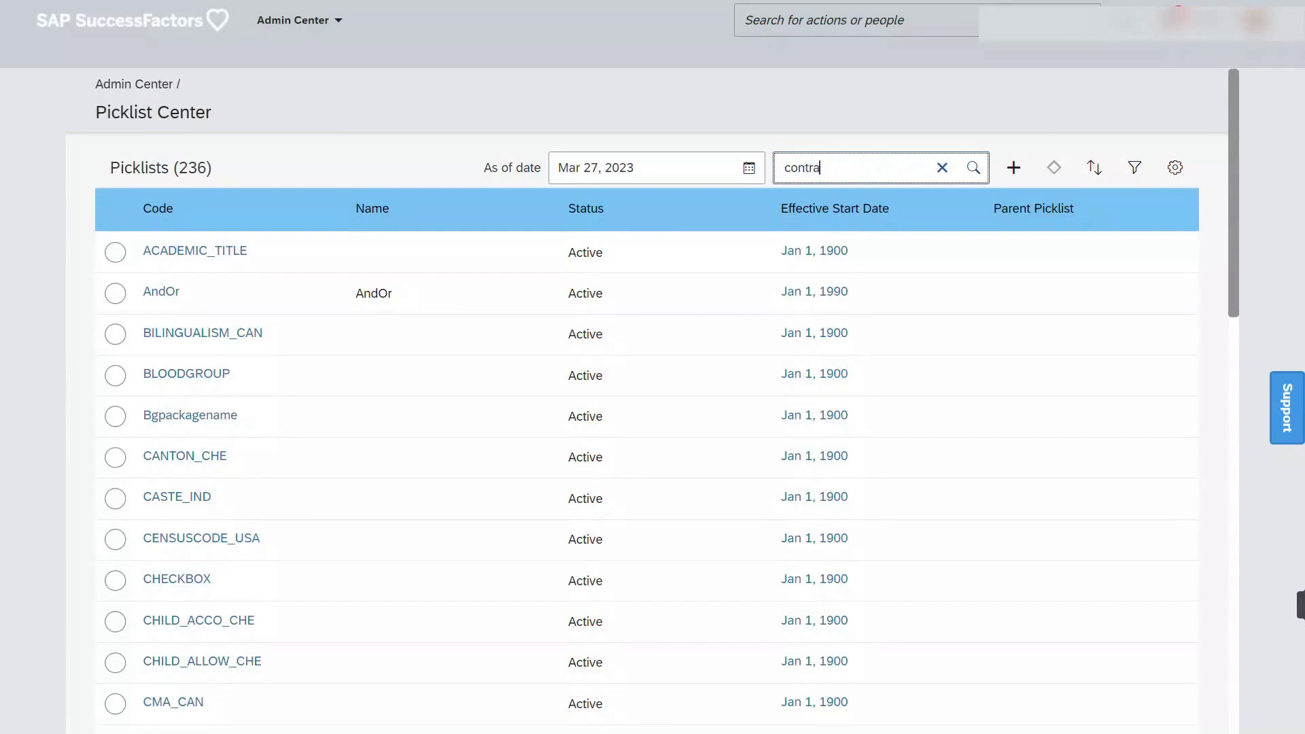
text(ctty)
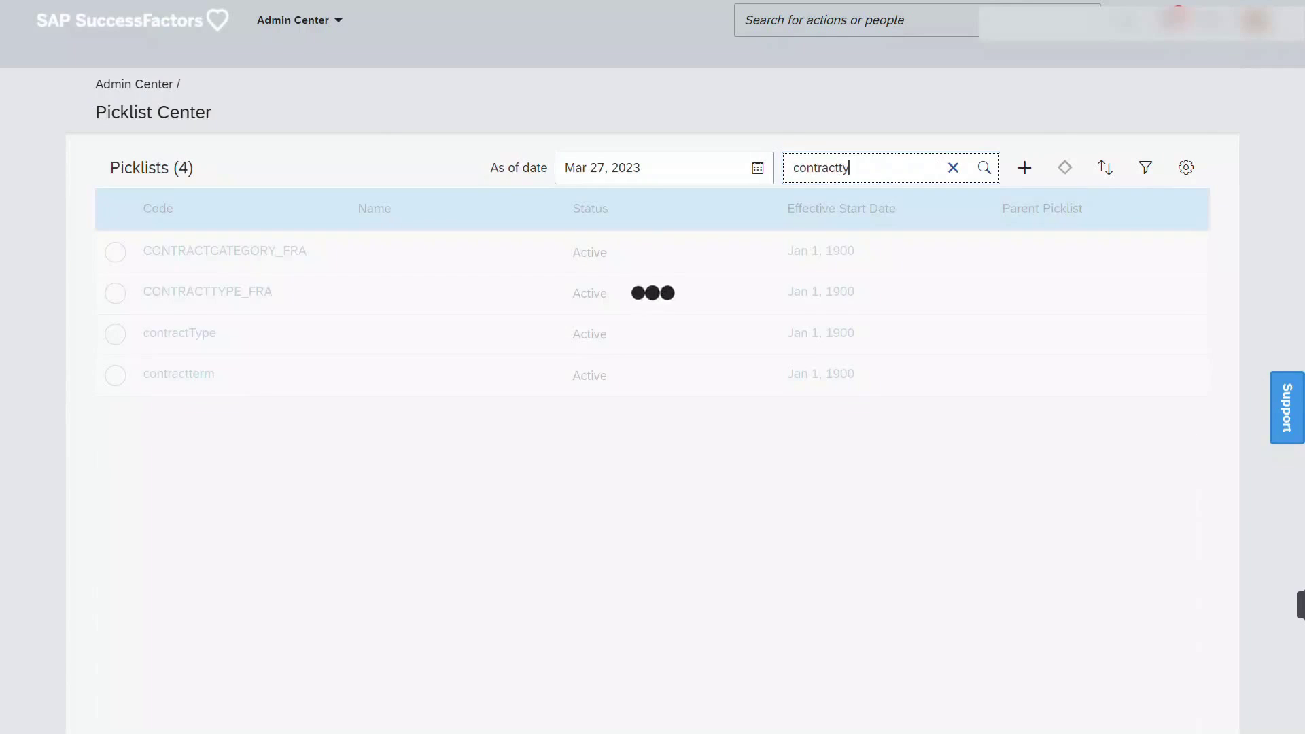
click(179, 291)
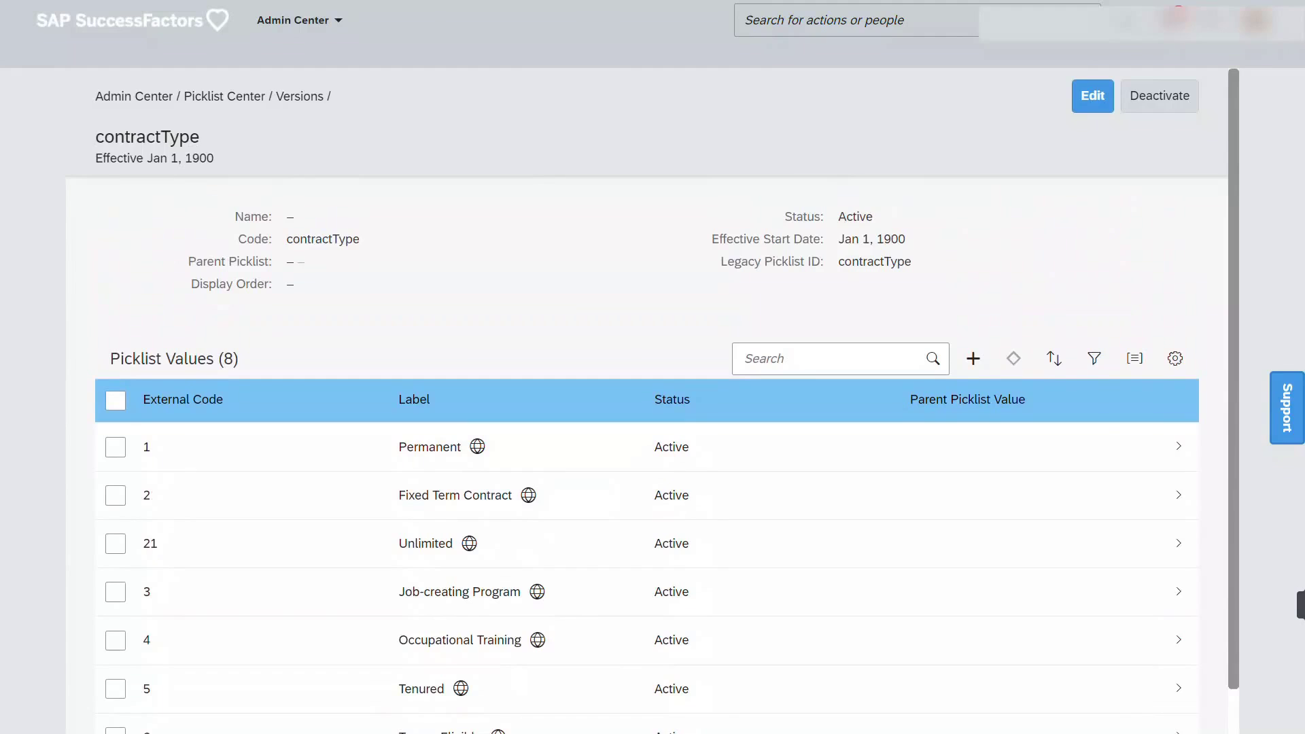
click(225, 96)
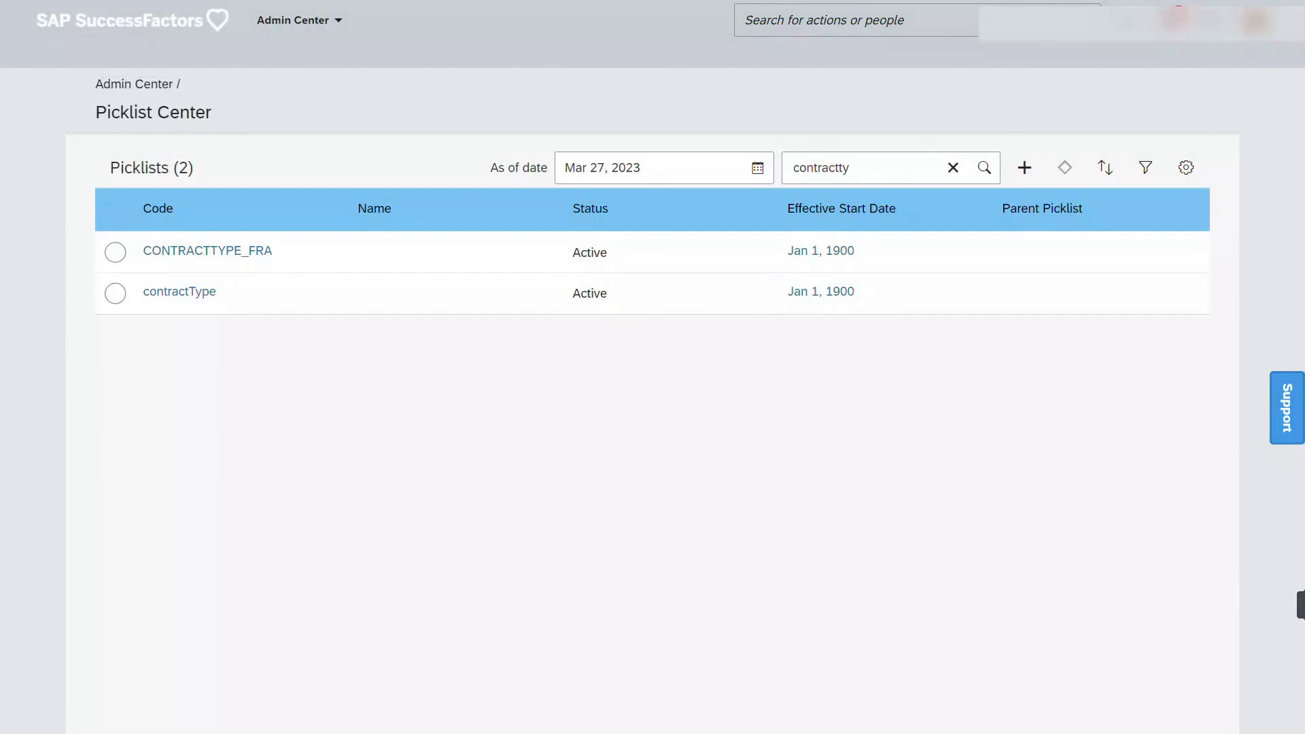
Copy the pay-scale-area code from Sheet2 in Excel and search the SuccessFactors Picklist Center for it
key(alt+Tab)
click(189, 553)
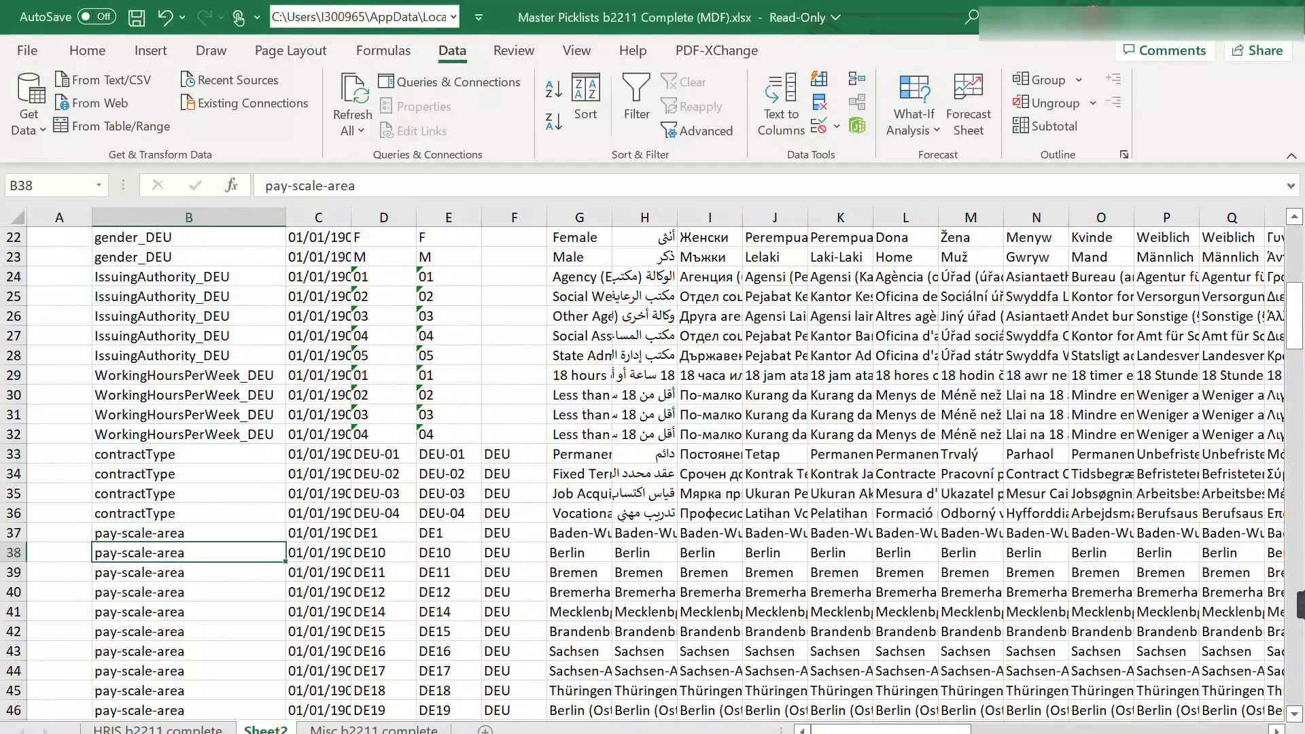
scroll(189, 553, down, 3)
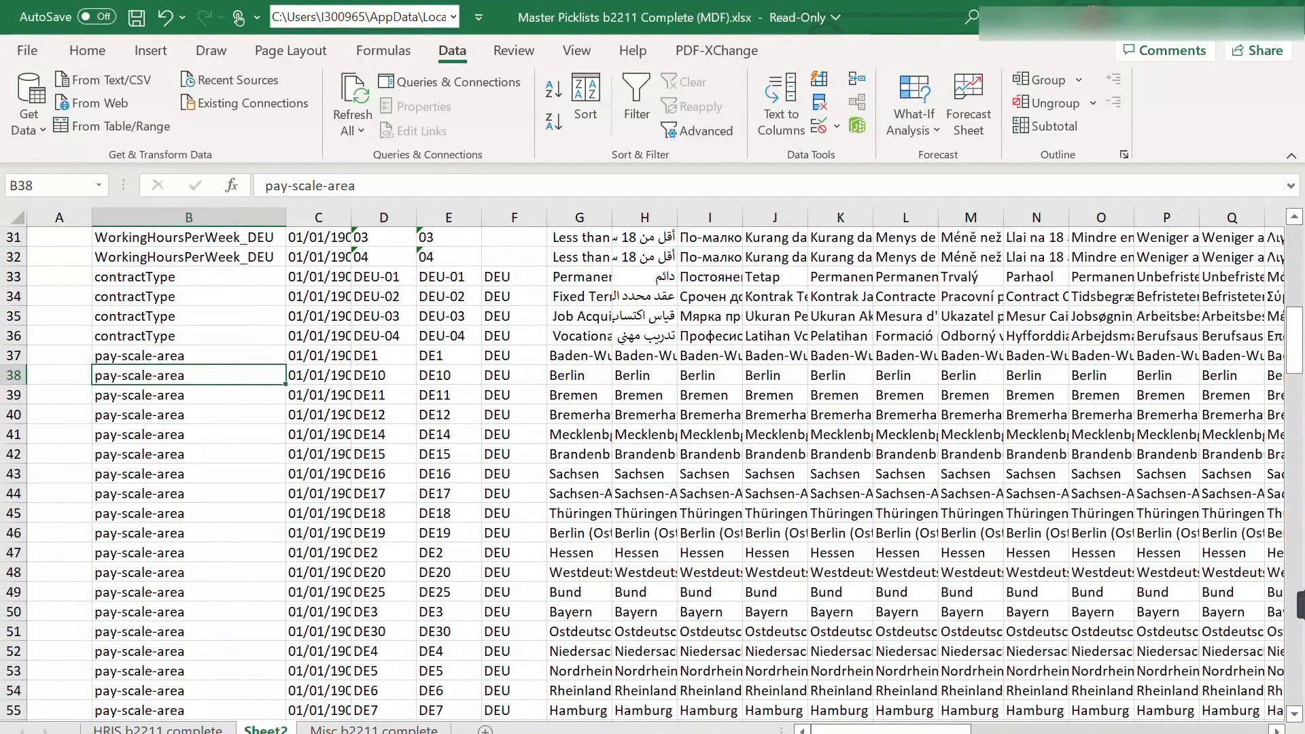
key(ctrl+c)
key(alt+Tab)
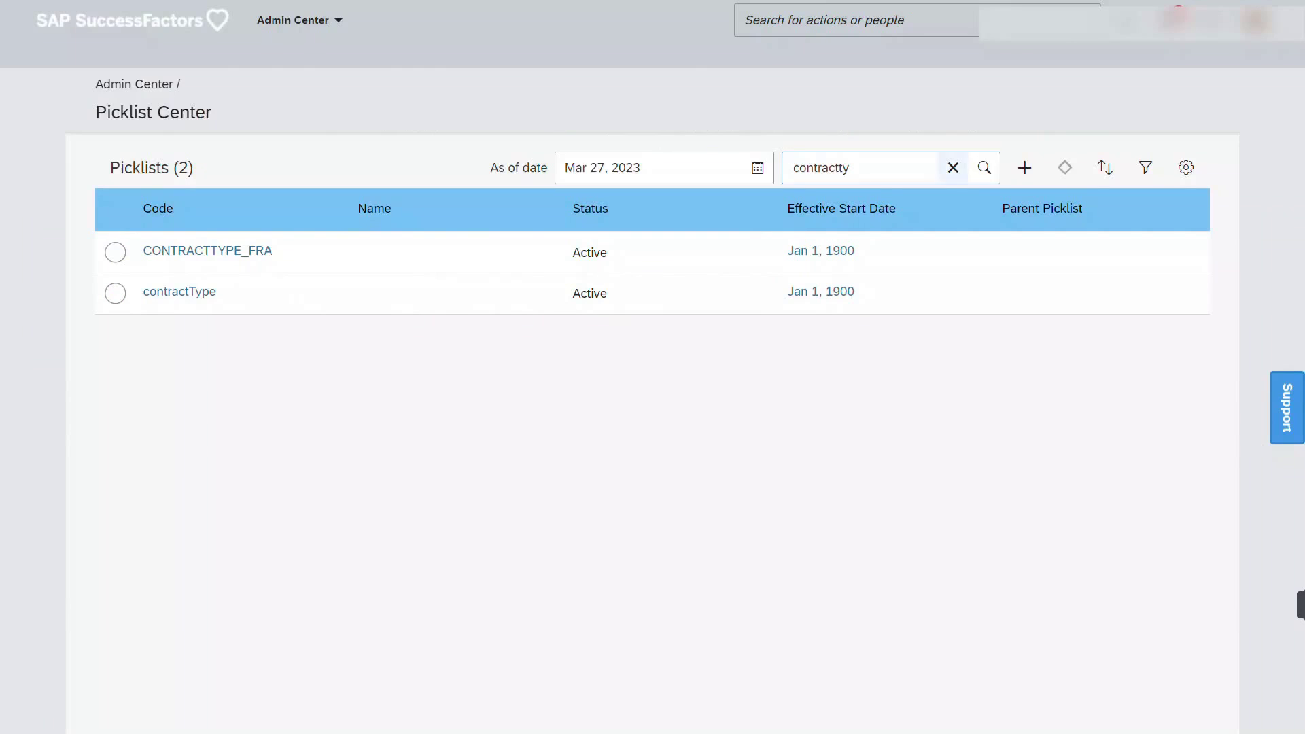
click(954, 167)
key(ctrl+v)
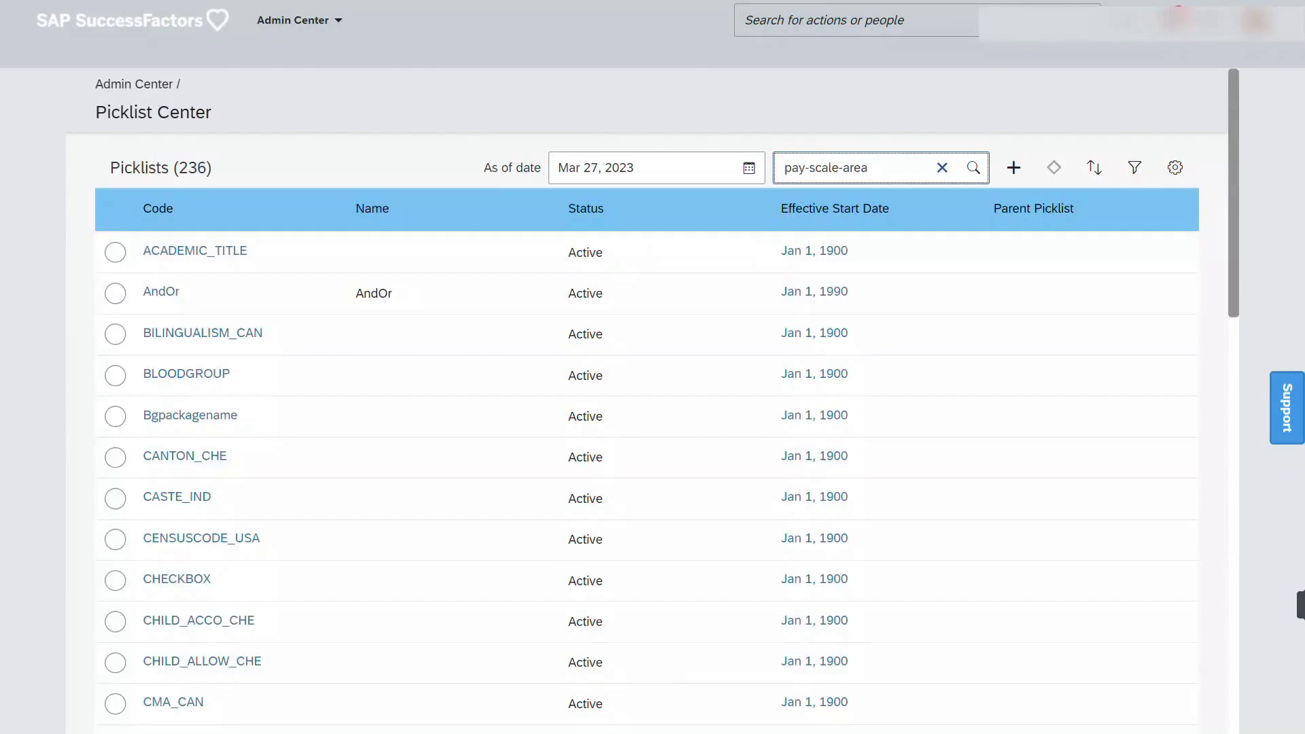
key(Return)
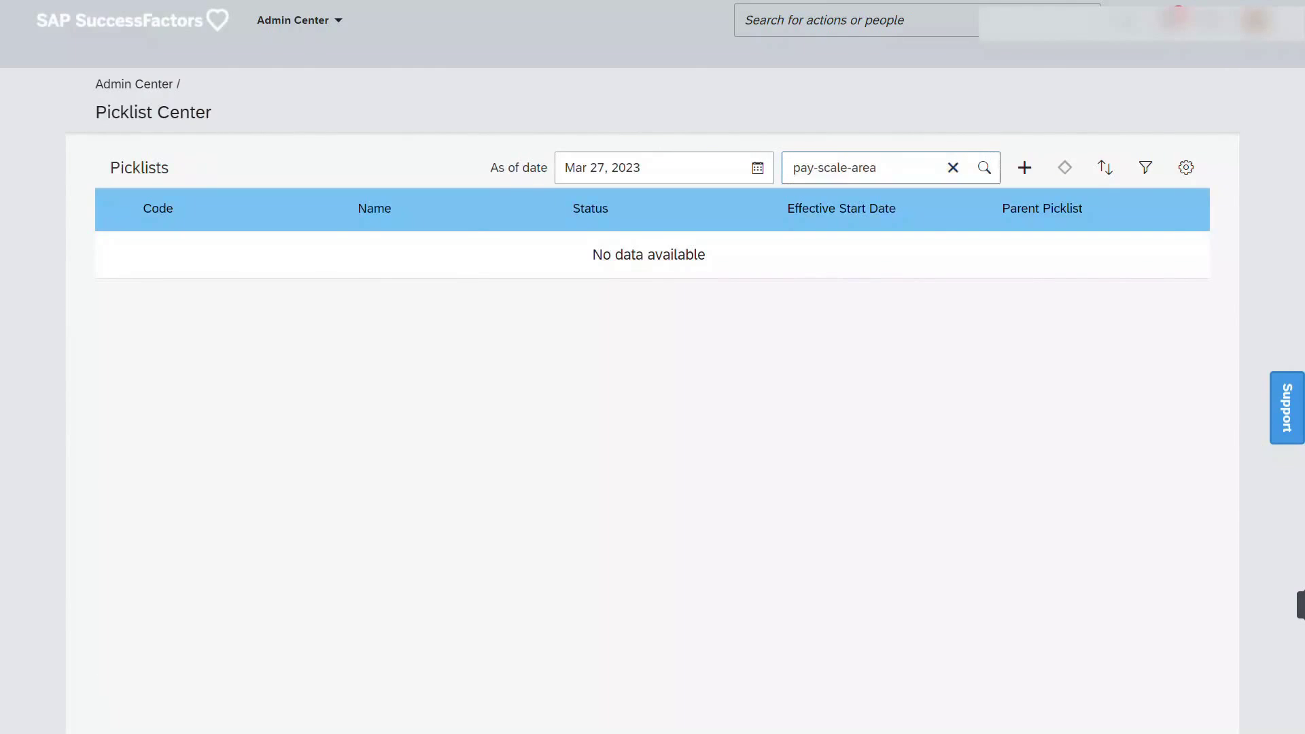
Copy the pay-scale-type code from Sheet2 in Excel and search the SuccessFactors Picklist Center for it
key(alt+Tab)
scroll(651, 474, down, 7)
scroll(651, 474, down, 4)
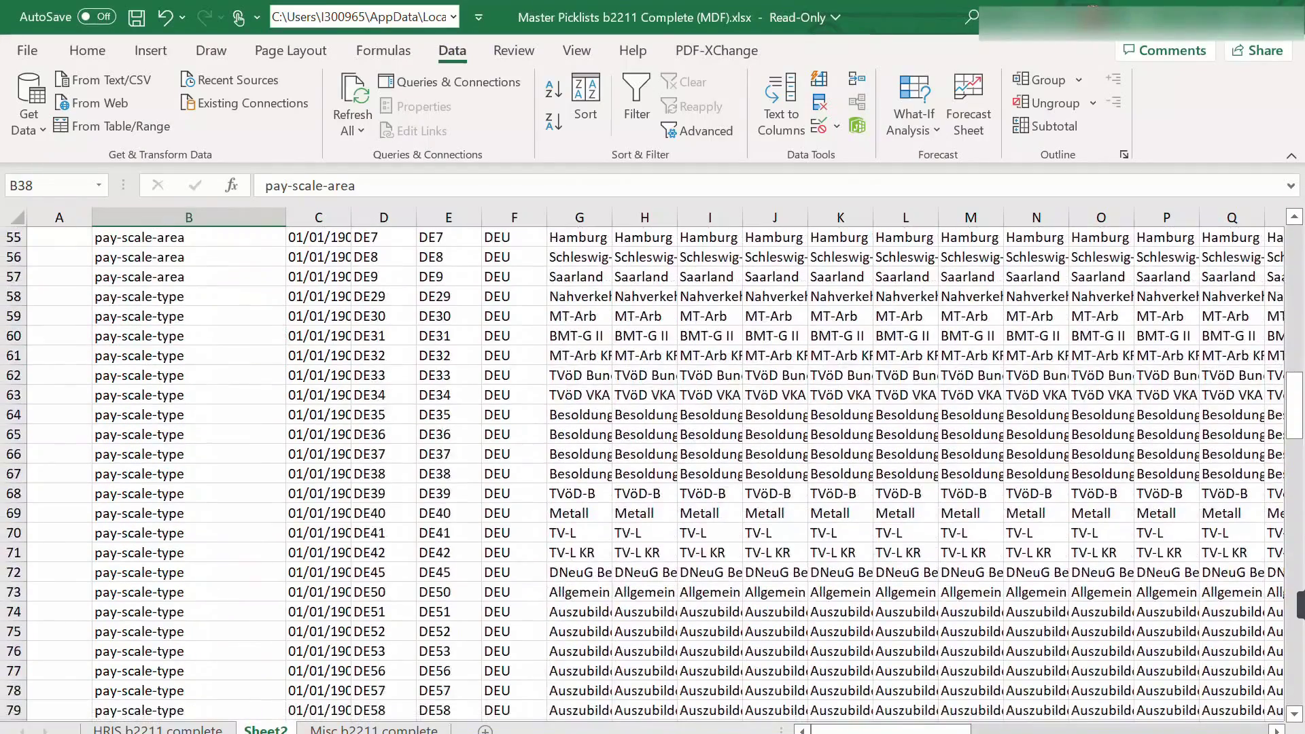
click(189, 572)
key(ctrl+c)
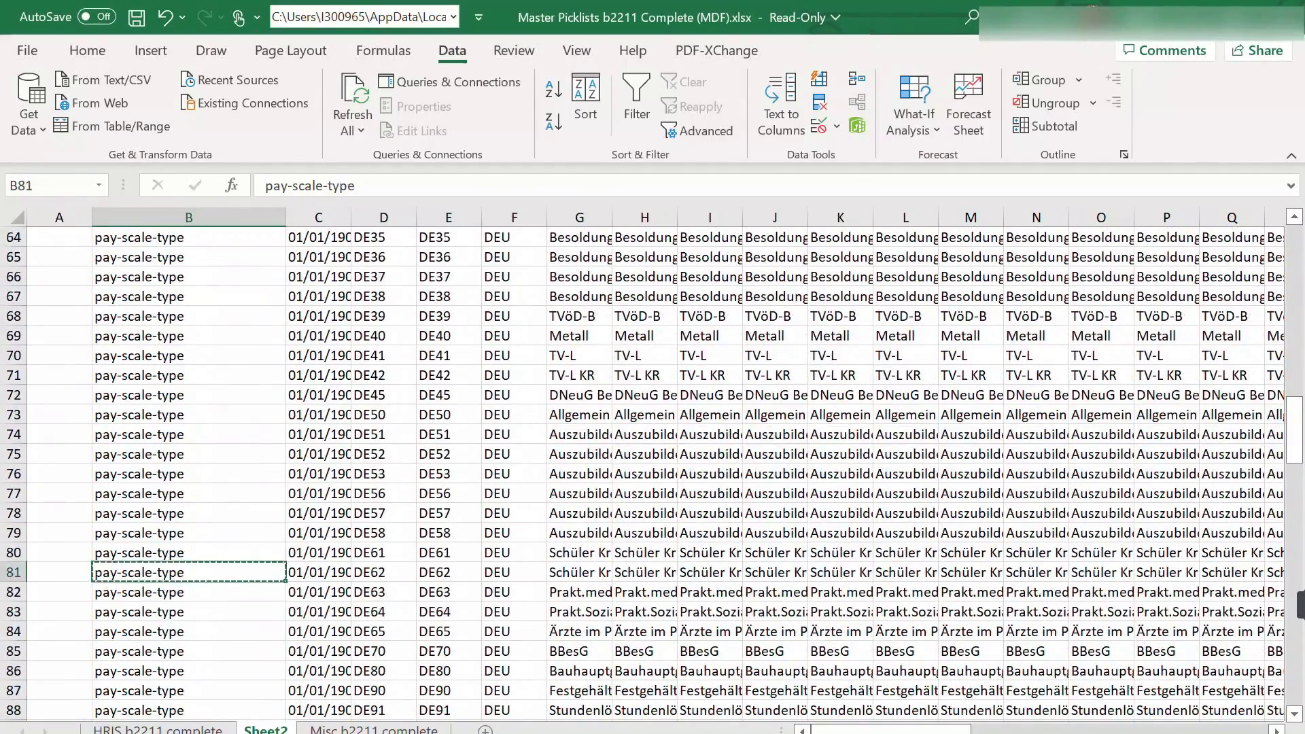
key(alt+Tab)
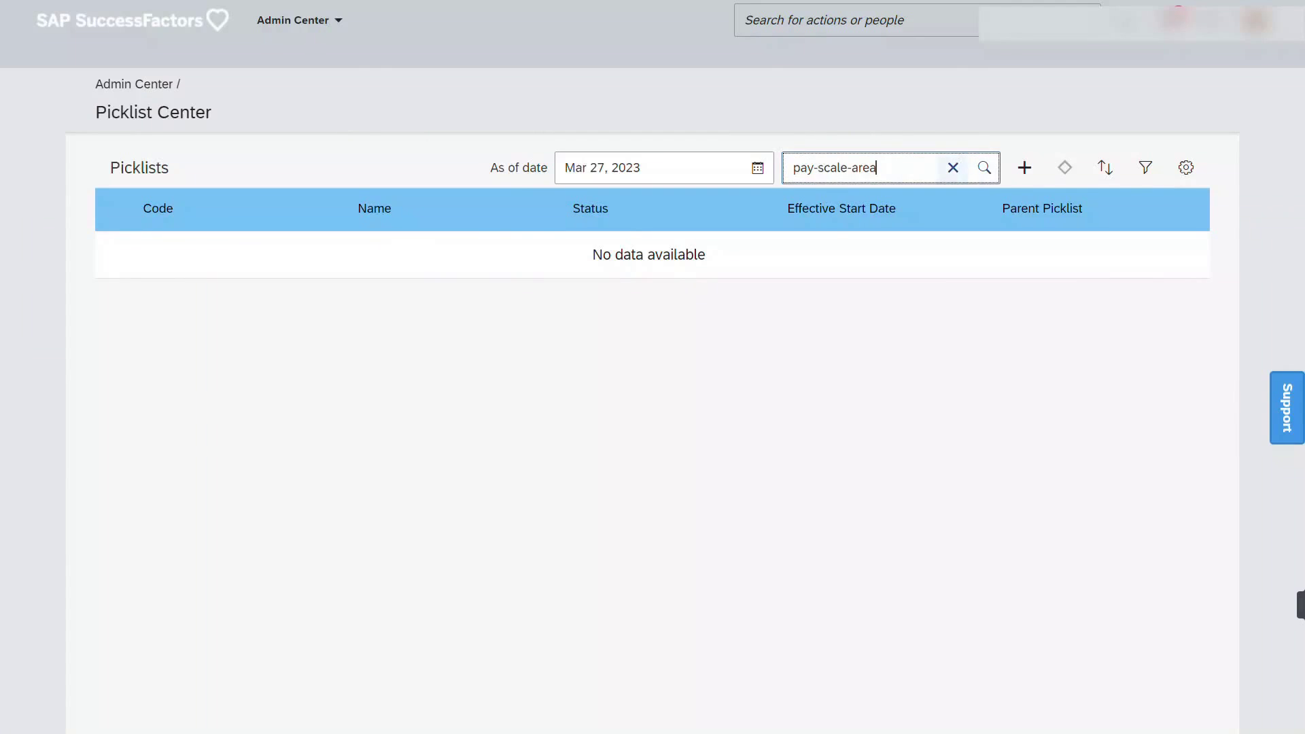
click(953, 168)
key(ctrl+v)
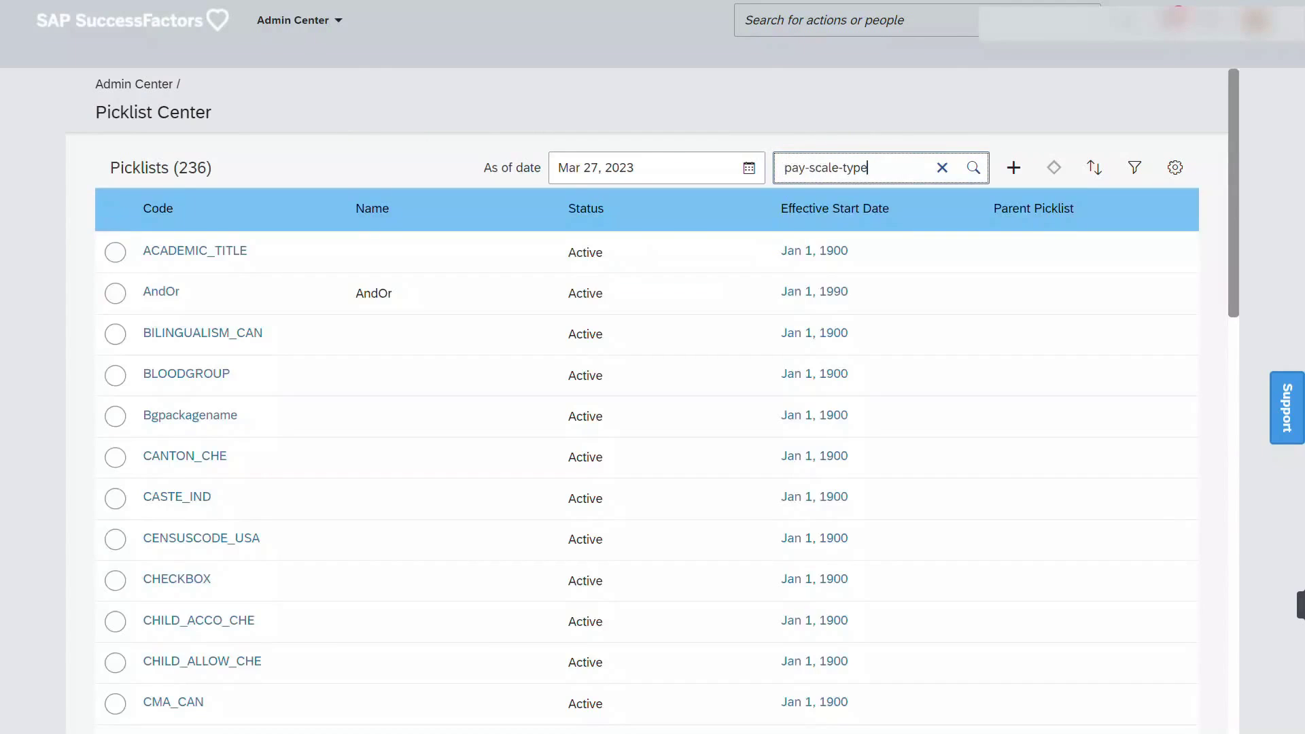
key(Return)
Copy the NOTICEPERI code from Sheet2 in Excel, search the SuccessFactors Picklist Center for it and open the matching picklist
key(alt+Tab)
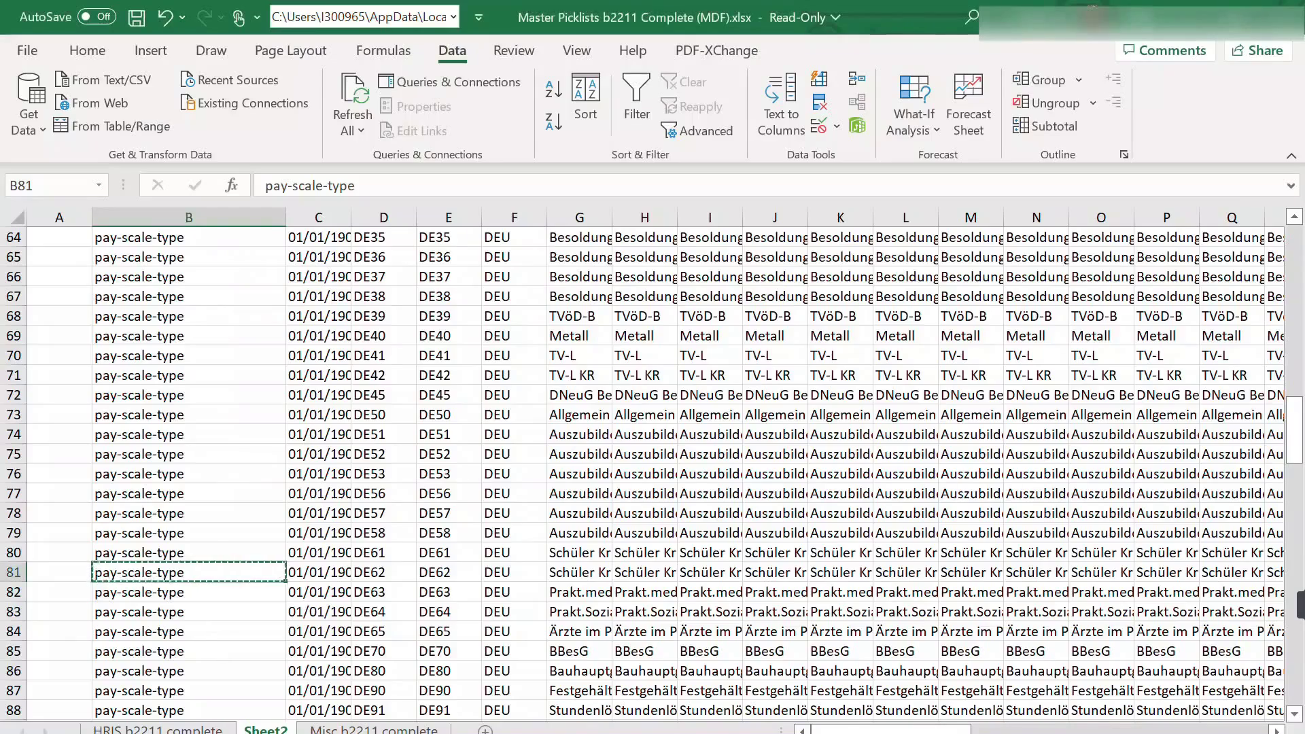
scroll(653, 476, down, 15)
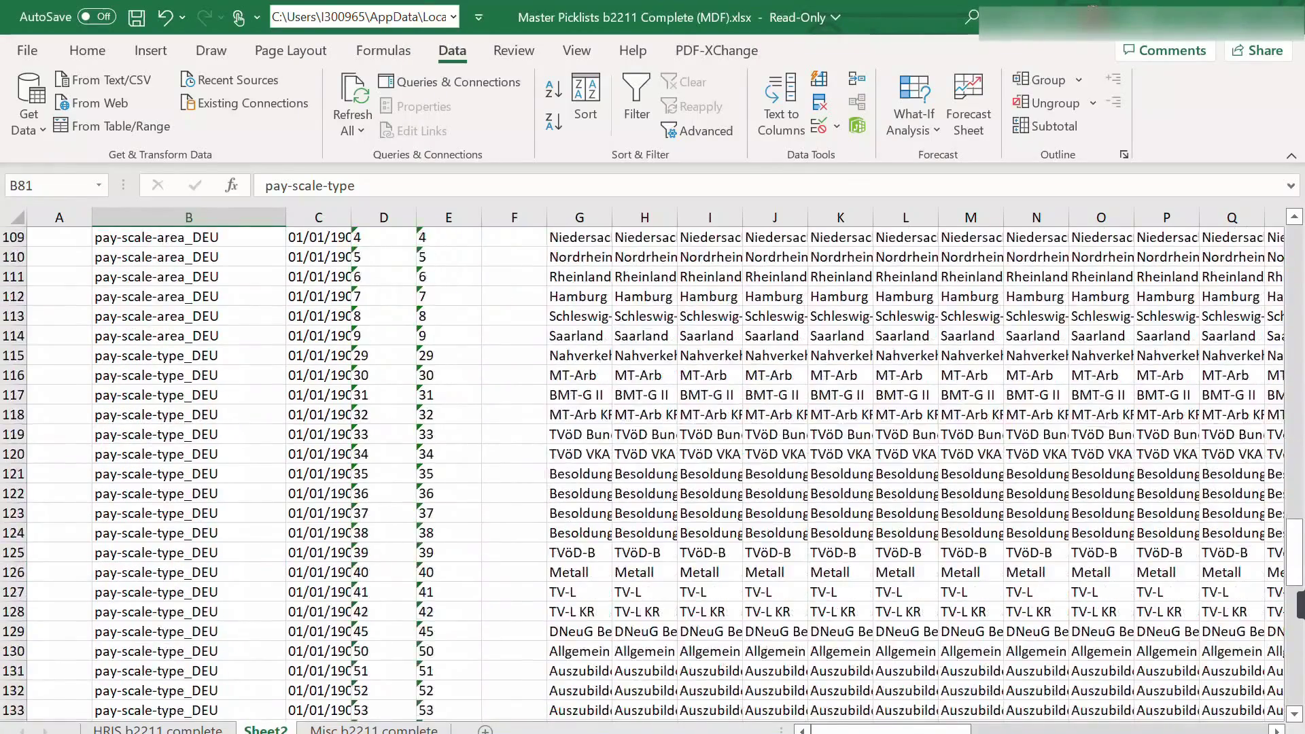
scroll(653, 475, down, 8)
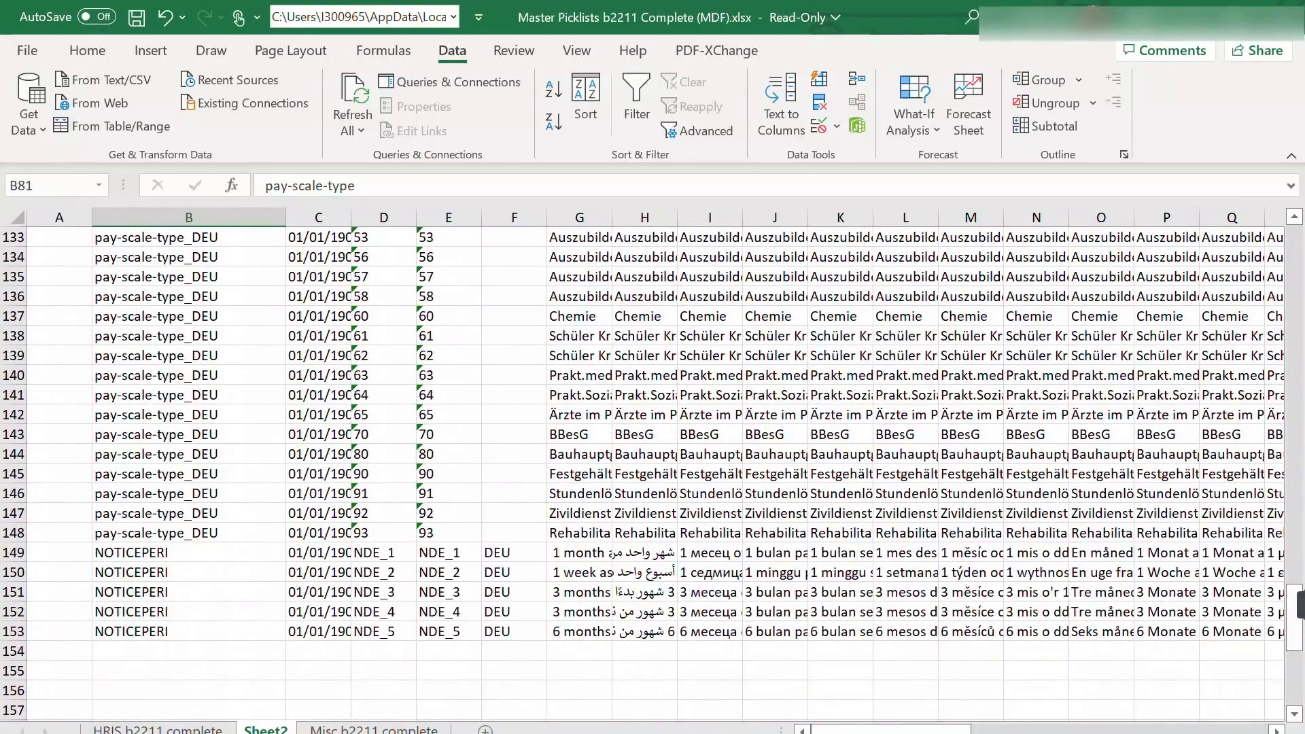
click(189, 553)
key(ctrl+c)
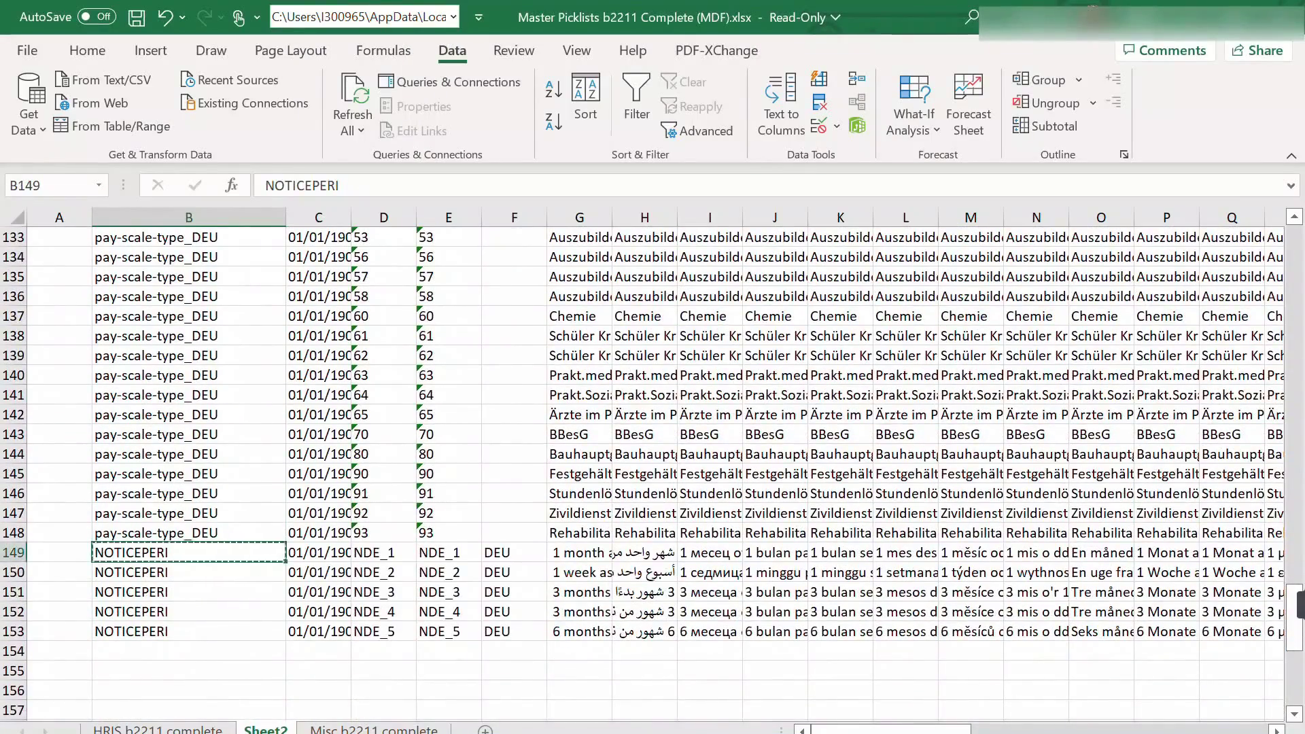
key(alt+Tab)
key(ctrl+a)
key(BackSpace)
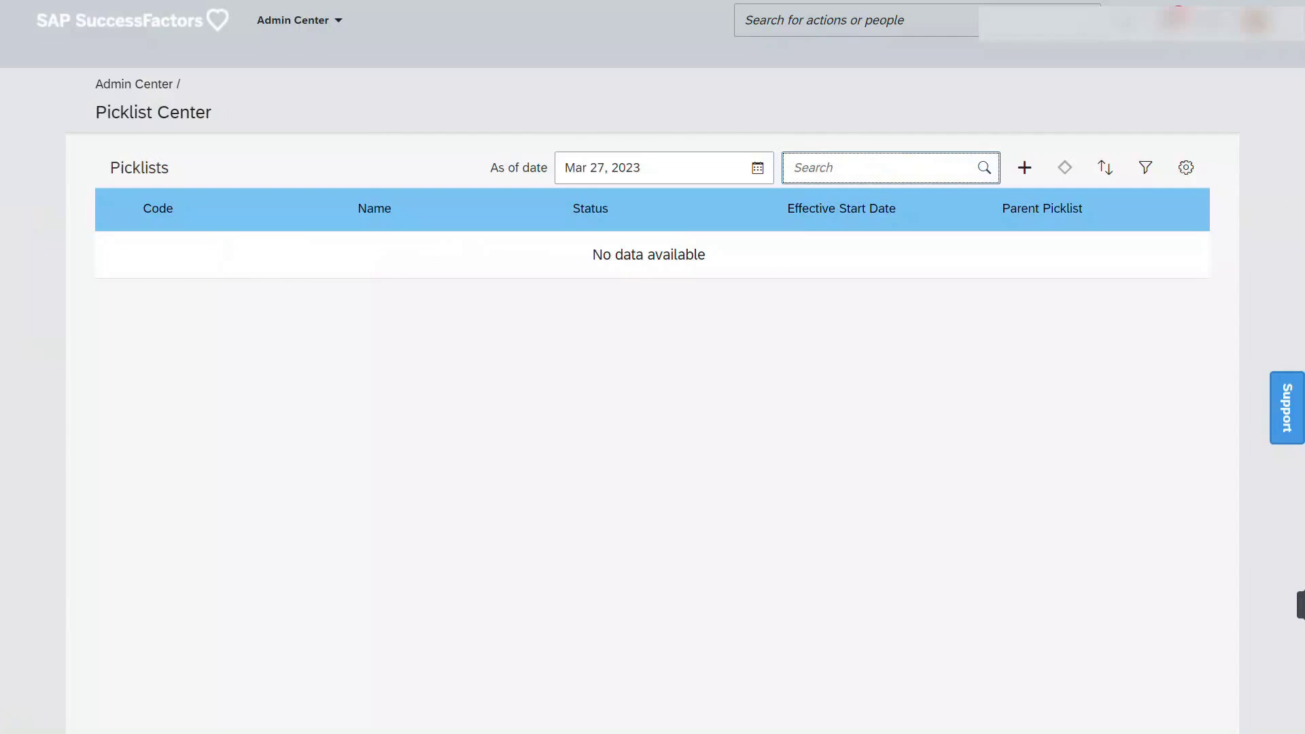
key(ctrl+v)
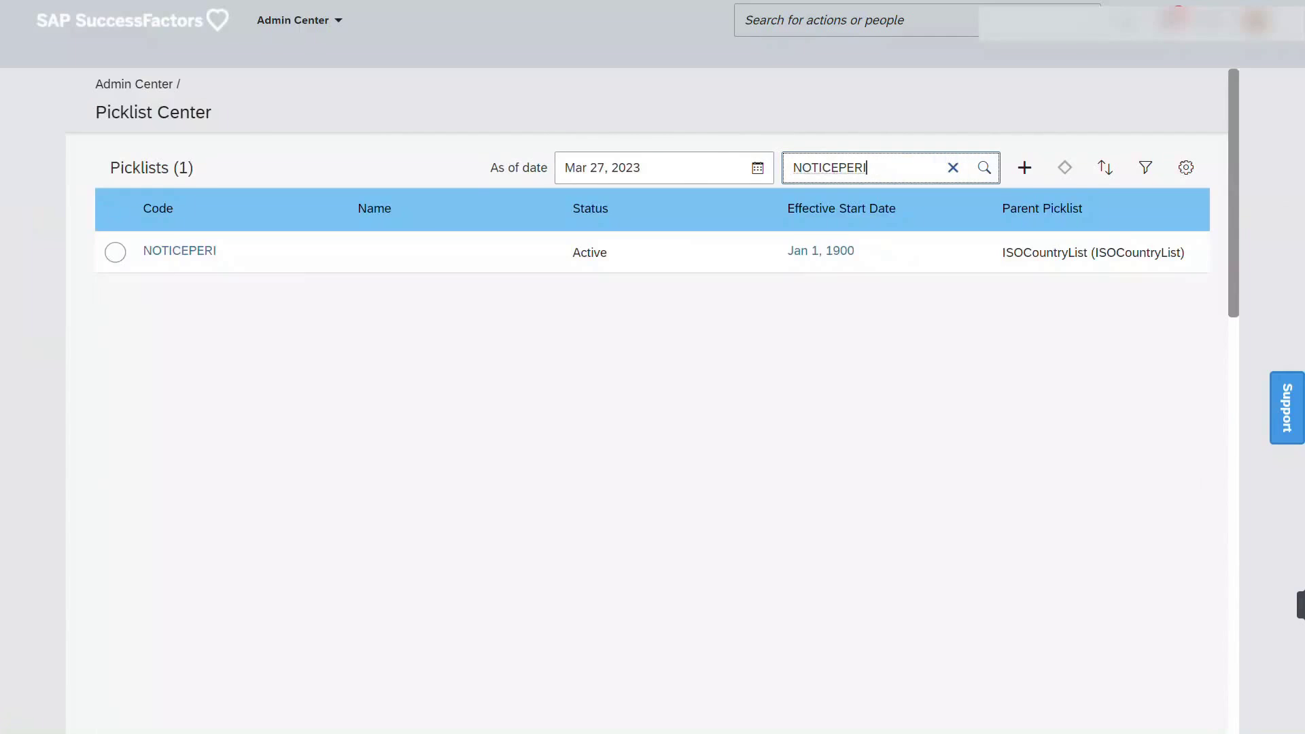
click(179, 251)
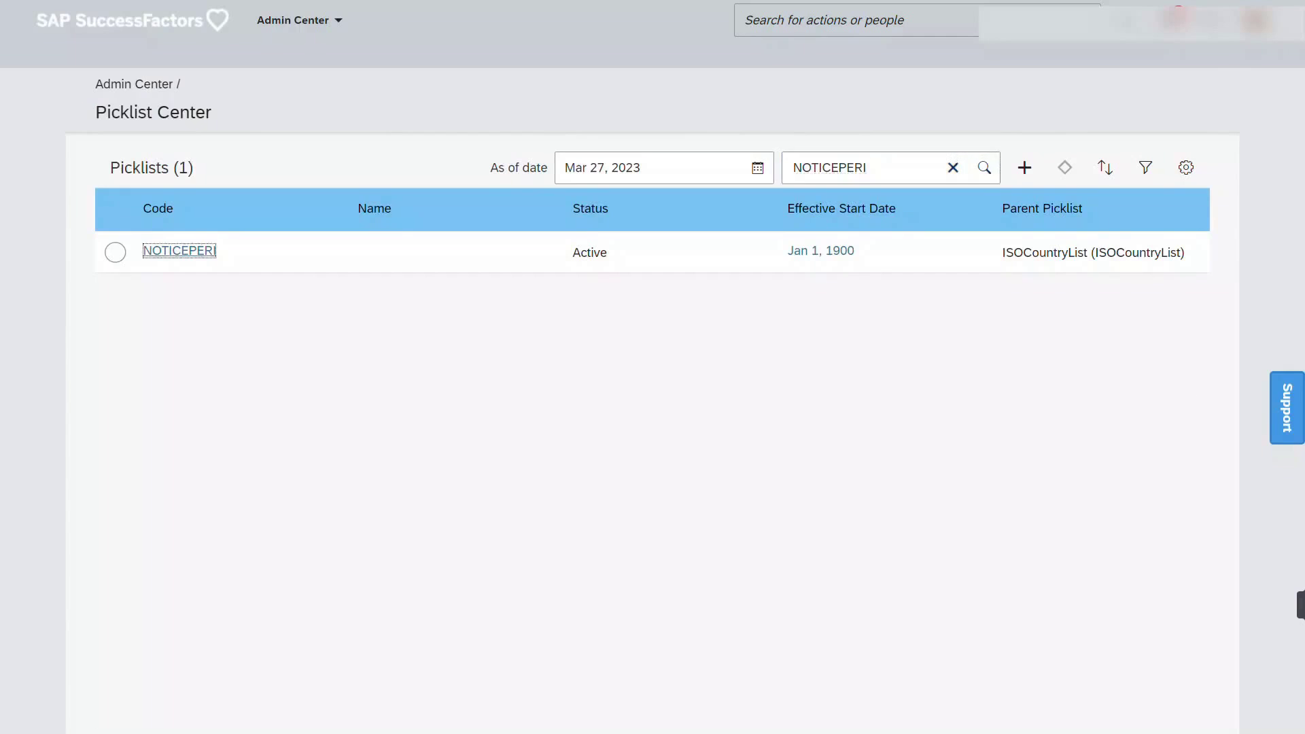
click(918, 255)
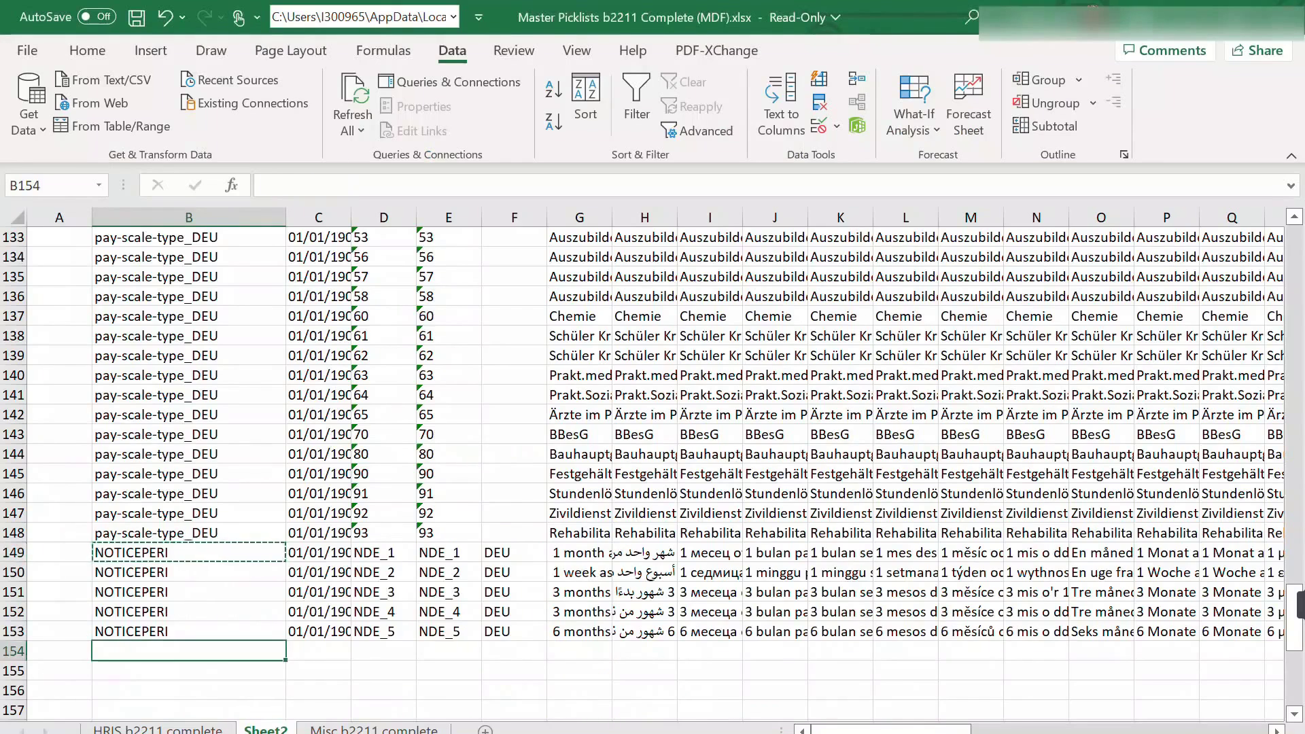
Delete the five NOTICEPERI rows, 149 to 153, from Sheet2
drag(13, 552, 13, 634)
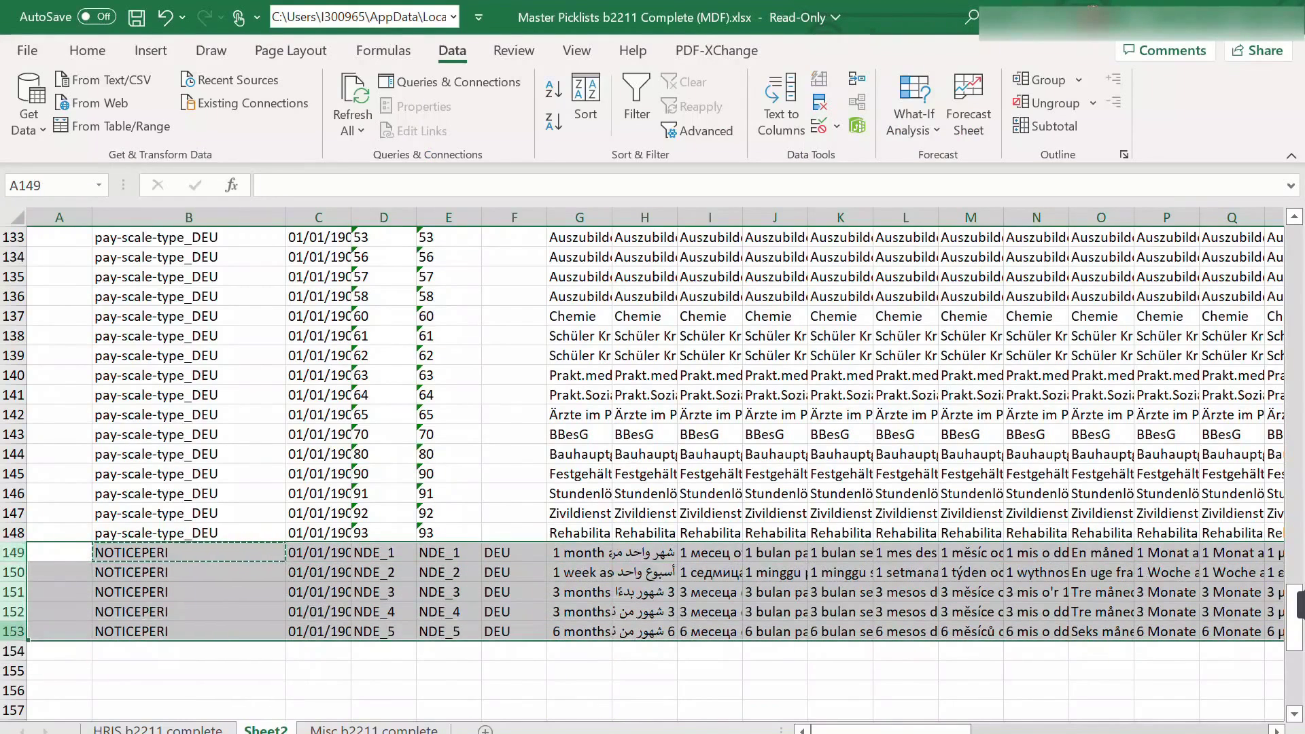
right_click(13, 634)
click(70, 463)
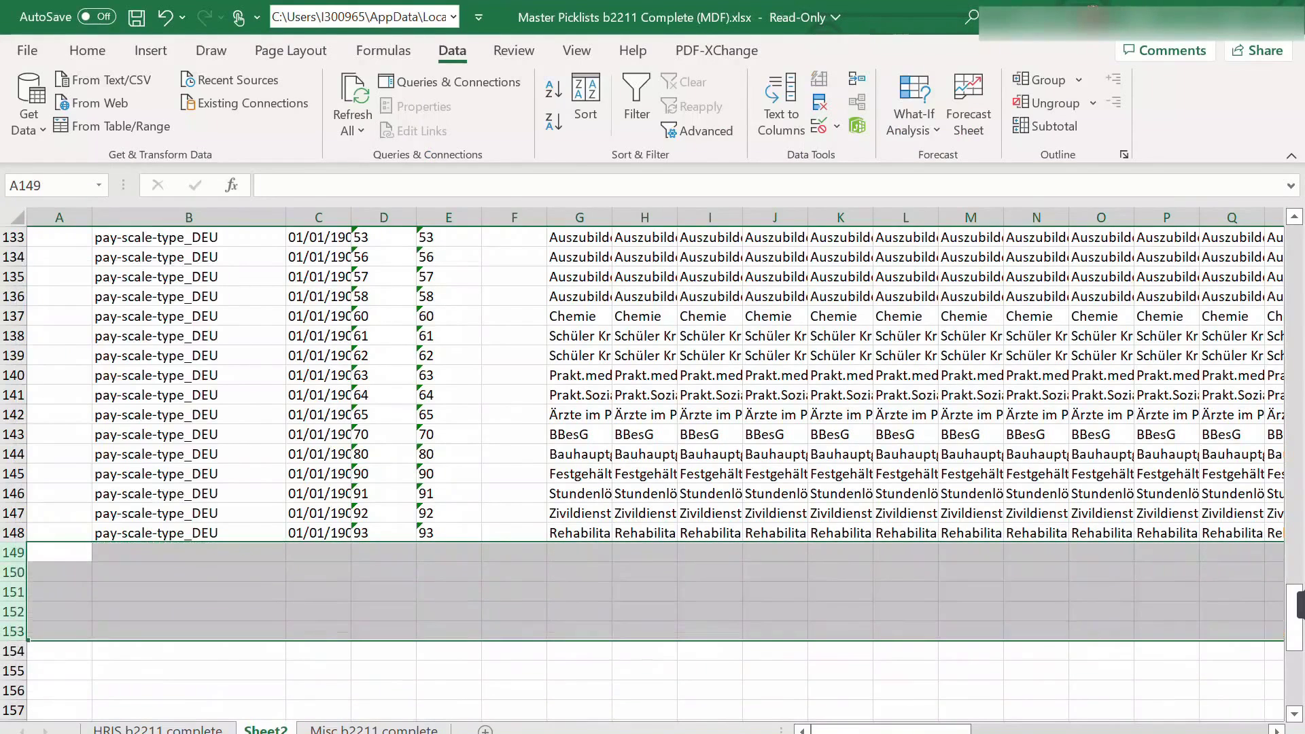
click(189, 592)
Find the first SICKPAYSUPP row in Sheet2 and copy its picklist code
scroll(189, 592, up, 14)
scroll(653, 475, up, 9)
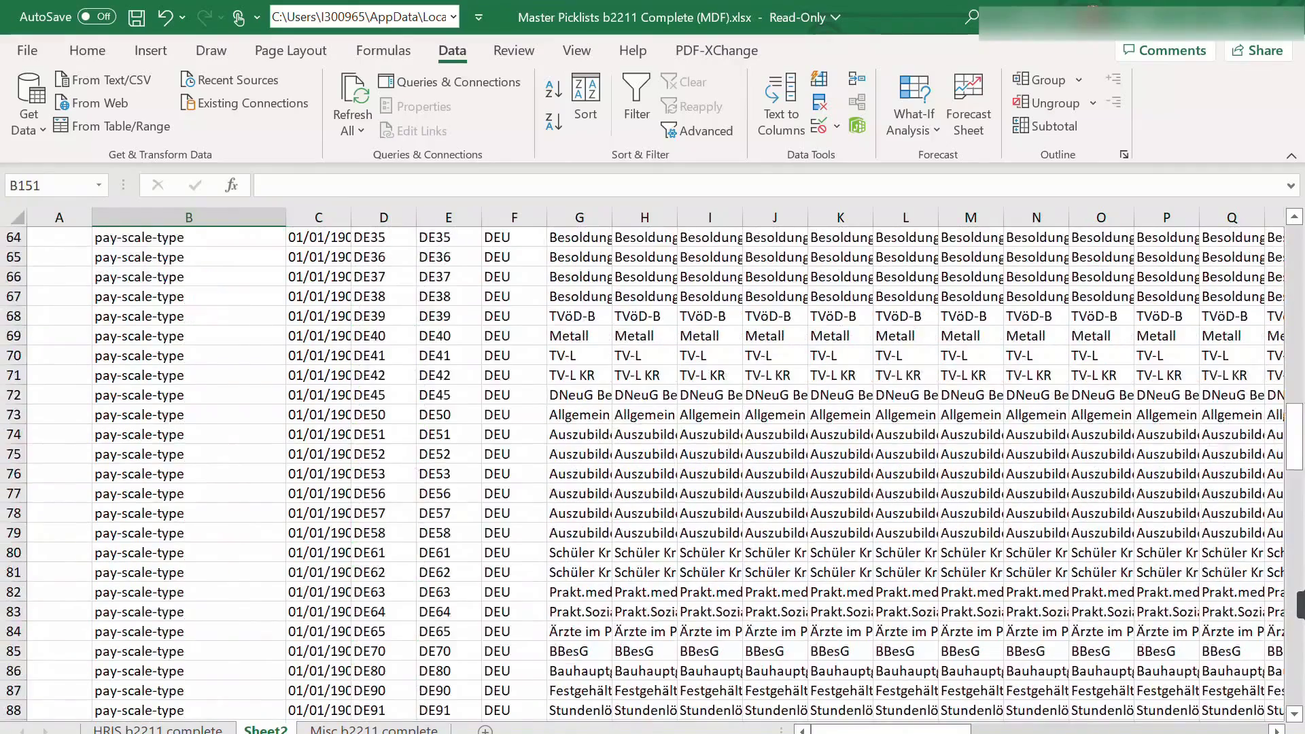
scroll(653, 476, down, 5)
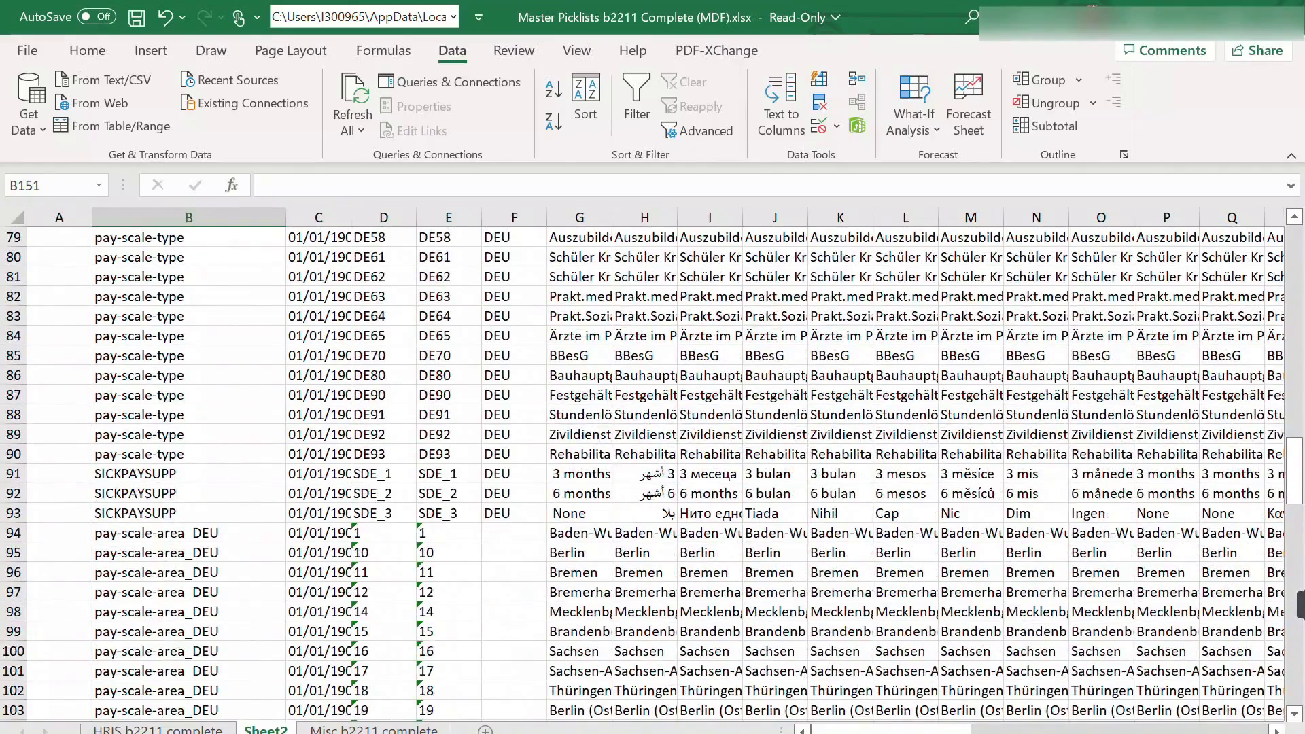
click(189, 474)
key(ctrl+c)
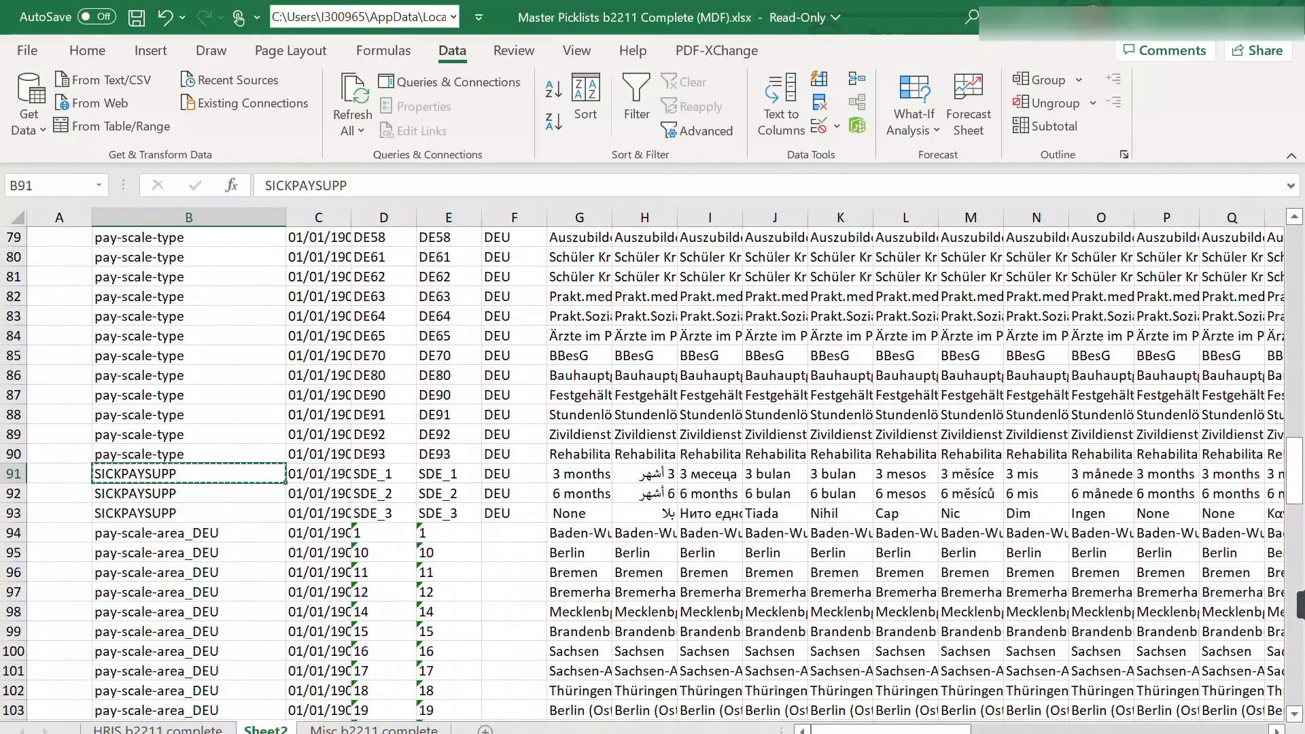
Switch to SAP SuccessFactors, search the Picklist Center for SICKPAYSUPP and open the picklist's active version to view its values
key(alt+Tab)
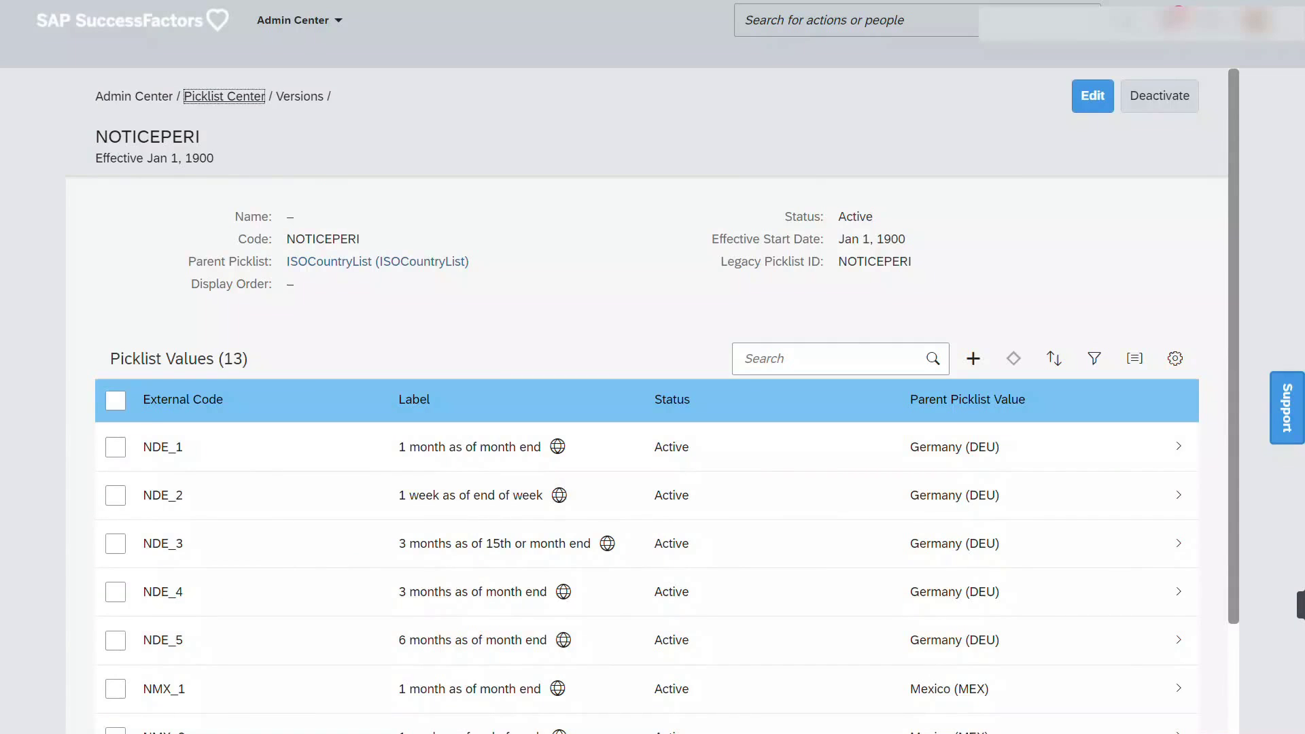
click(225, 96)
click(952, 168)
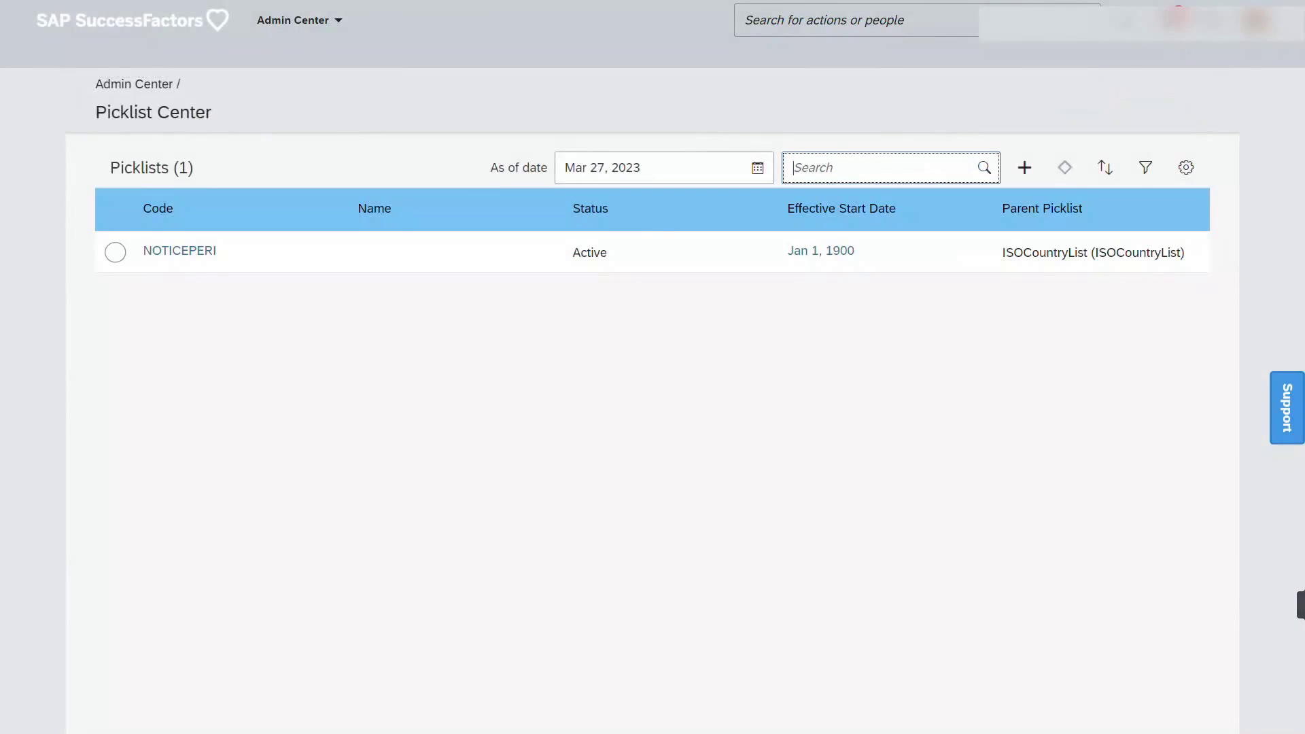
key(ctrl+v)
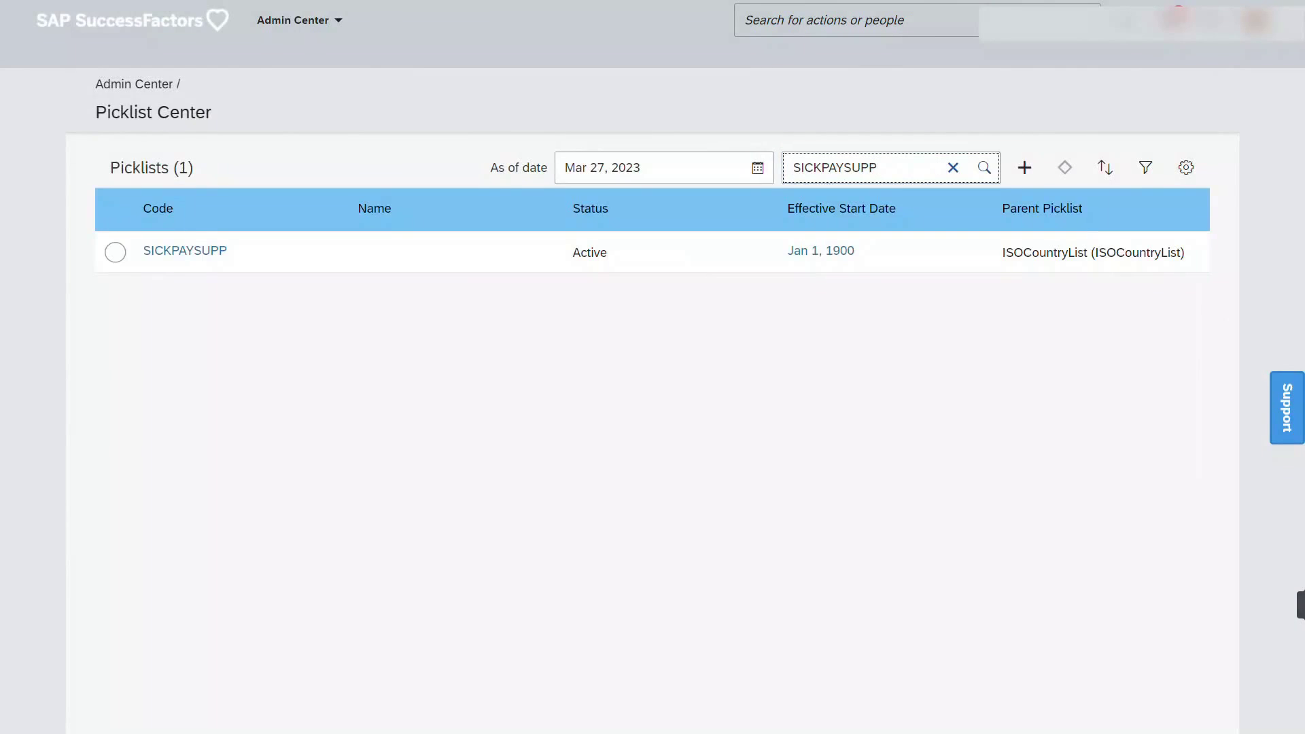
click(185, 251)
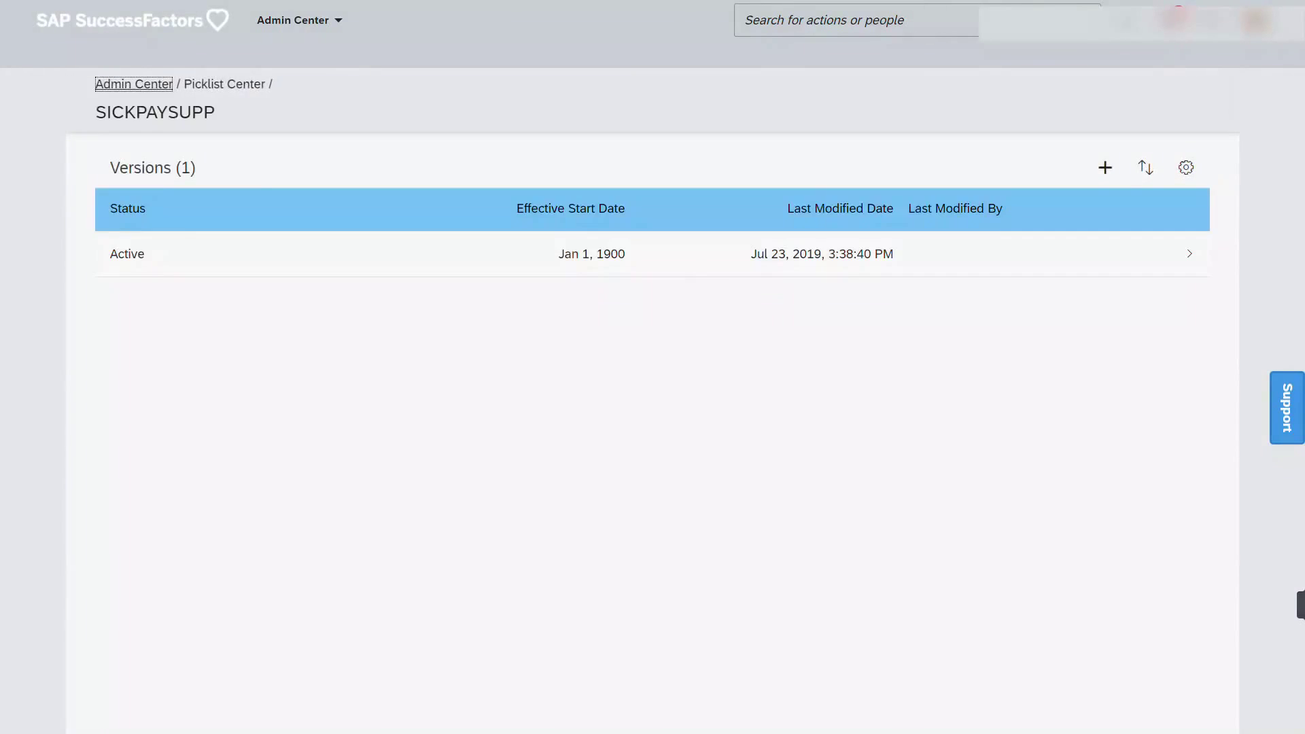
click(185, 253)
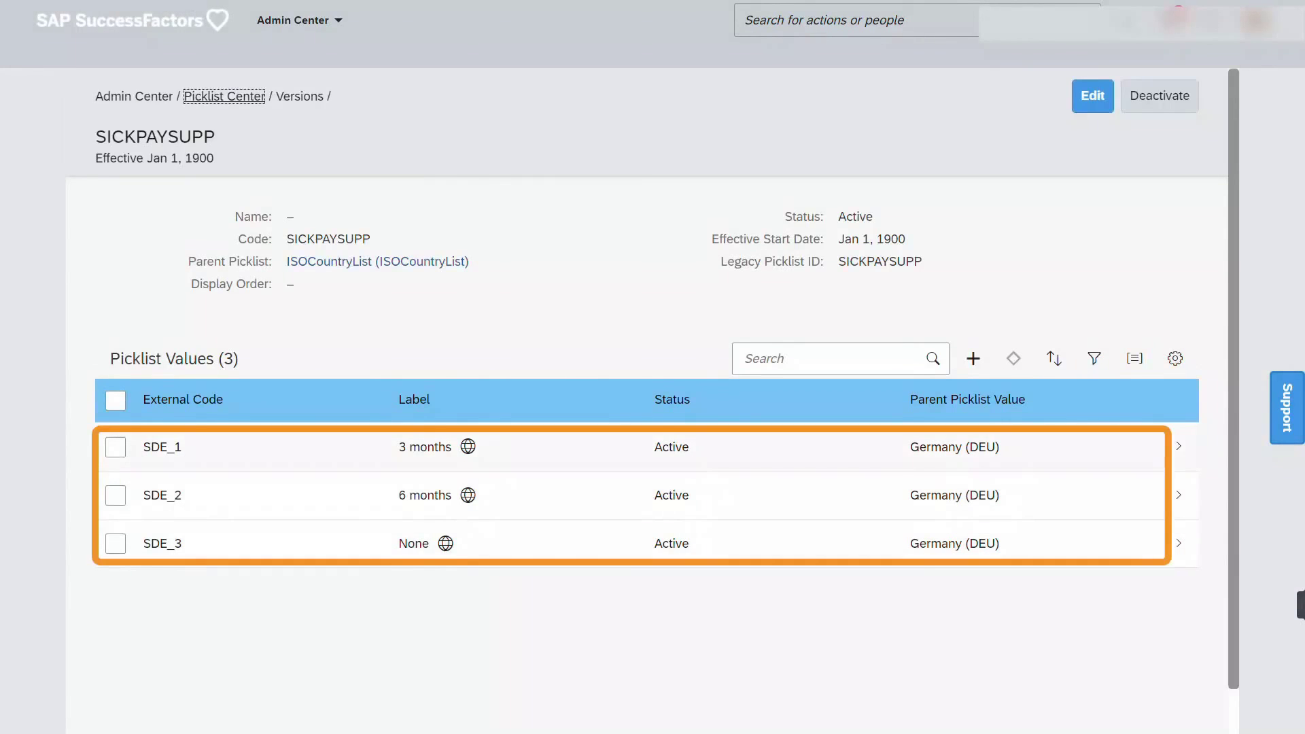
Switch back to Excel and delete the three SICKPAYSUPP rows, 91 to 93, from Sheet2
key(alt+Tab)
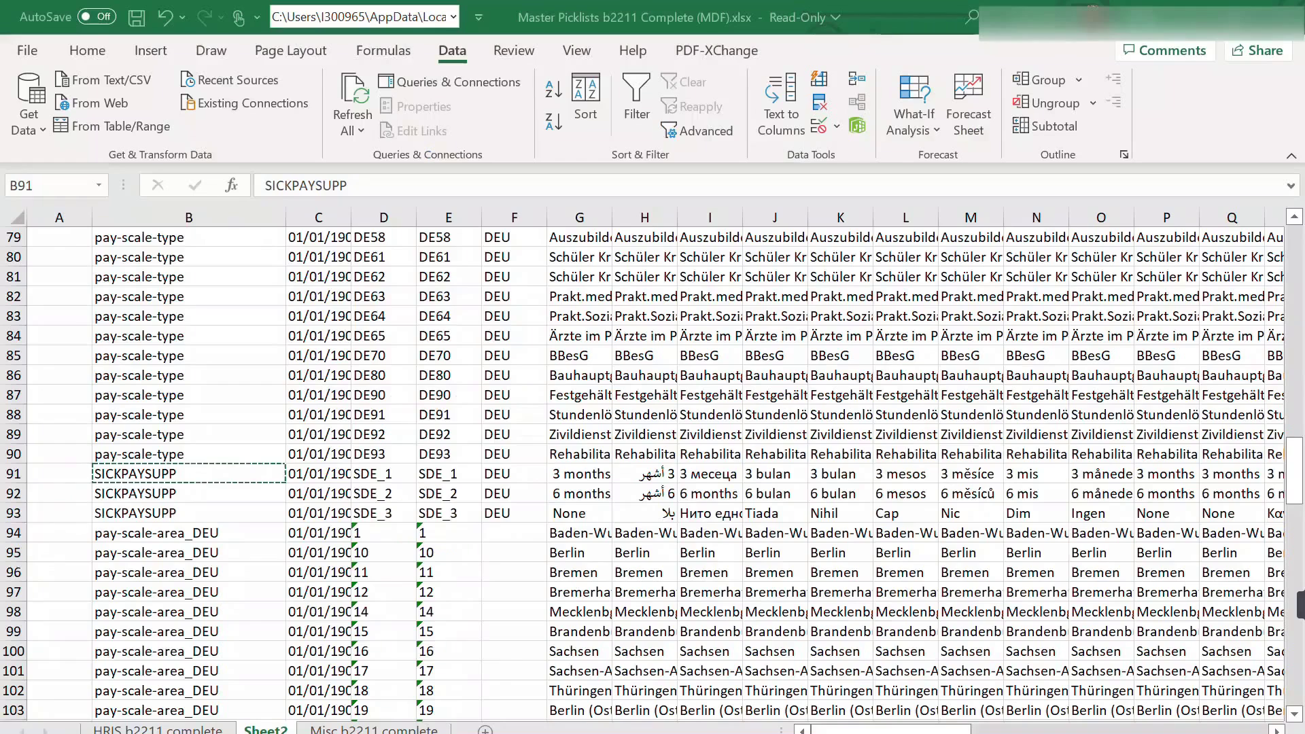
drag(13, 473, 14, 513)
right_click(14, 513)
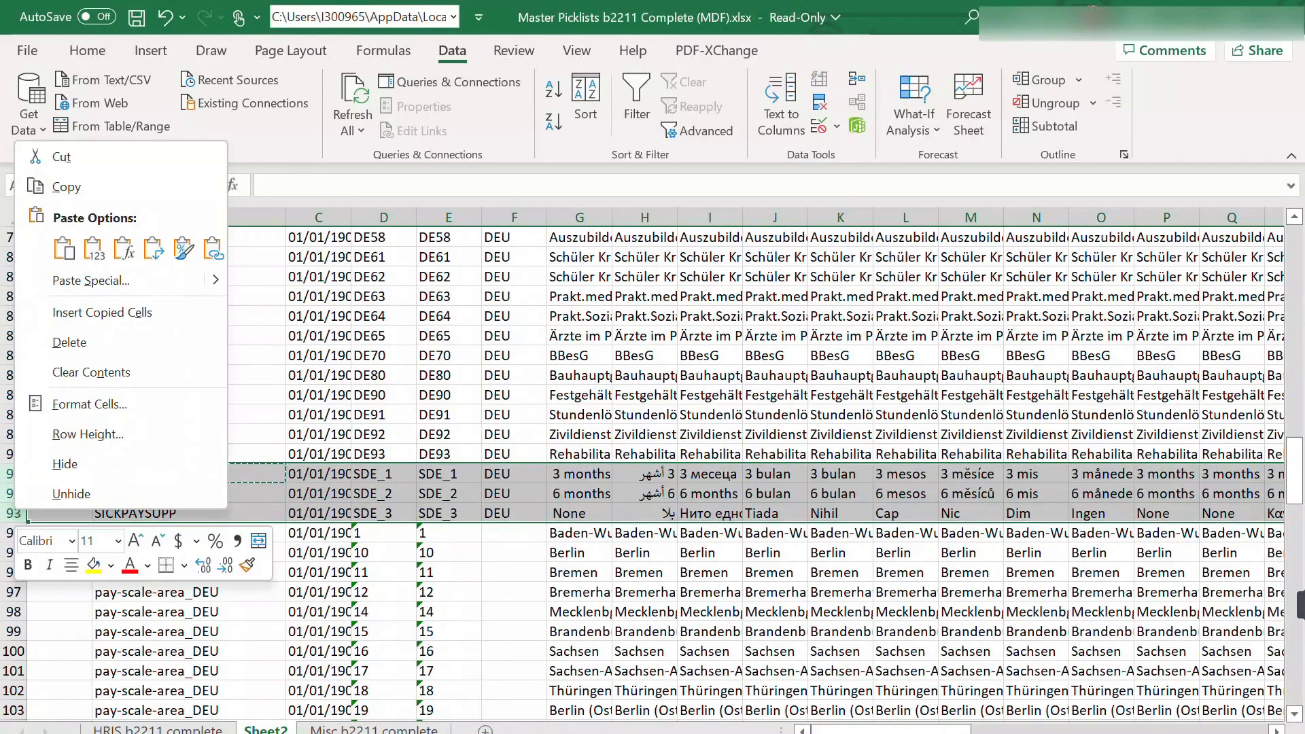
click(69, 341)
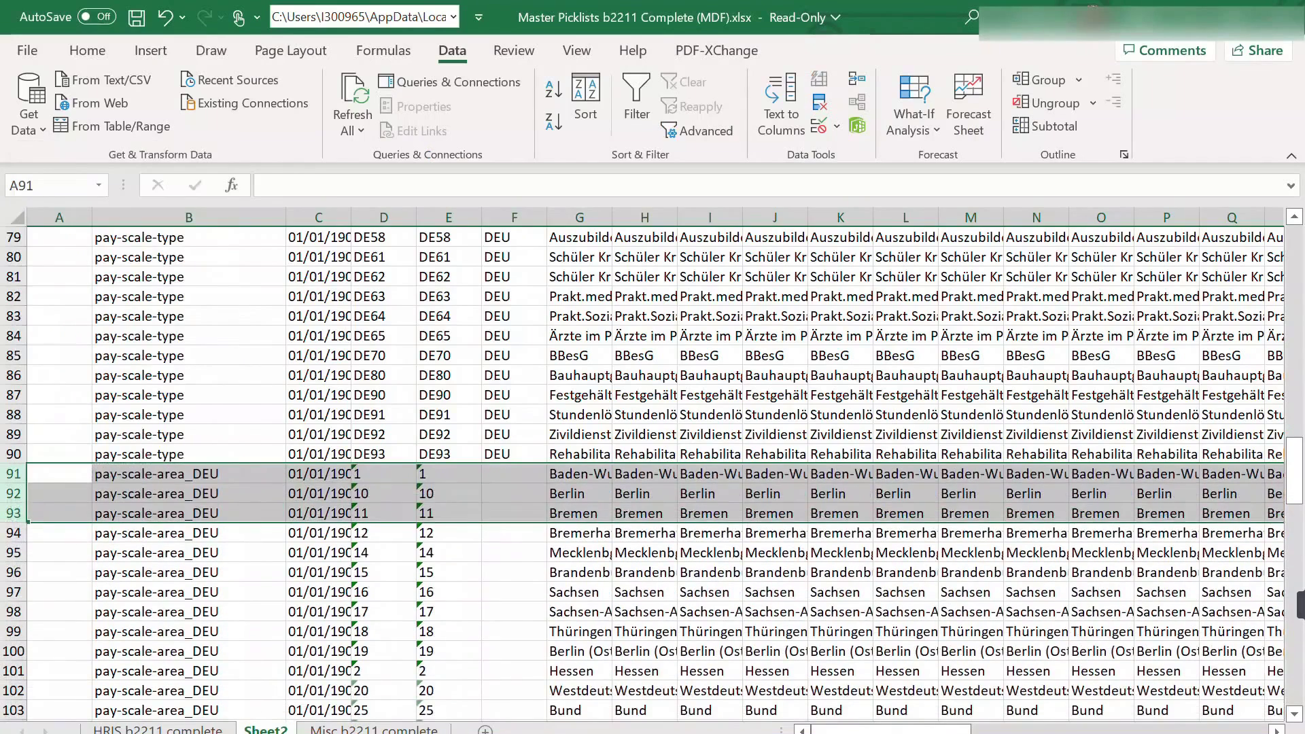
click(384, 592)
Switch to SAP SuccessFactors, search the actions for "import and ex" and open Import and Export Data
key(alt+Tab)
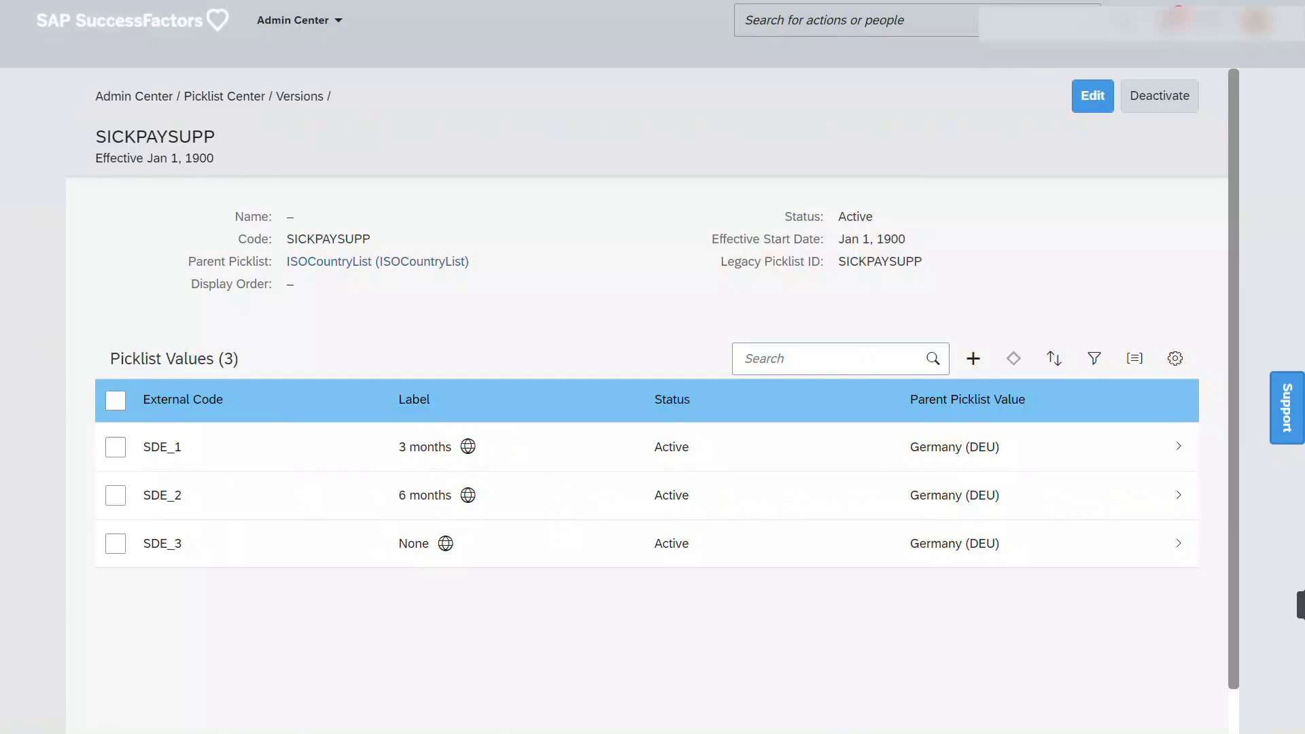
click(856, 21)
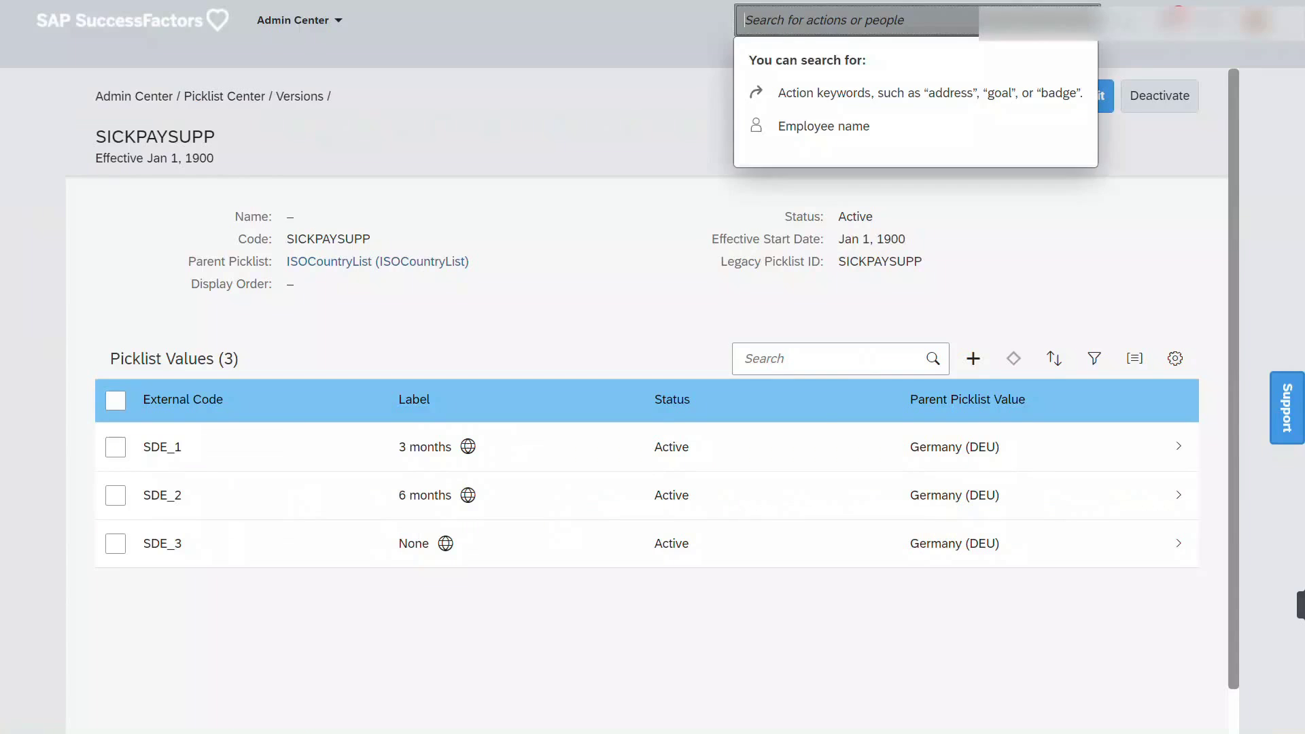
text(import and )
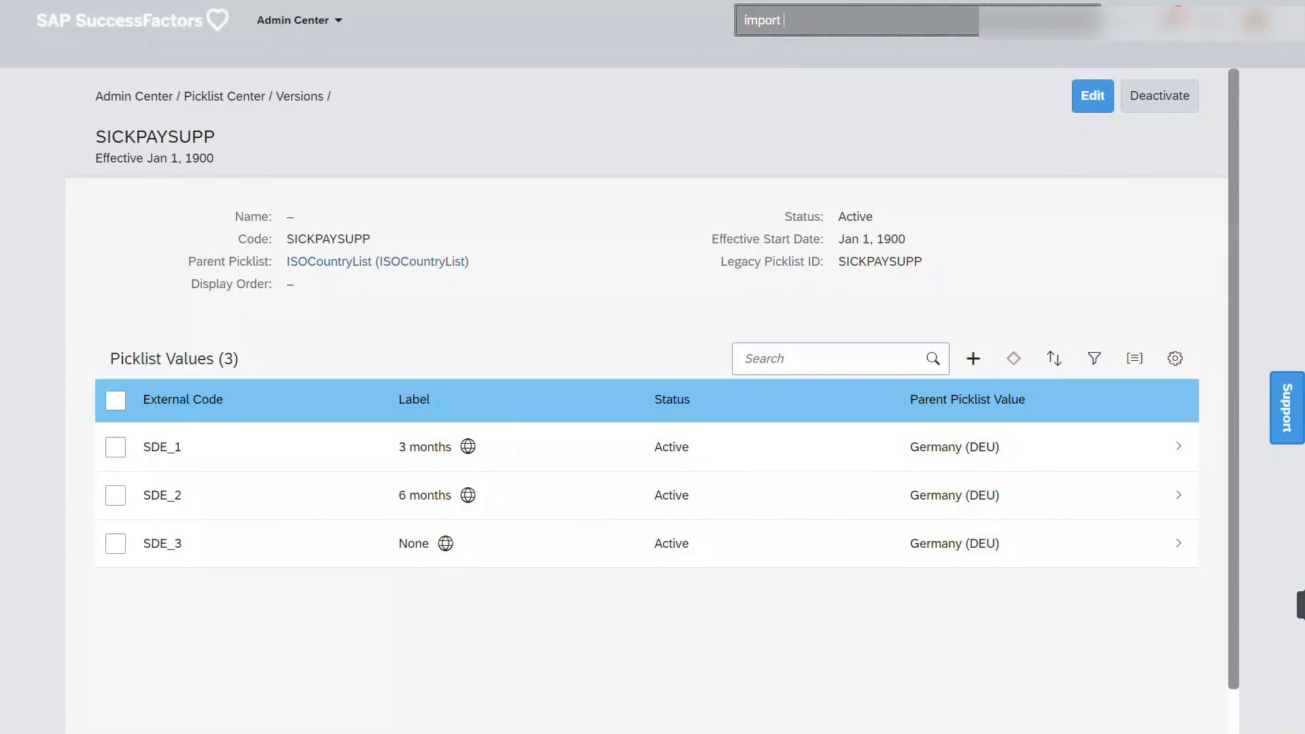
text(ex)
click(820, 86)
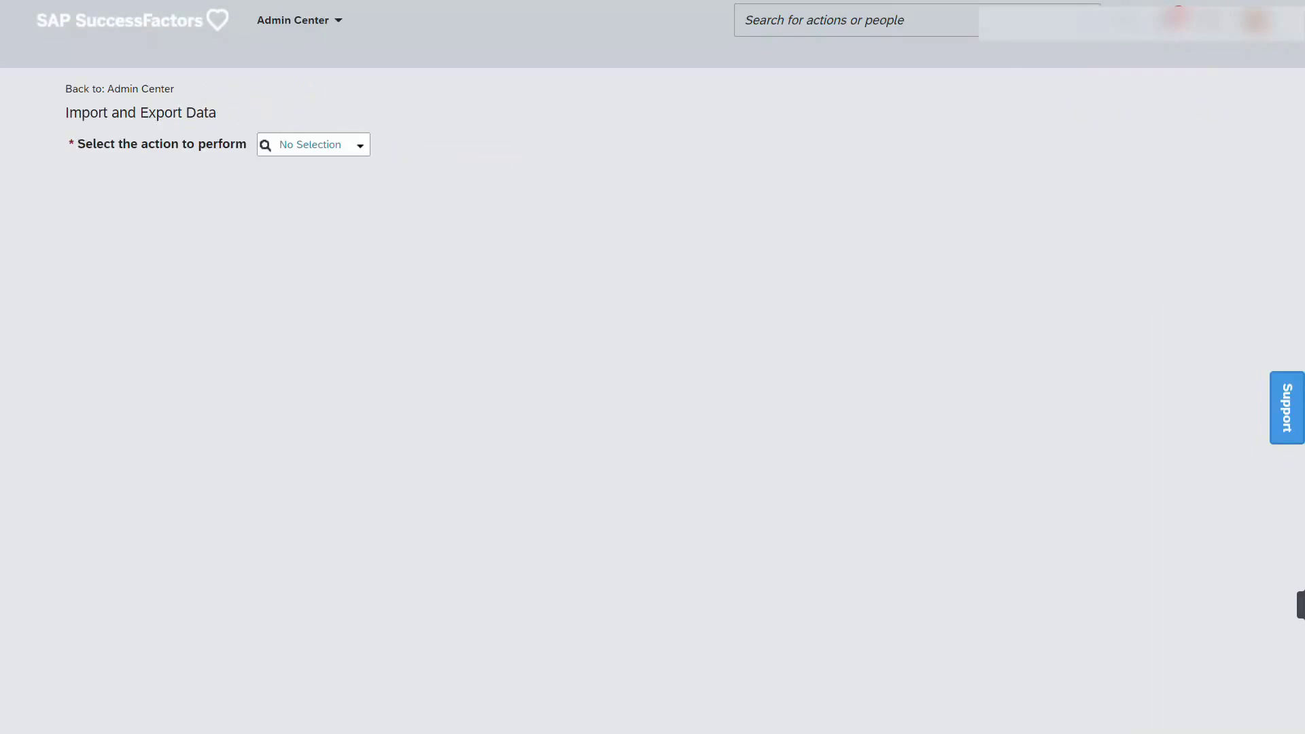
Download the import template for the Picklist generic object with Include dependencies set to No
click(360, 145)
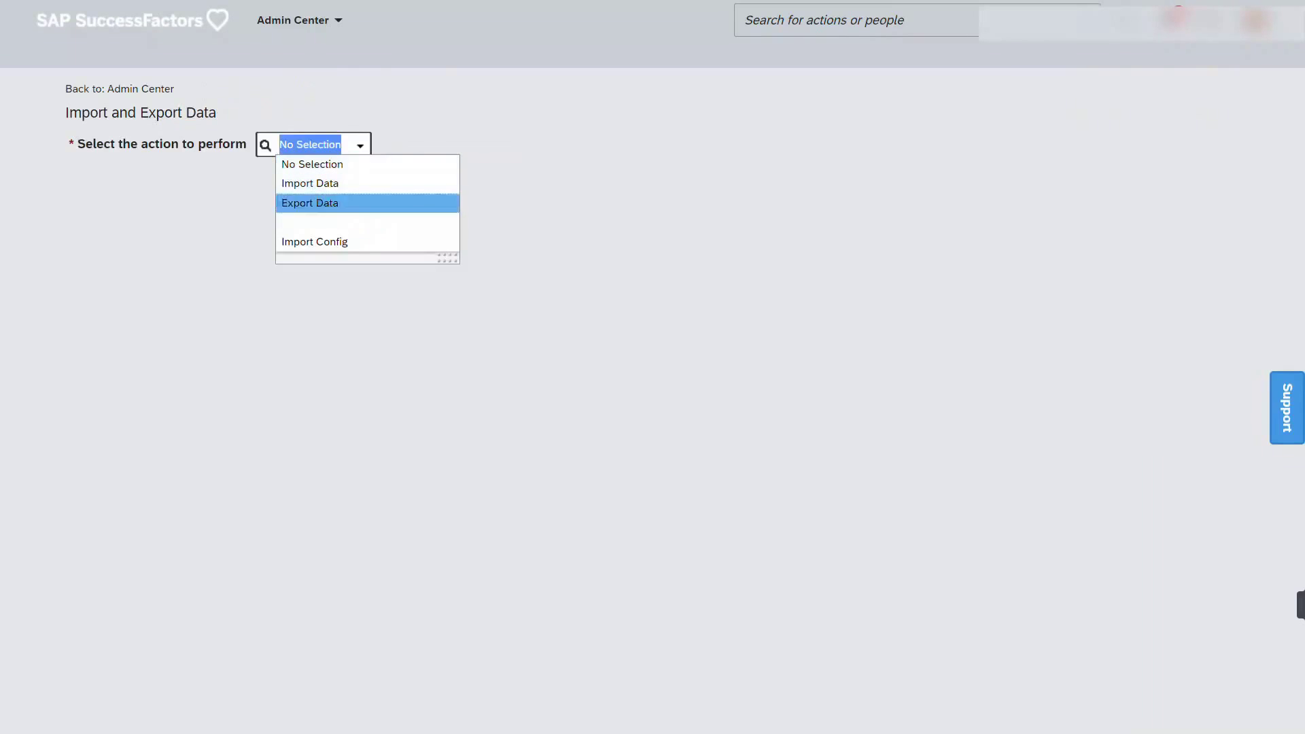
click(371, 222)
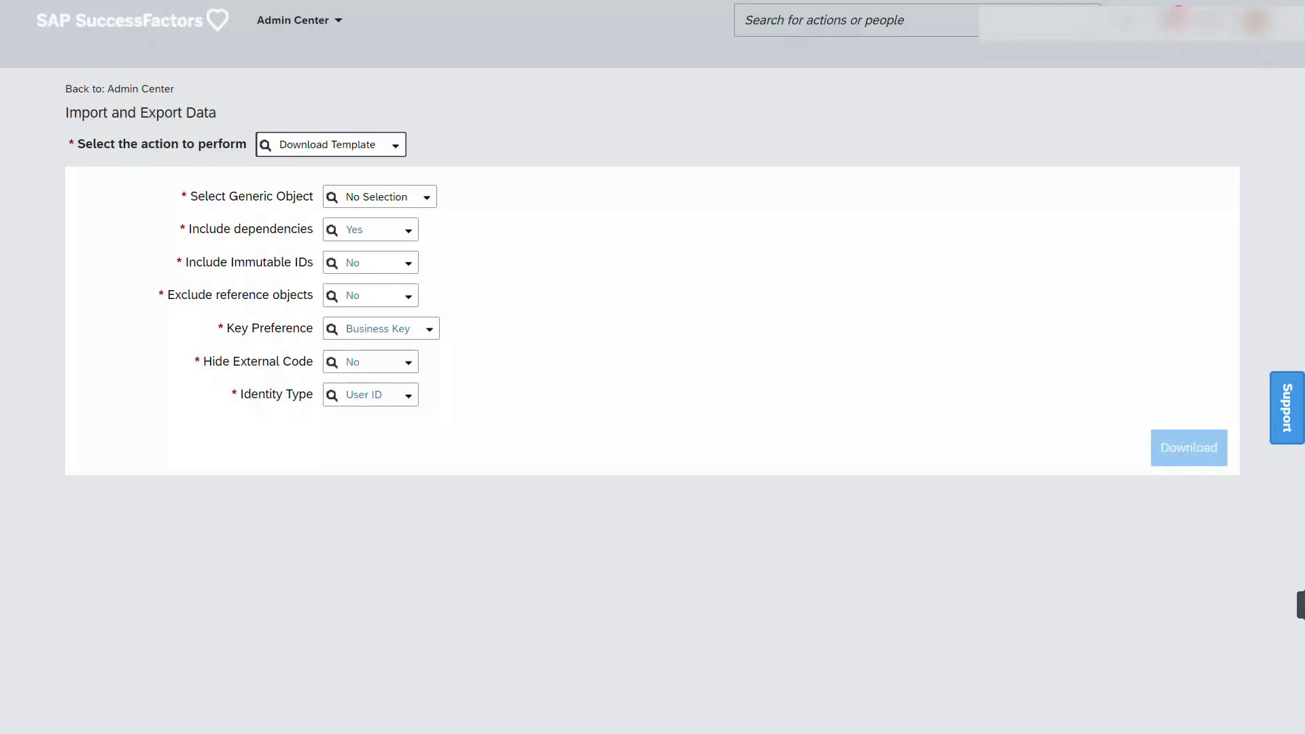
click(378, 197)
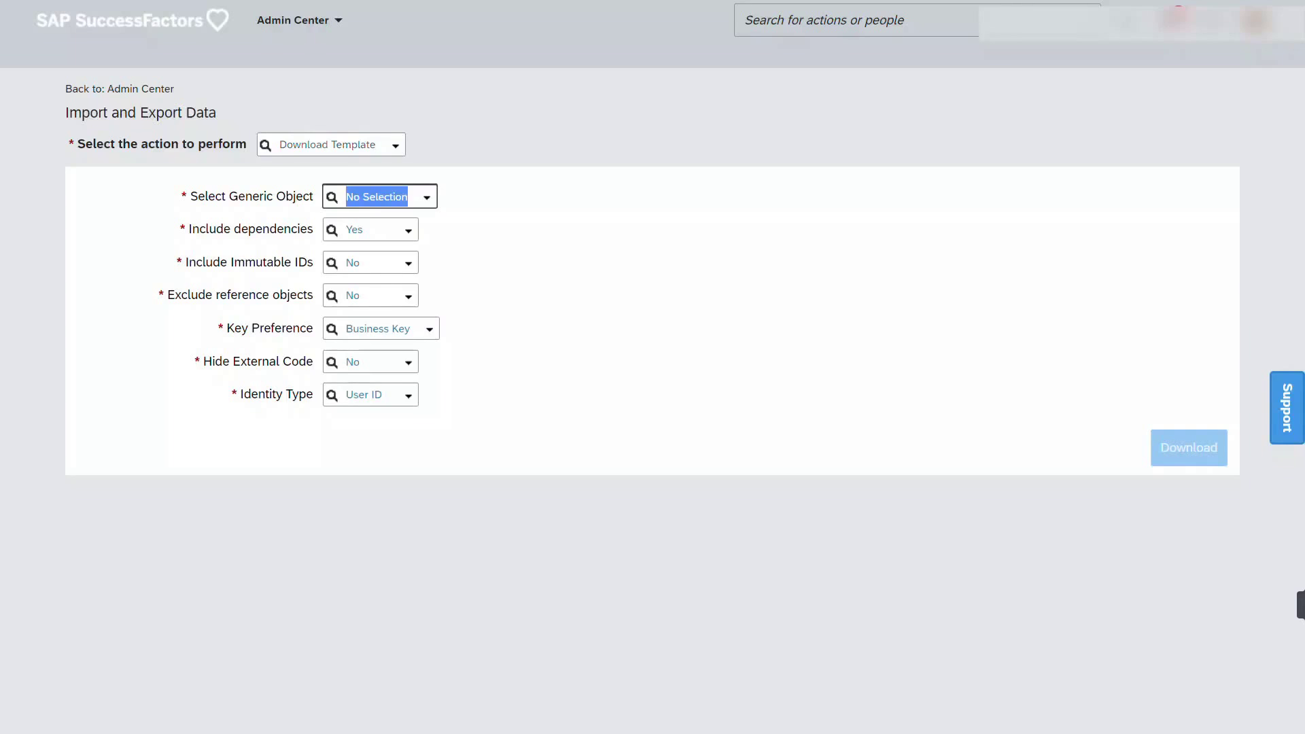
text(picklis)
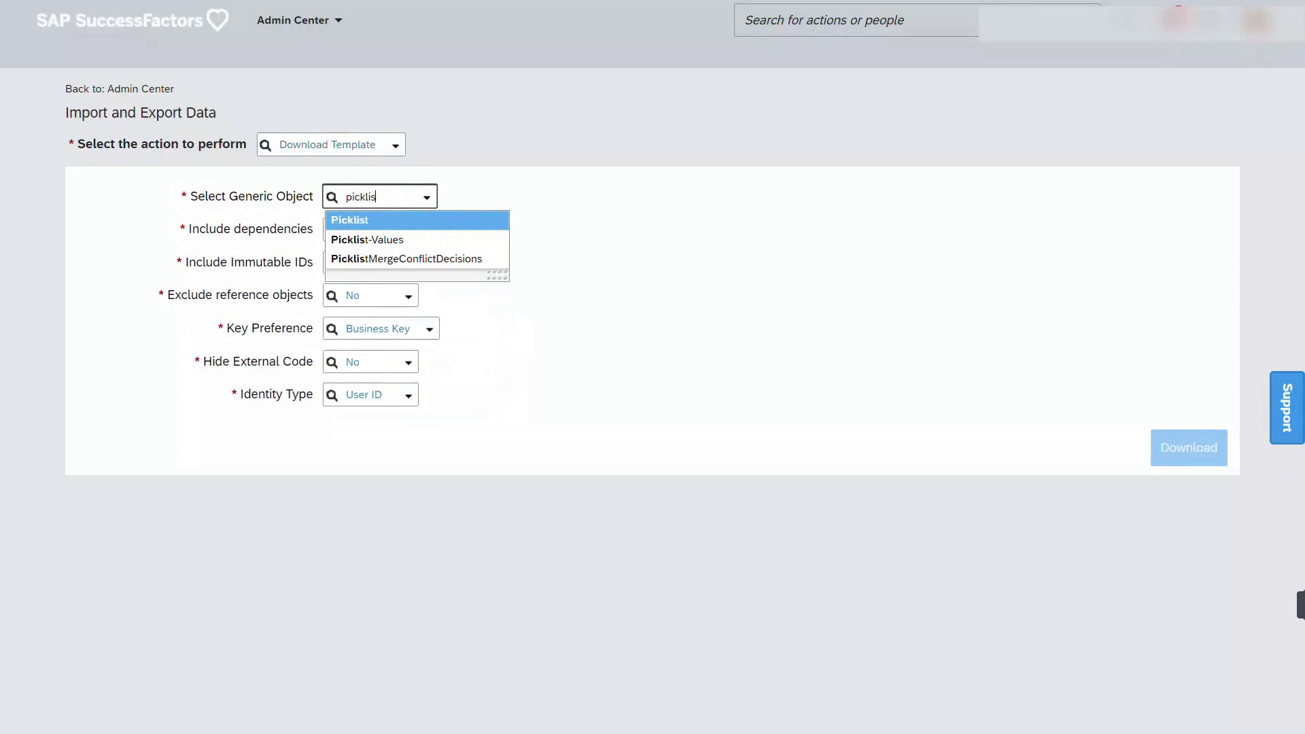
key(Return)
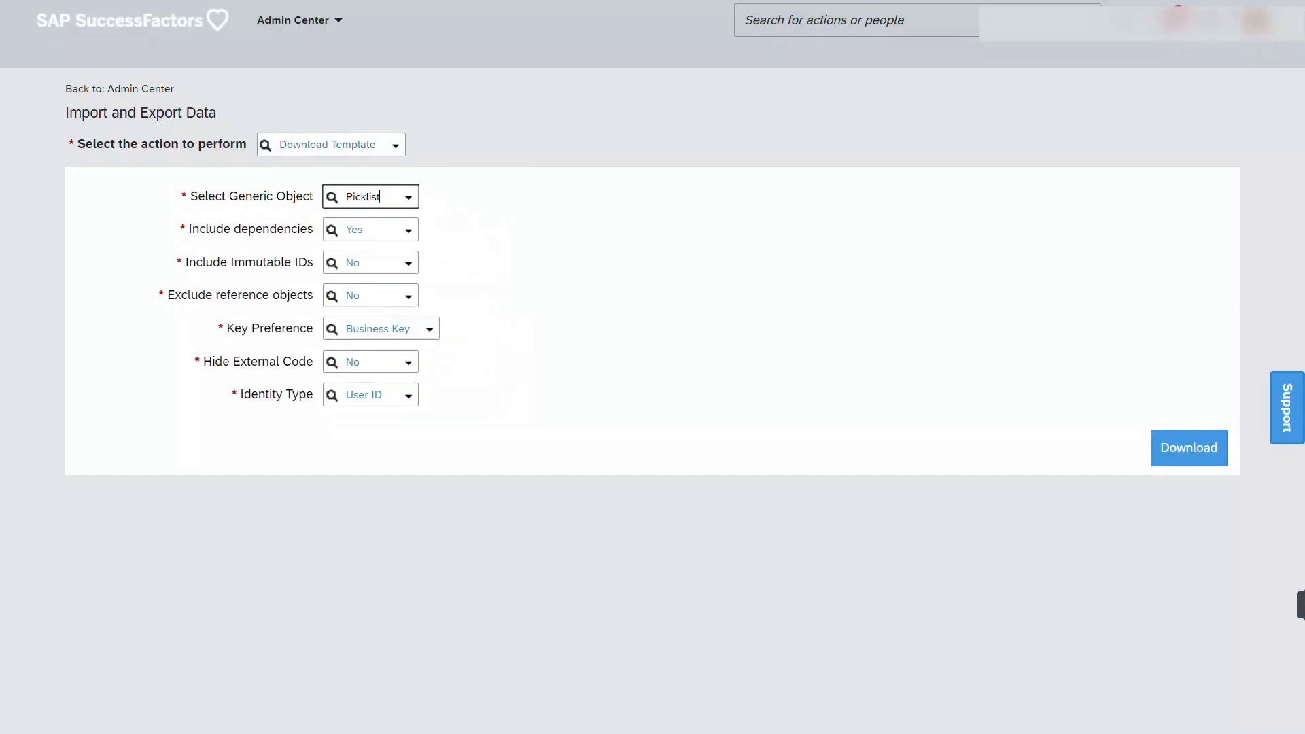
click(408, 231)
click(380, 267)
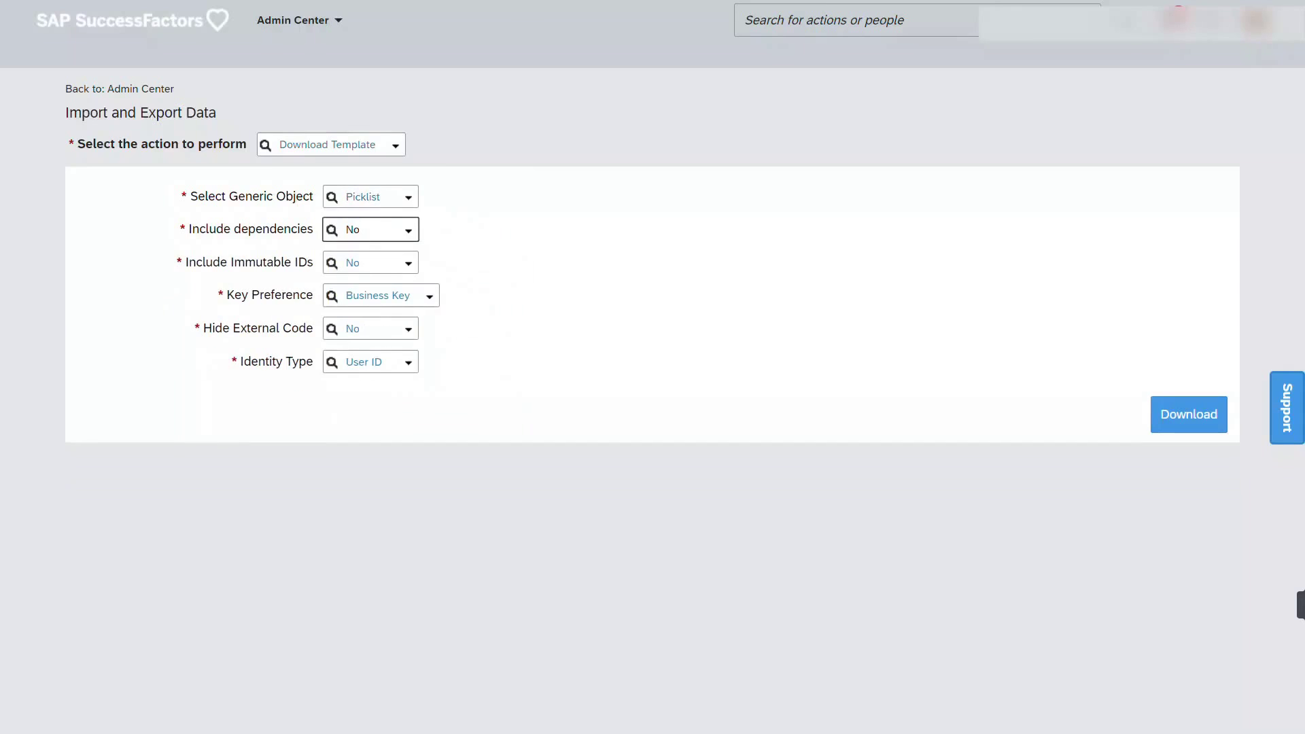
click(1189, 415)
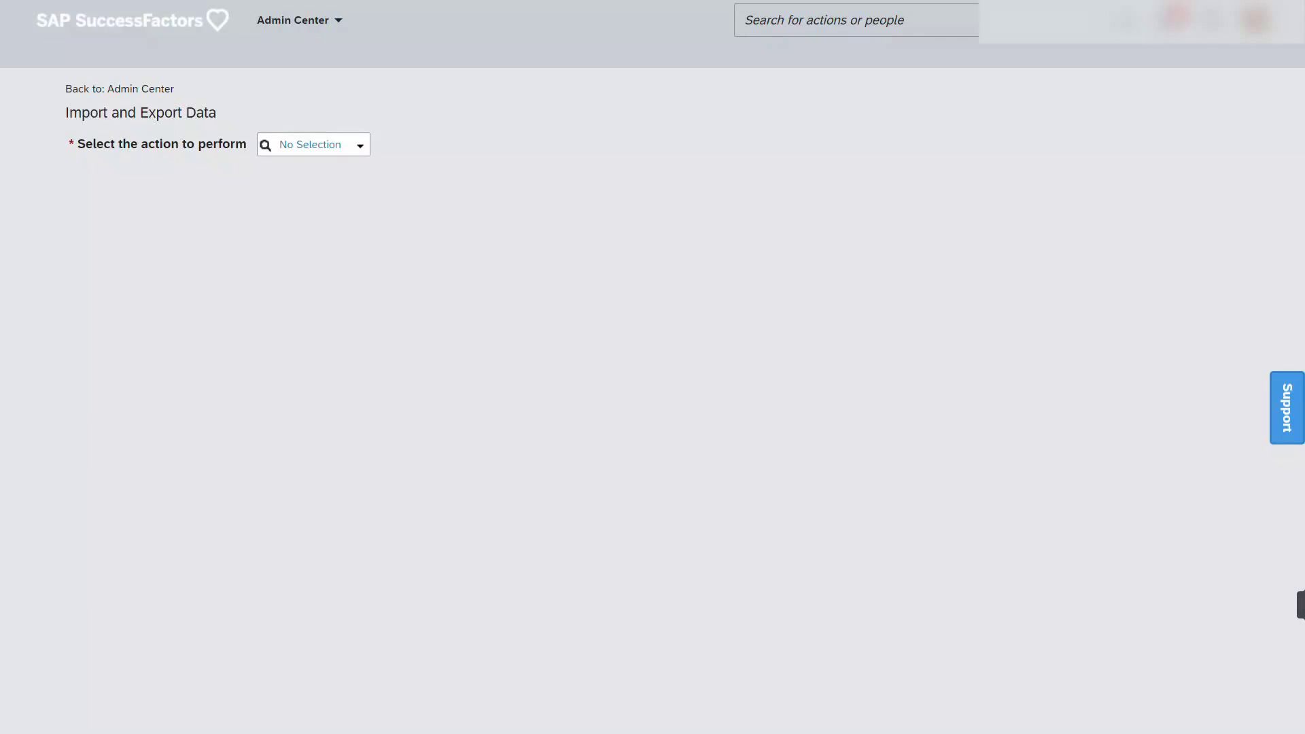
Start a CSV data import with Picklist as the generic object
click(361, 145)
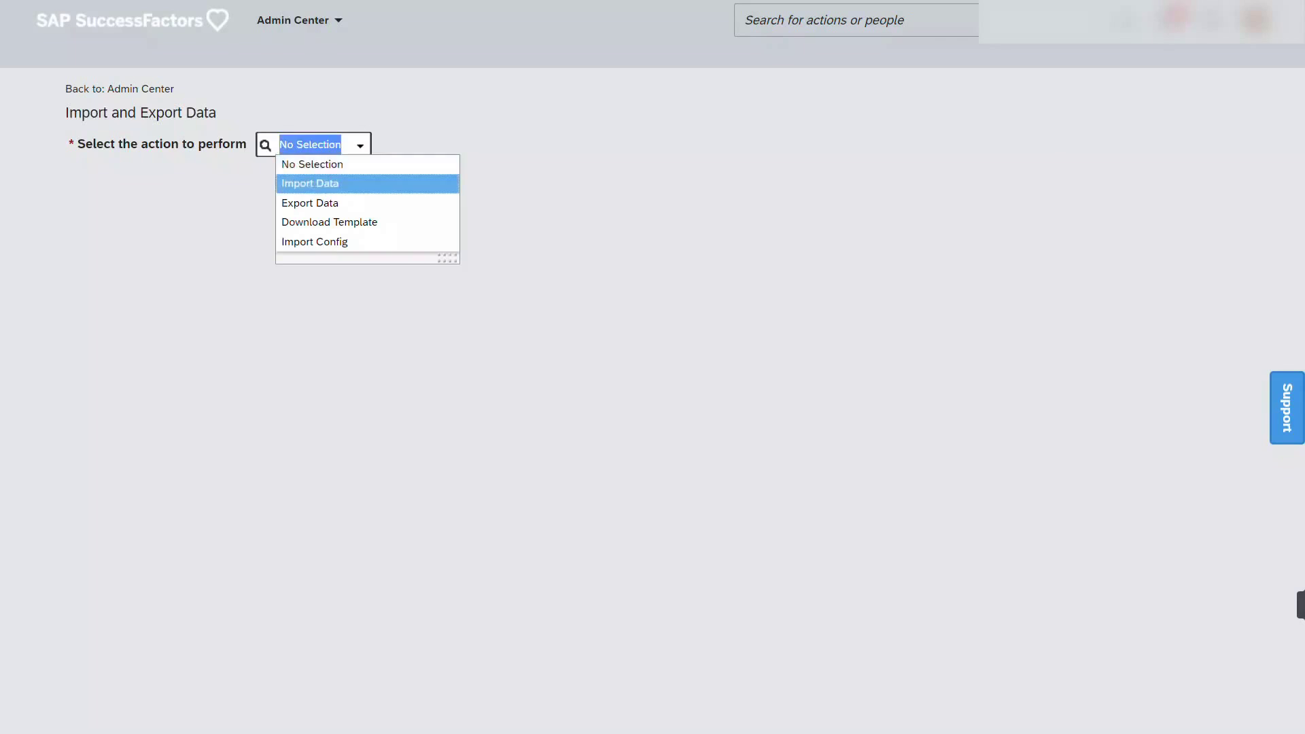
click(310, 184)
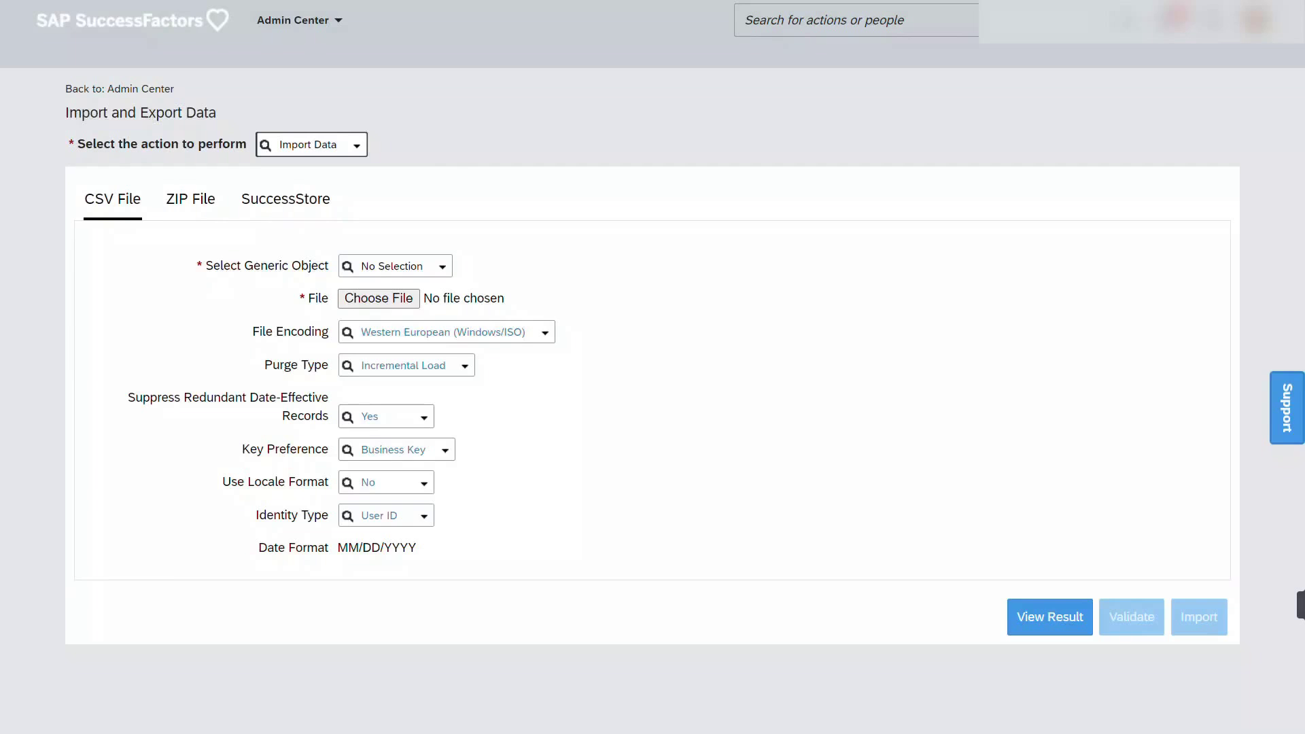
click(405, 266)
text(picklis)
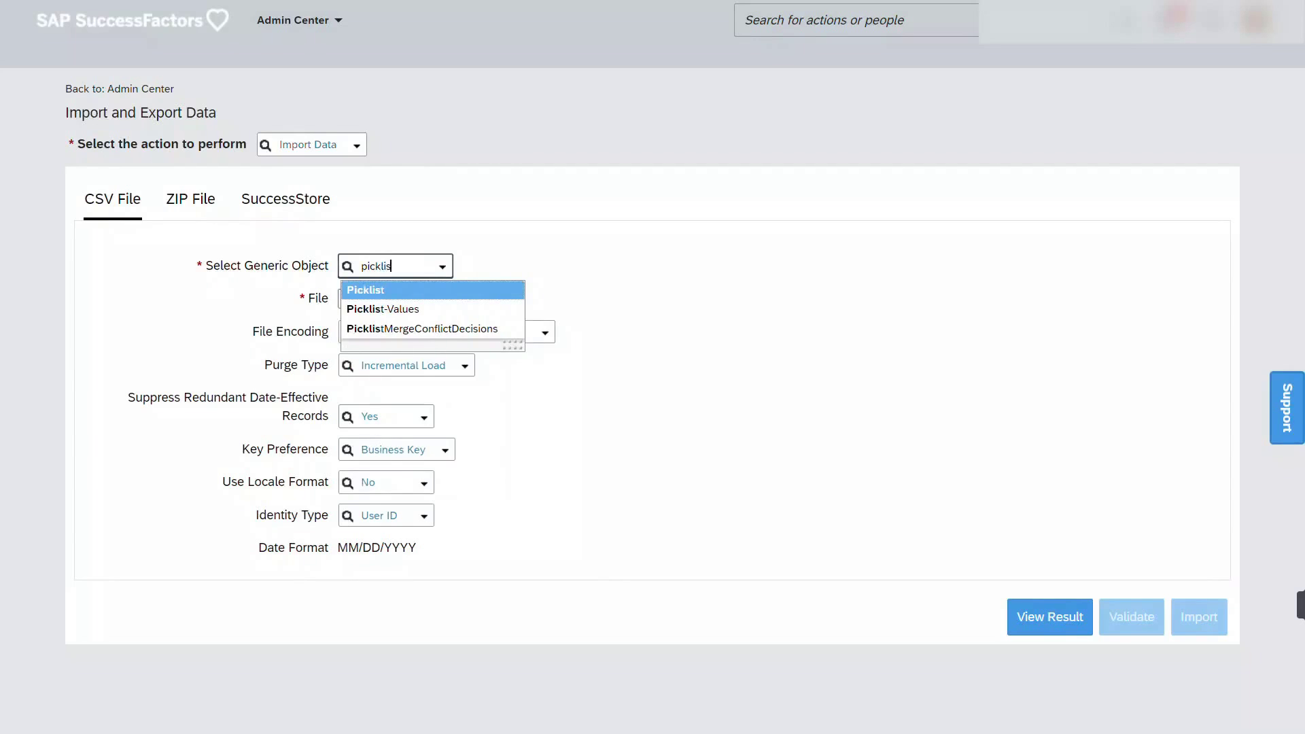
key(Return)
Attach Picklist_SFEDU027008.csv, set the file encoding to Unicode (UTF-8) and validate the import
click(379, 300)
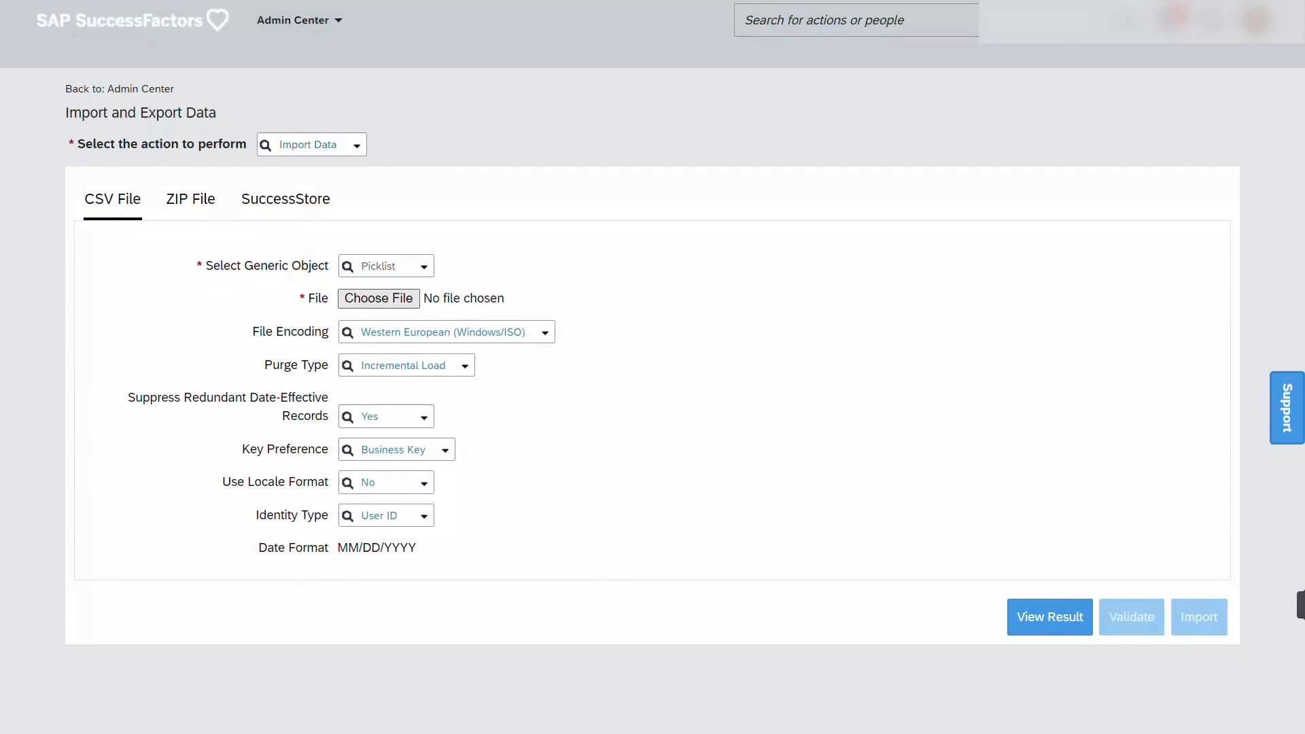
double_click(287, 186)
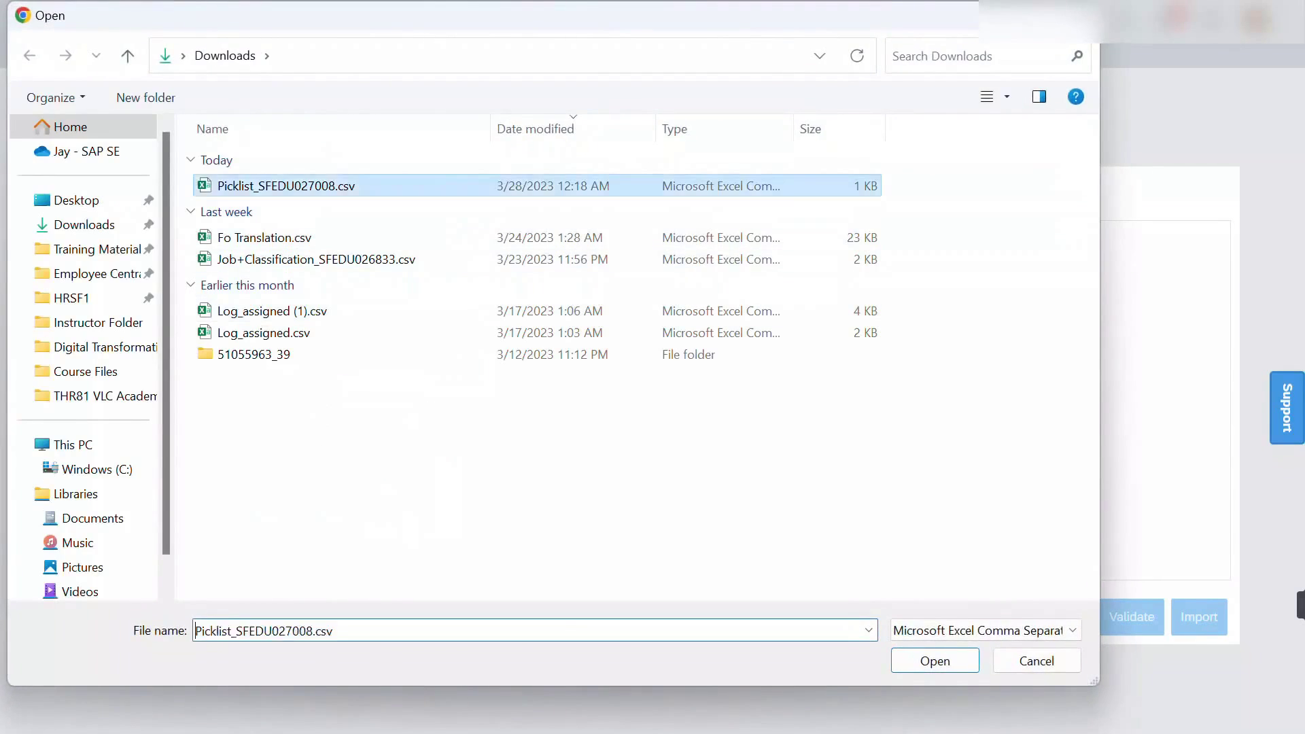
click(545, 332)
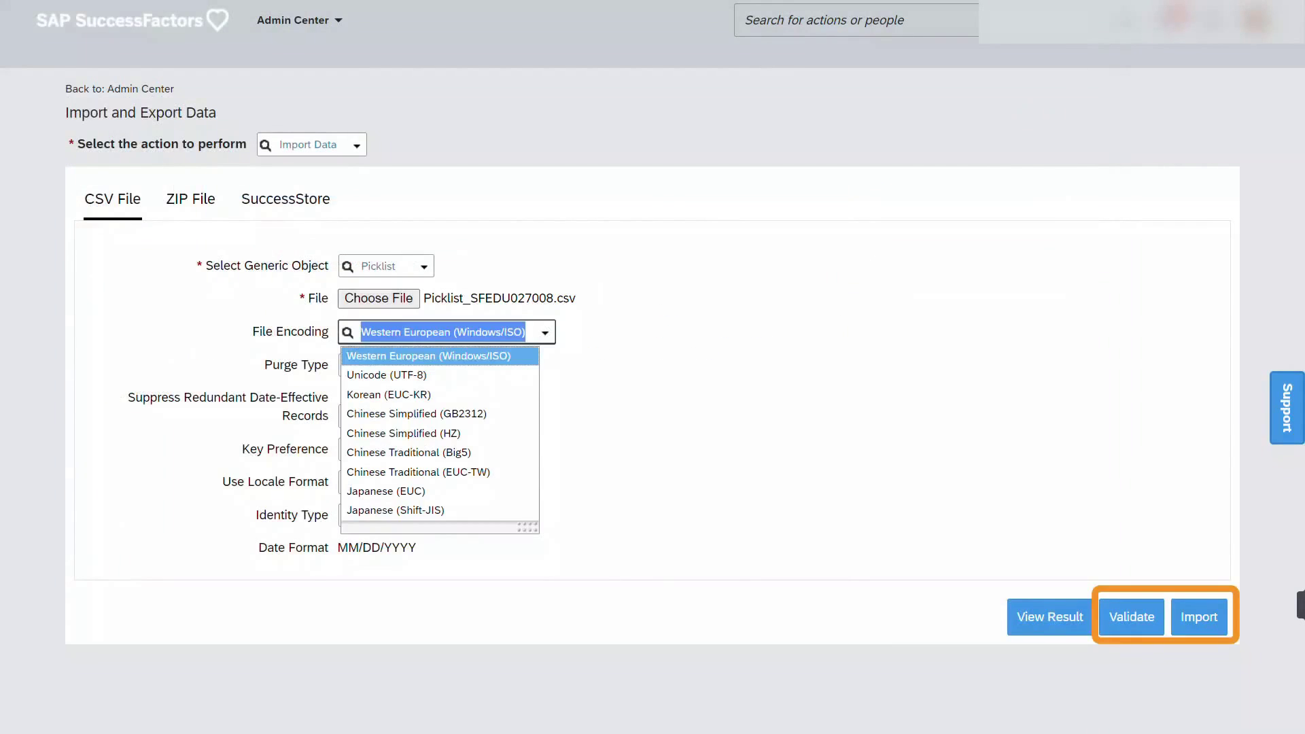
click(386, 375)
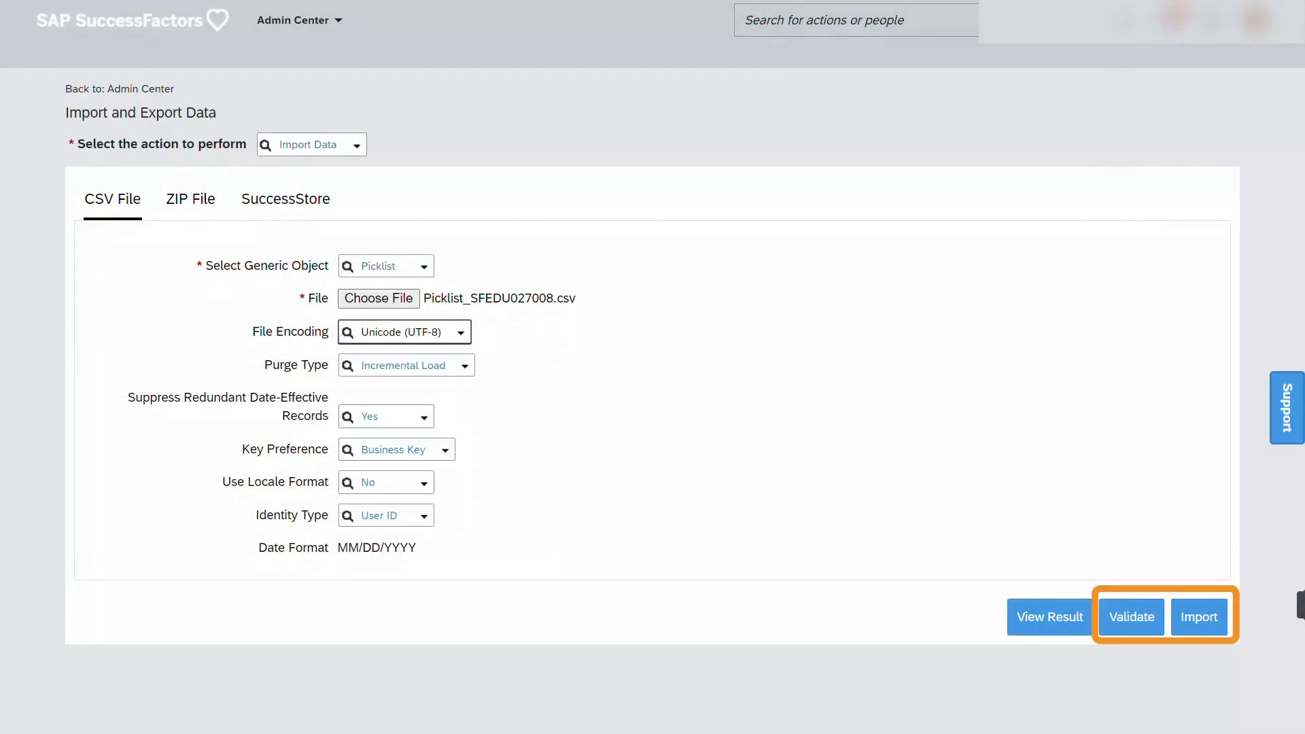
click(1131, 617)
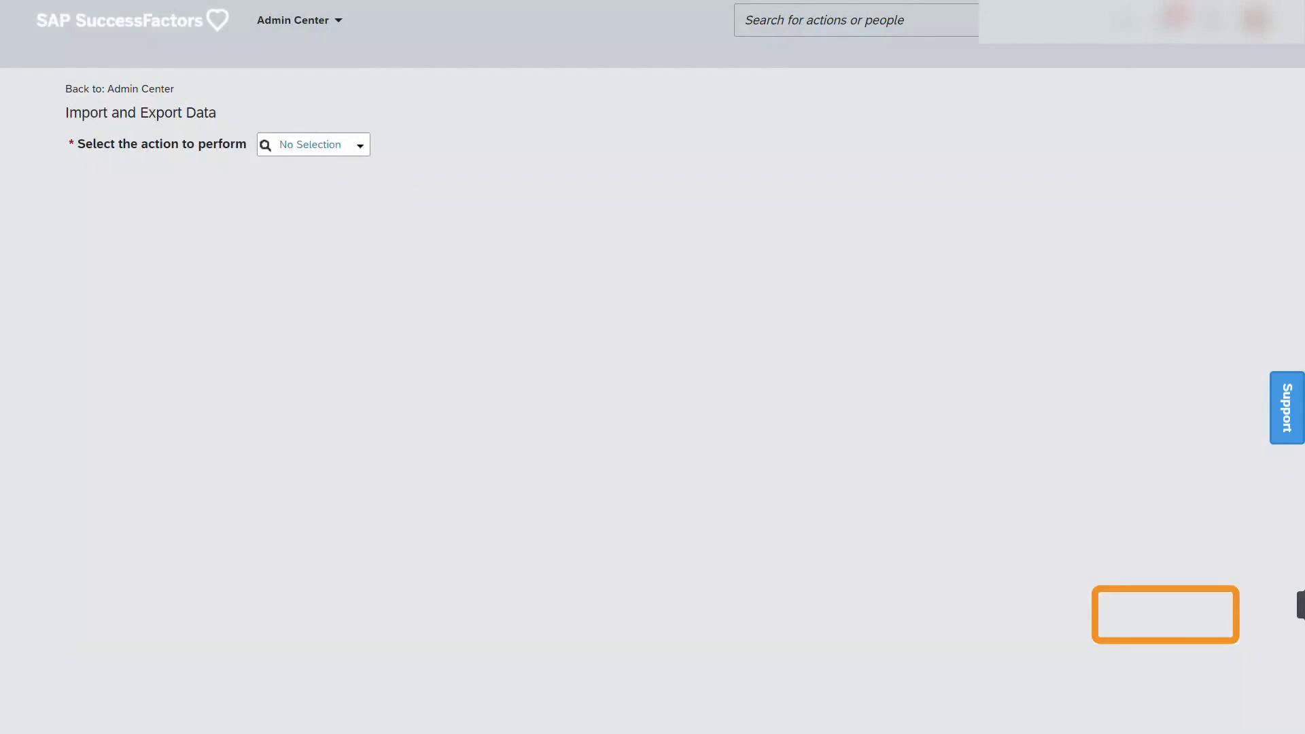
Set up an import template download for the Picklist-Values generic object with Include dependencies set to No
click(360, 146)
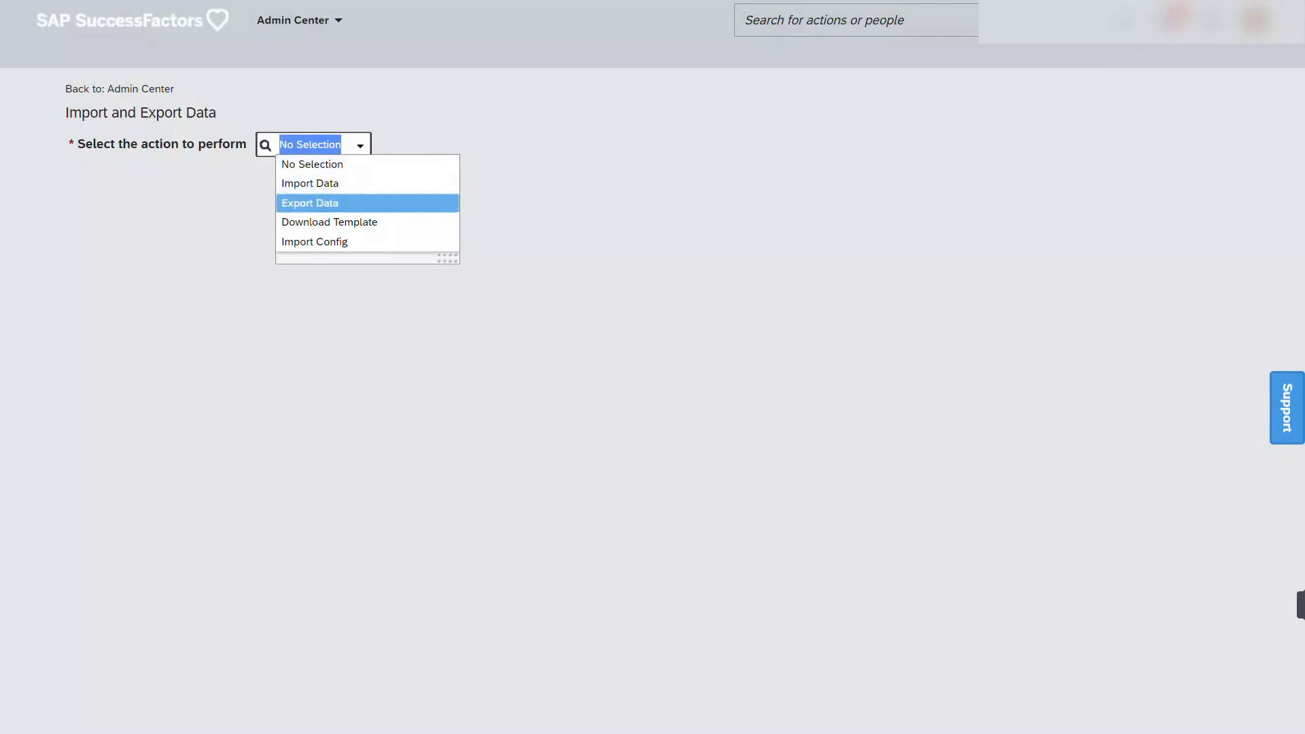
key(Down)
key(Return)
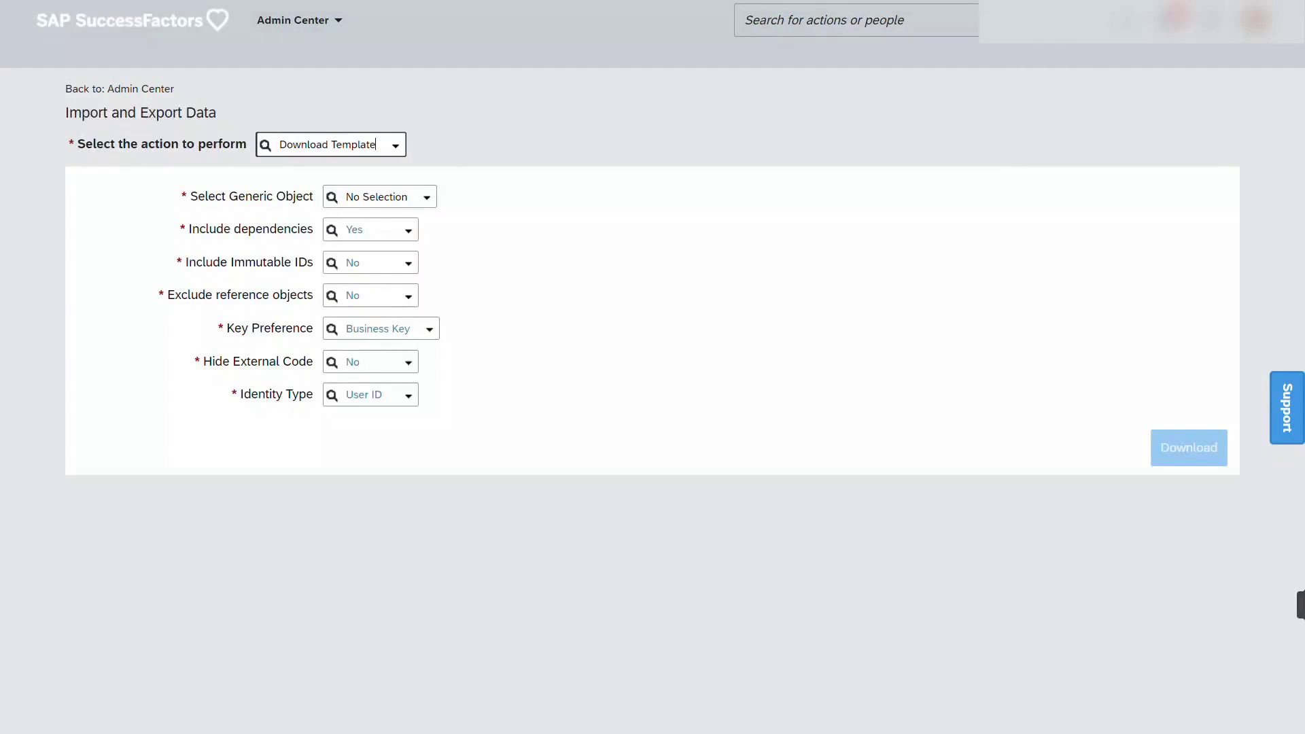
key(Tab)
text(pic)
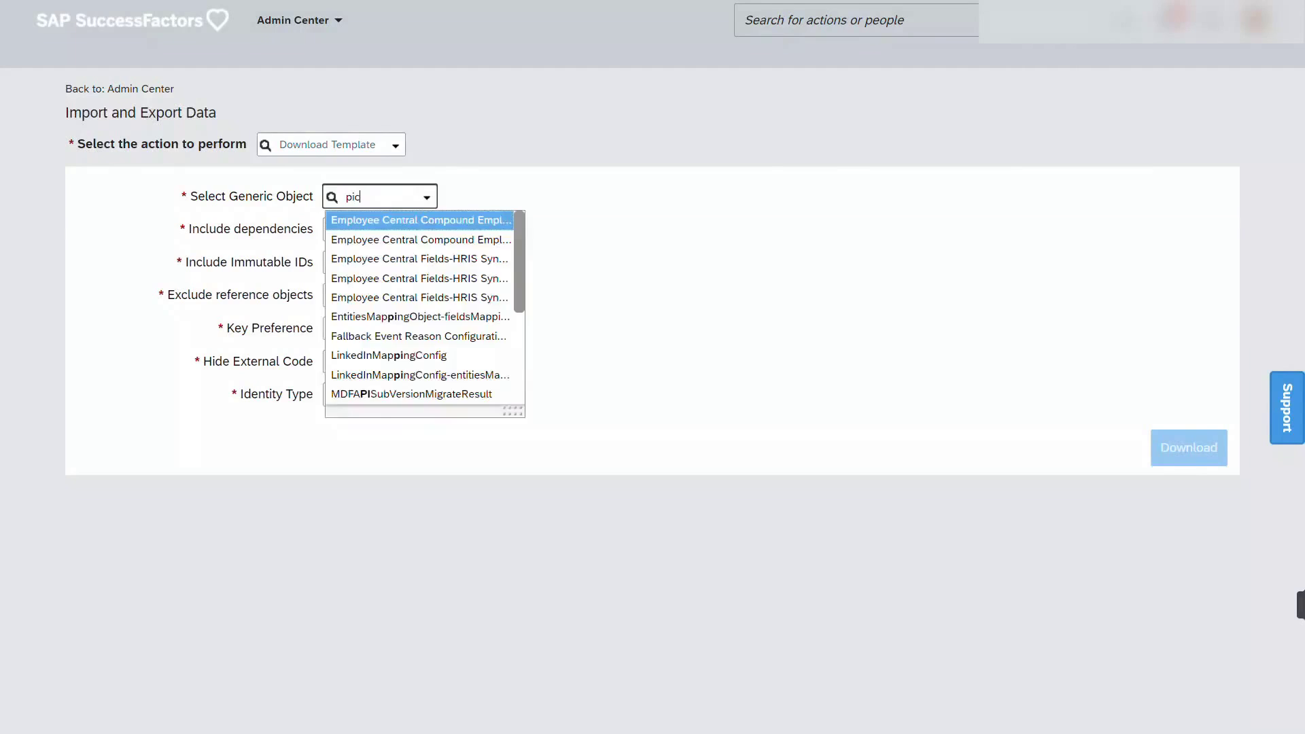
text(klist)
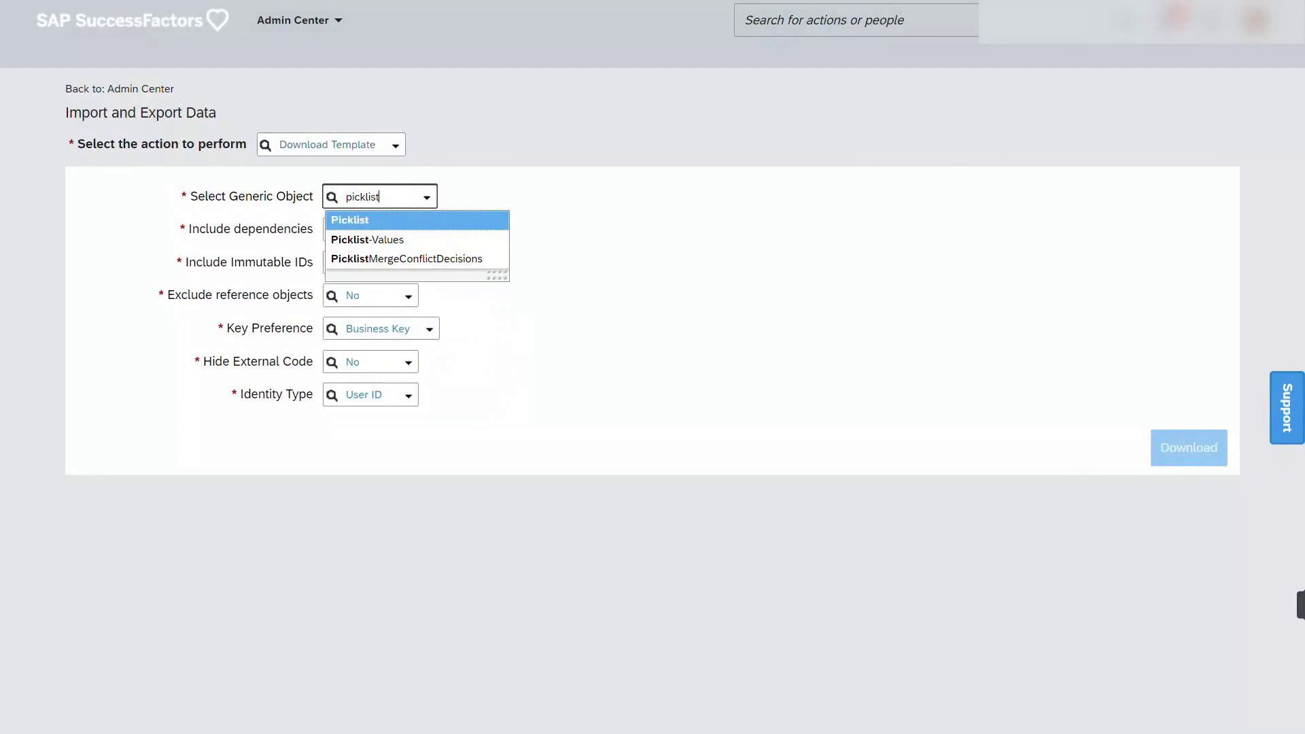
key(Down)
key(Return)
key(Tab)
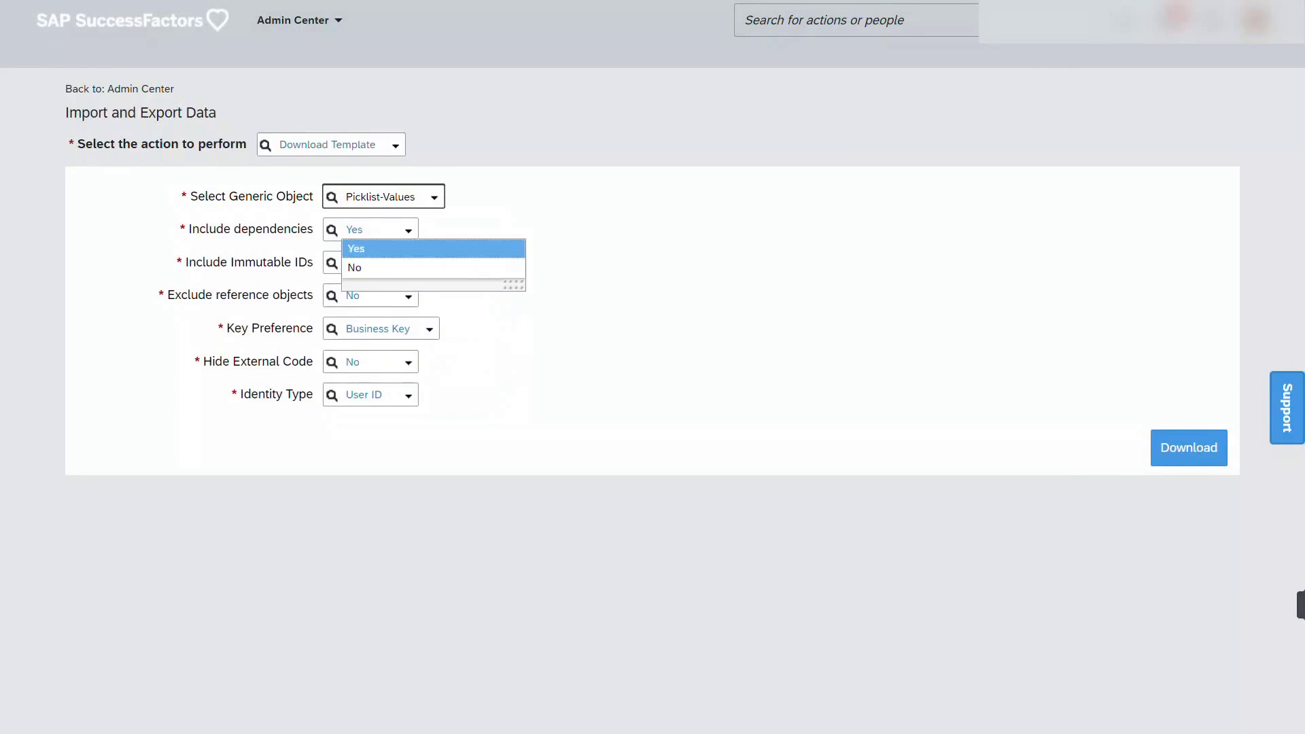
key(Down)
key(Return)
key(Tab)
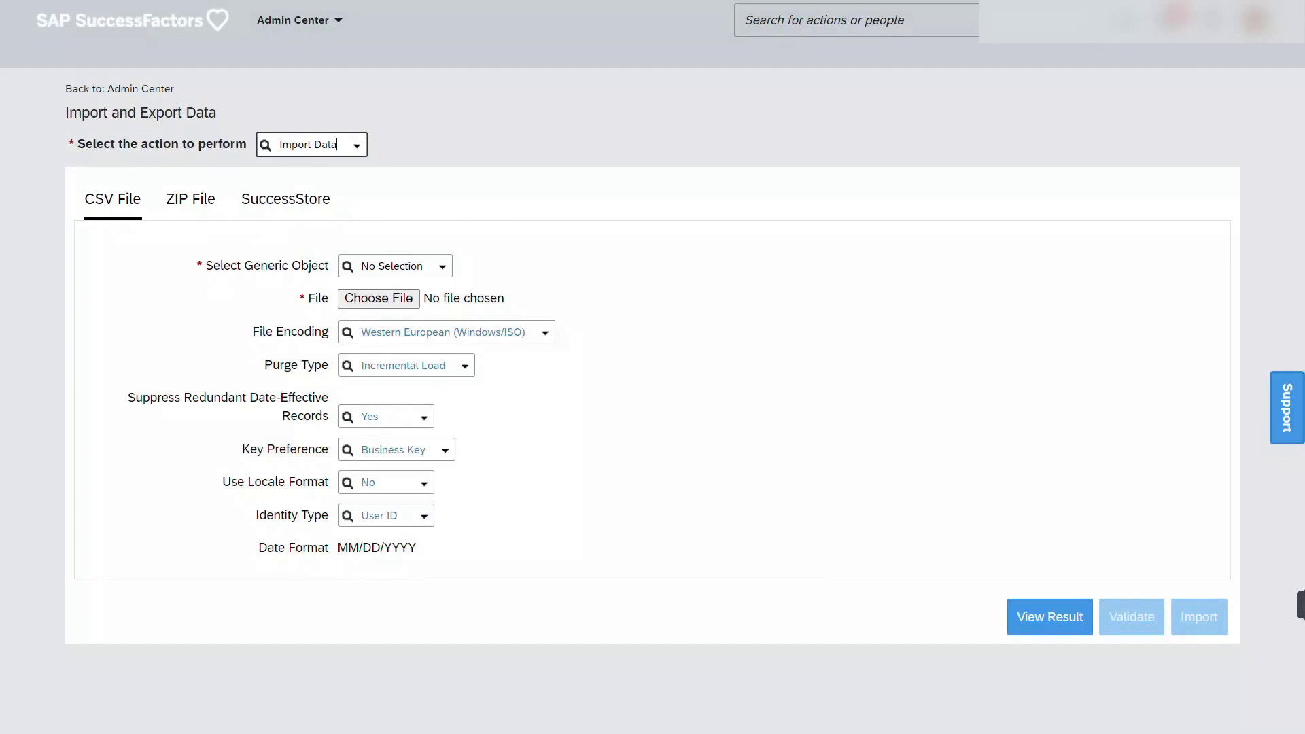
Select Picklist-Values as the generic object for the CSV data import
click(443, 267)
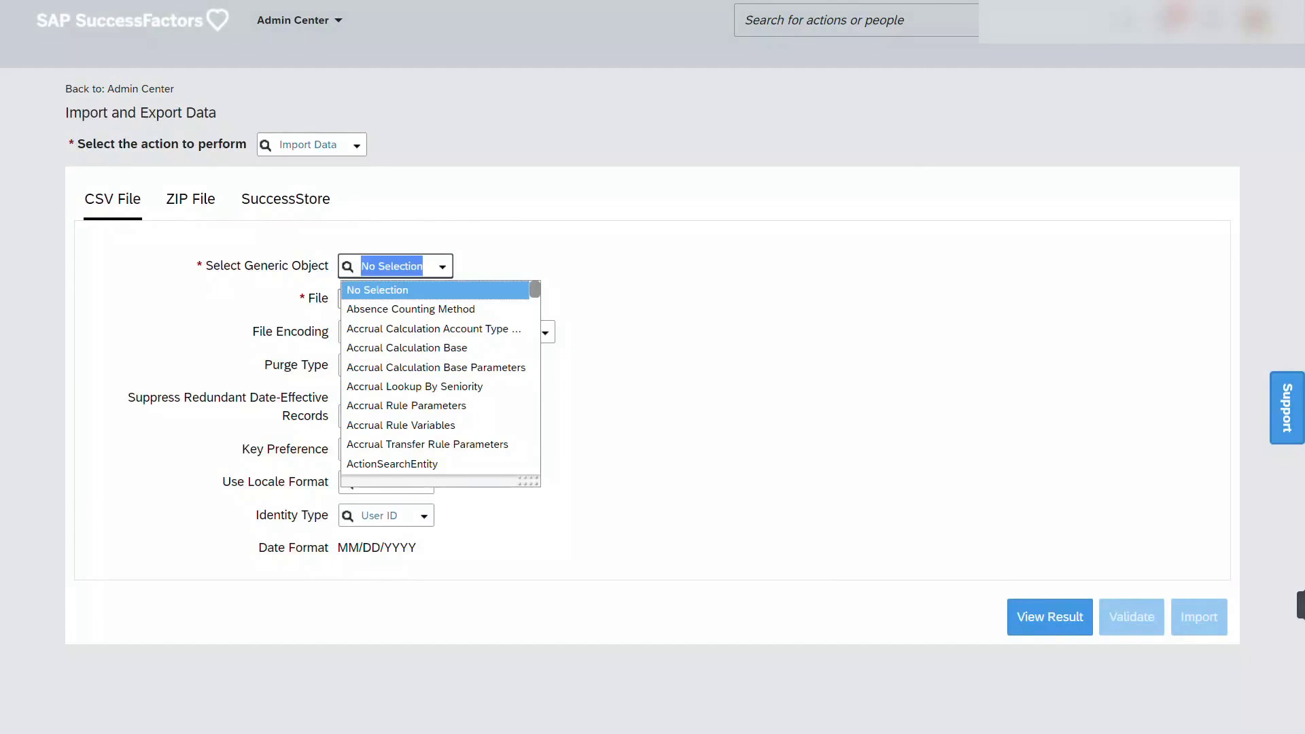
text(pickl)
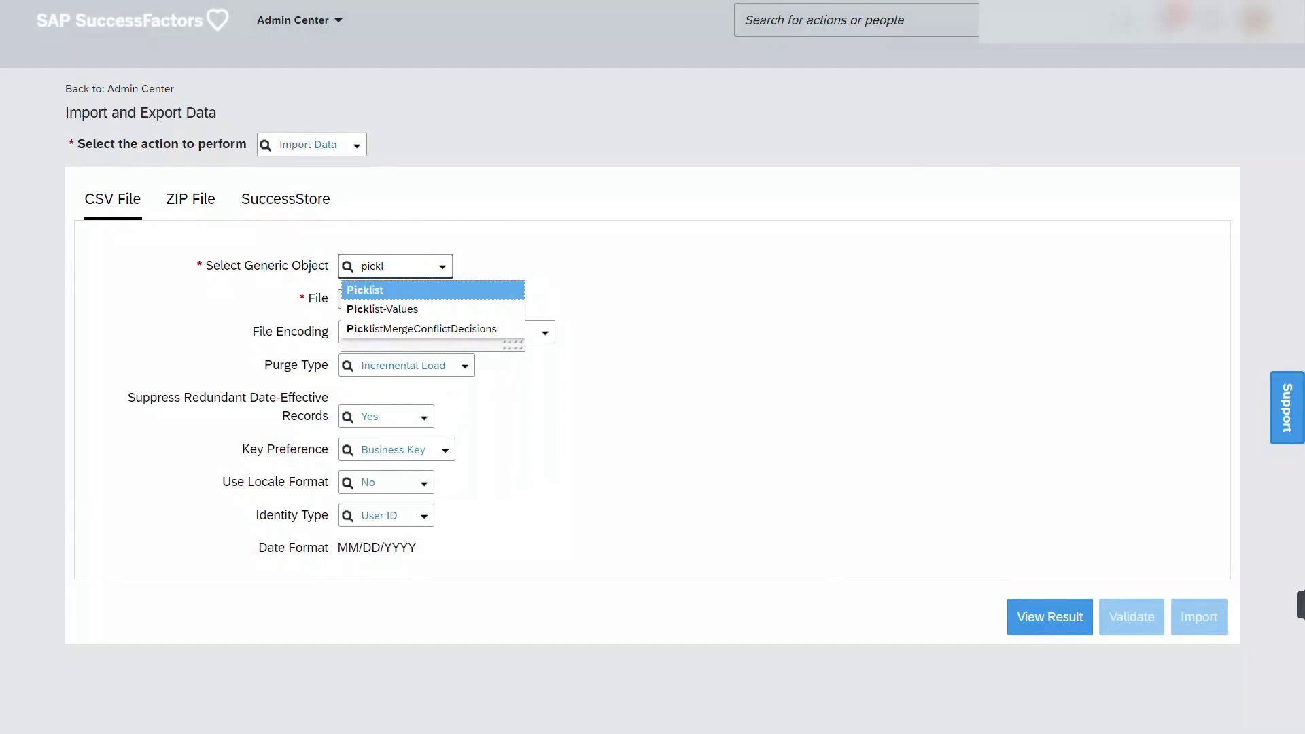
key(Down)
key(Return)
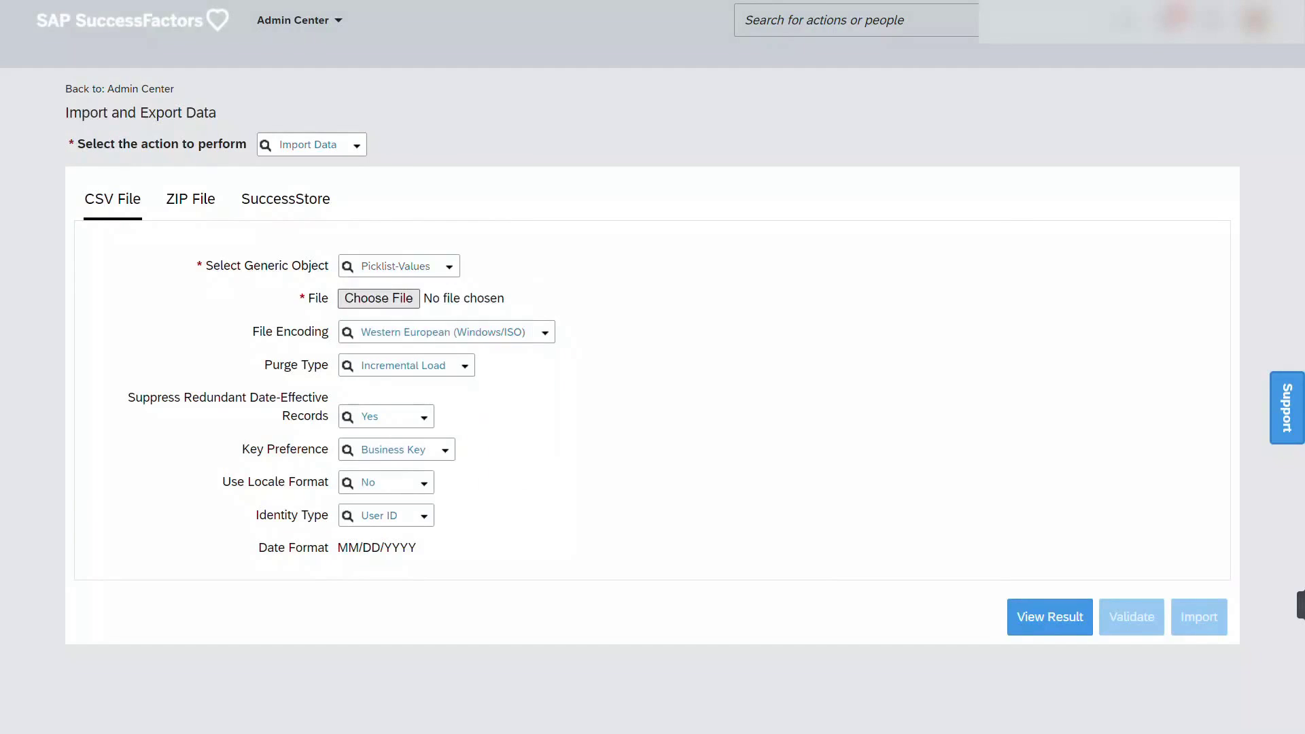
Attach Picklist-Values_SFEDU027008.csv to the import and set the file encoding to Unicode (UTF-8)
click(379, 299)
double_click(347, 191)
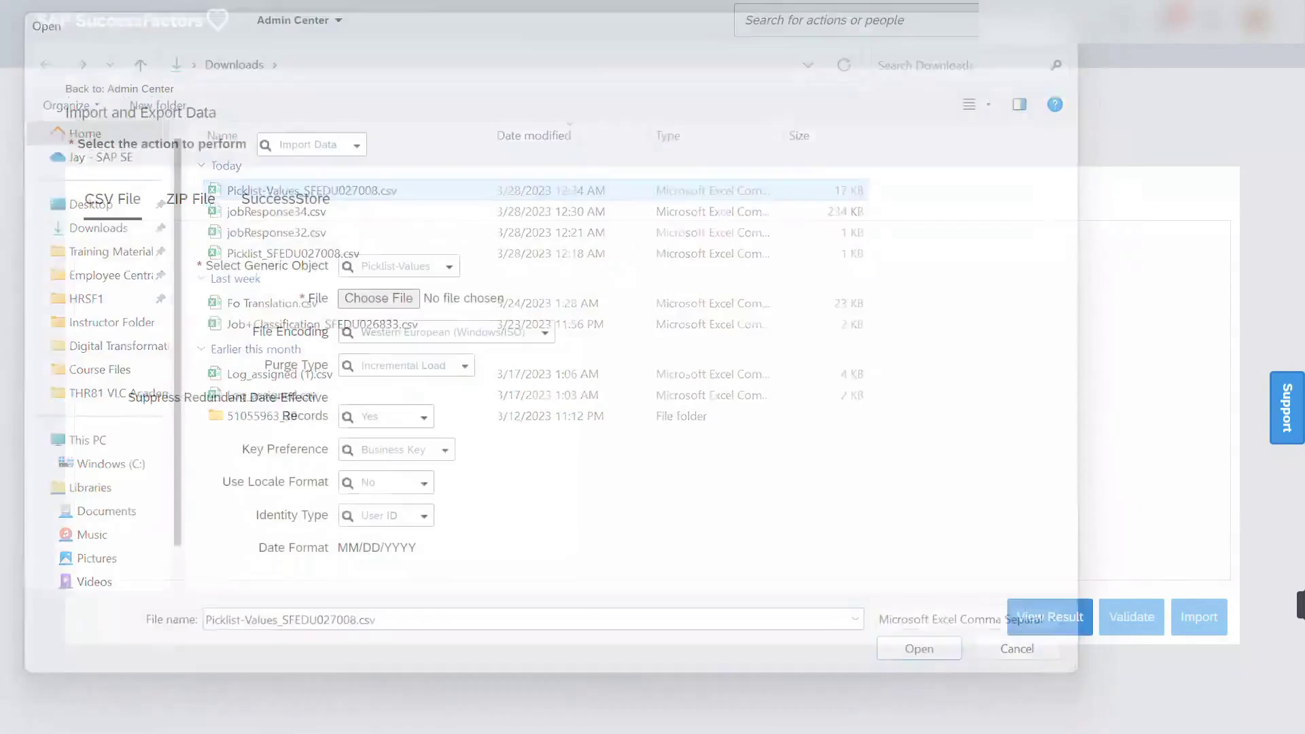
click(545, 332)
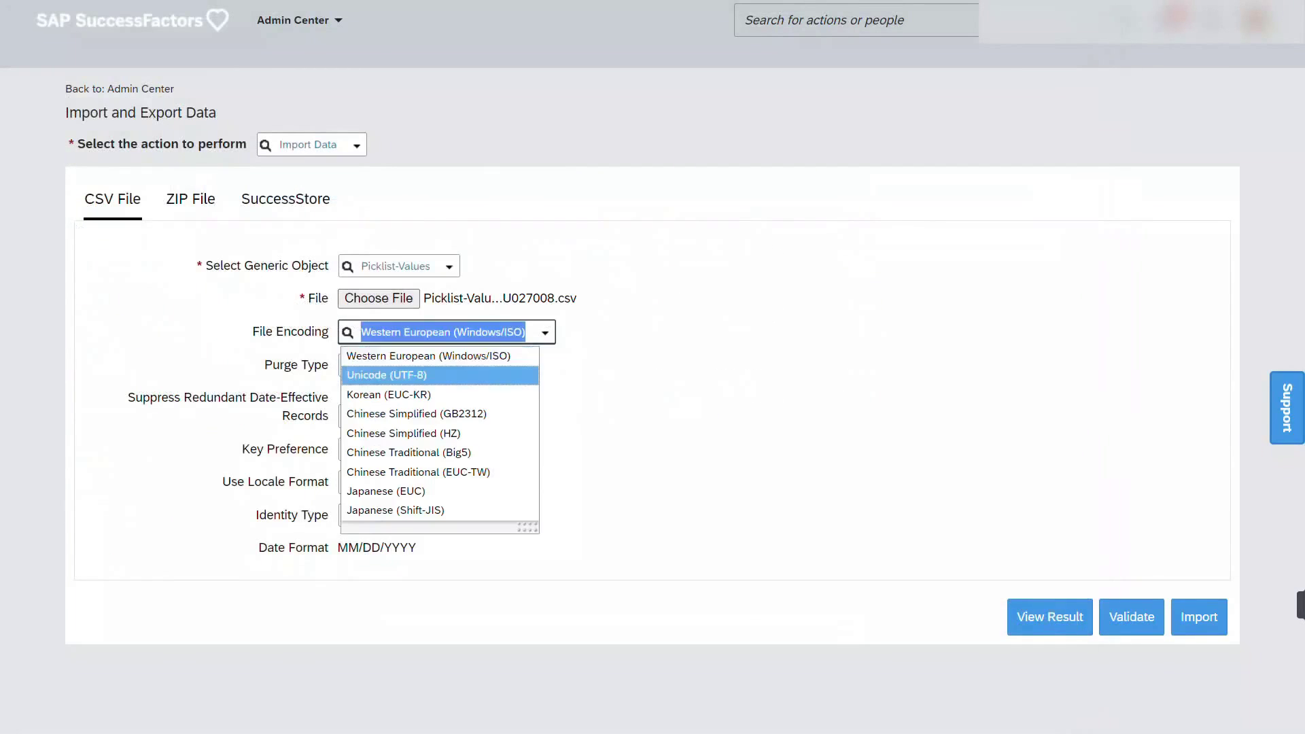
click(387, 375)
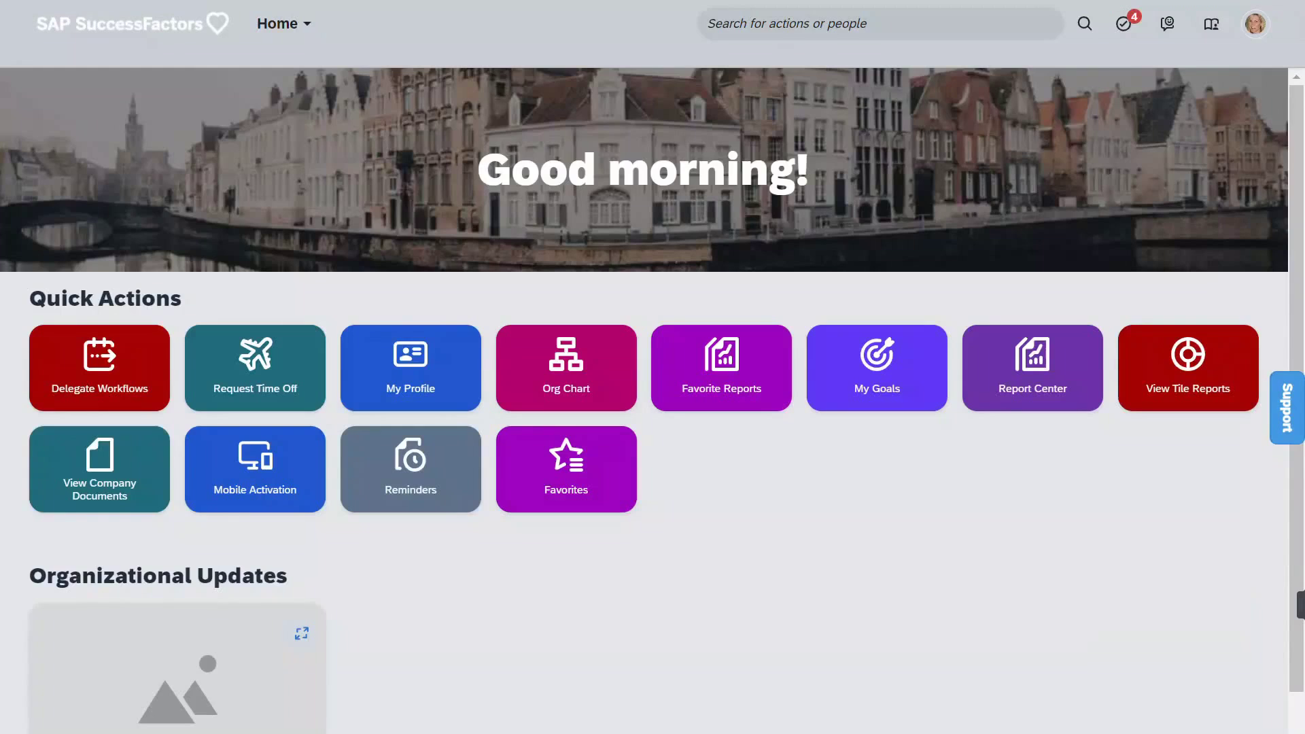
Search the actions for "picklist center" and open Picklist Center
click(880, 24)
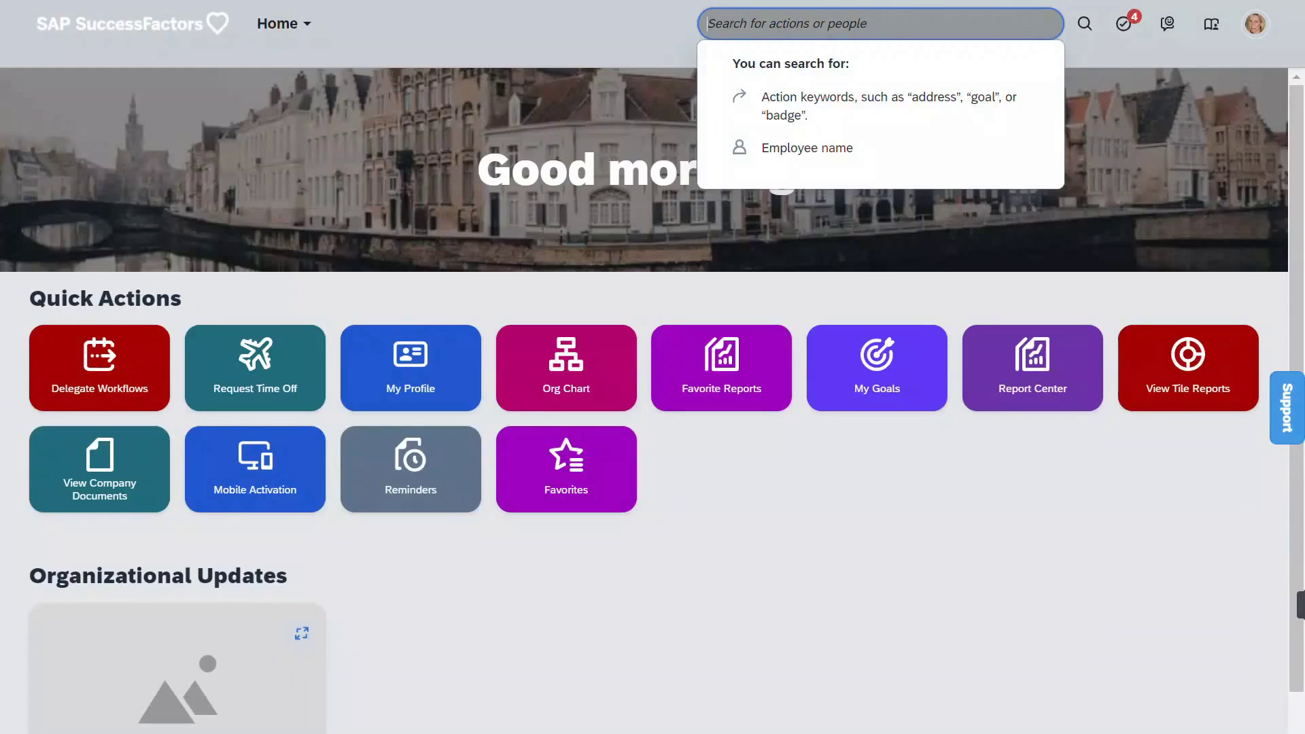
text(picklist center)
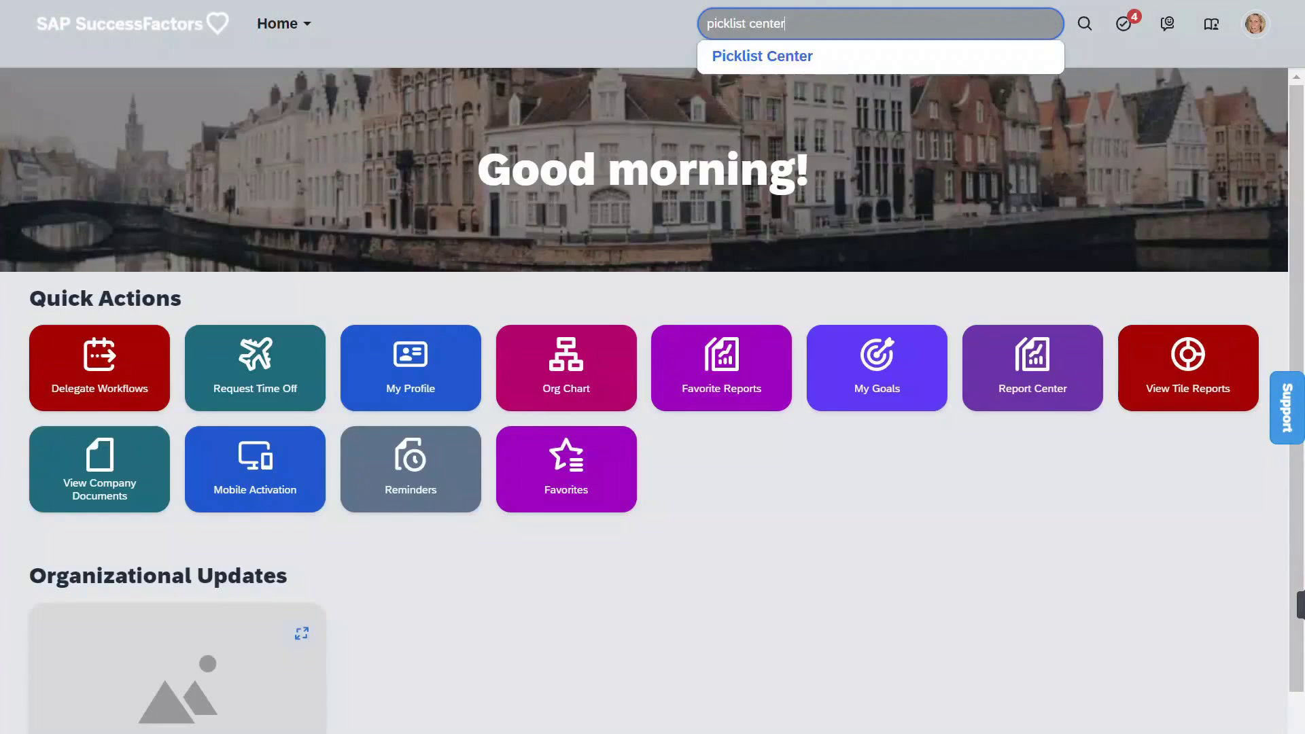
key(Down)
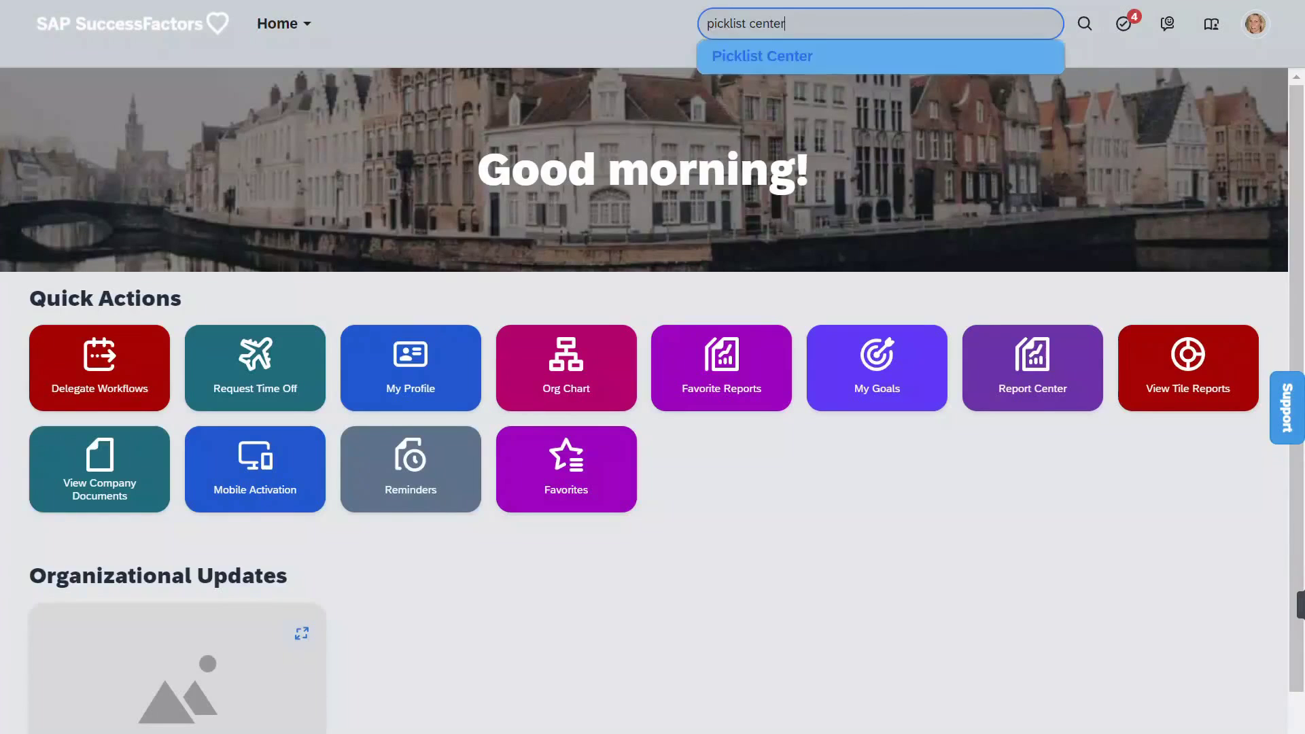
key(Return)
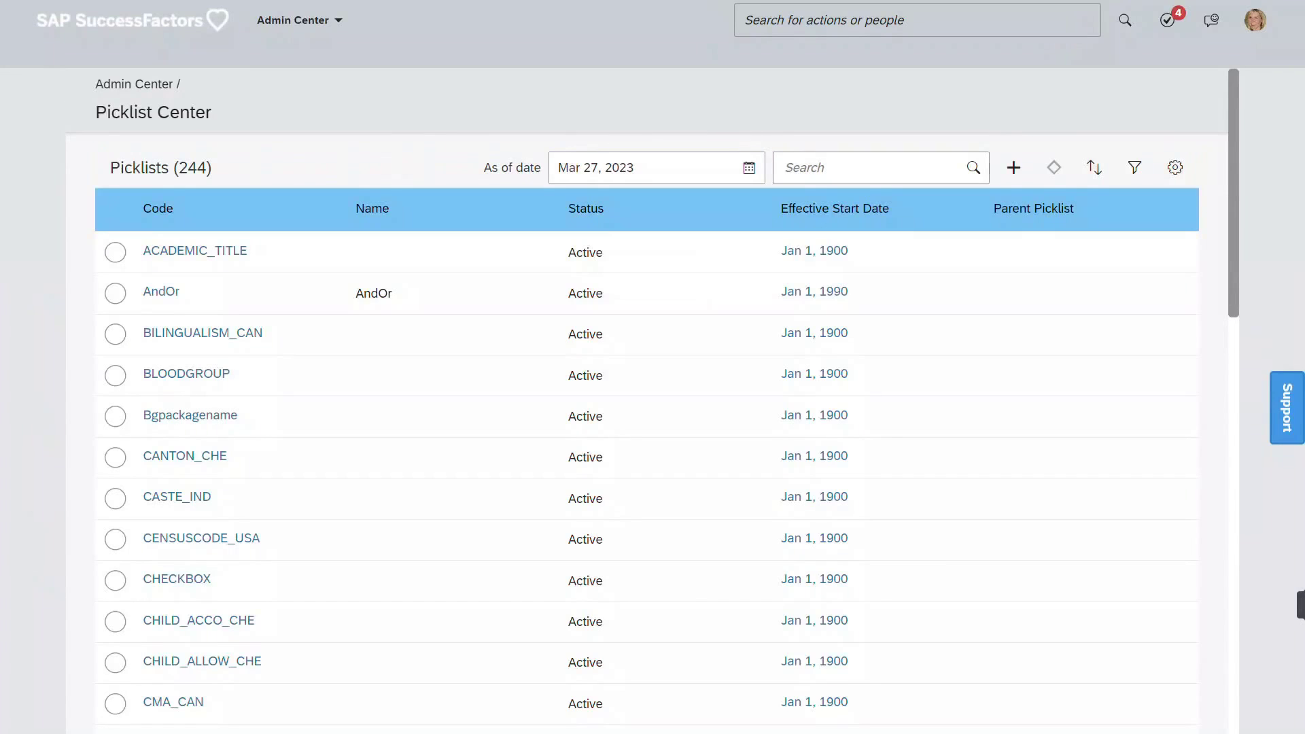
Search the picklists in Picklist Center for "deu"
click(872, 168)
text(deu)
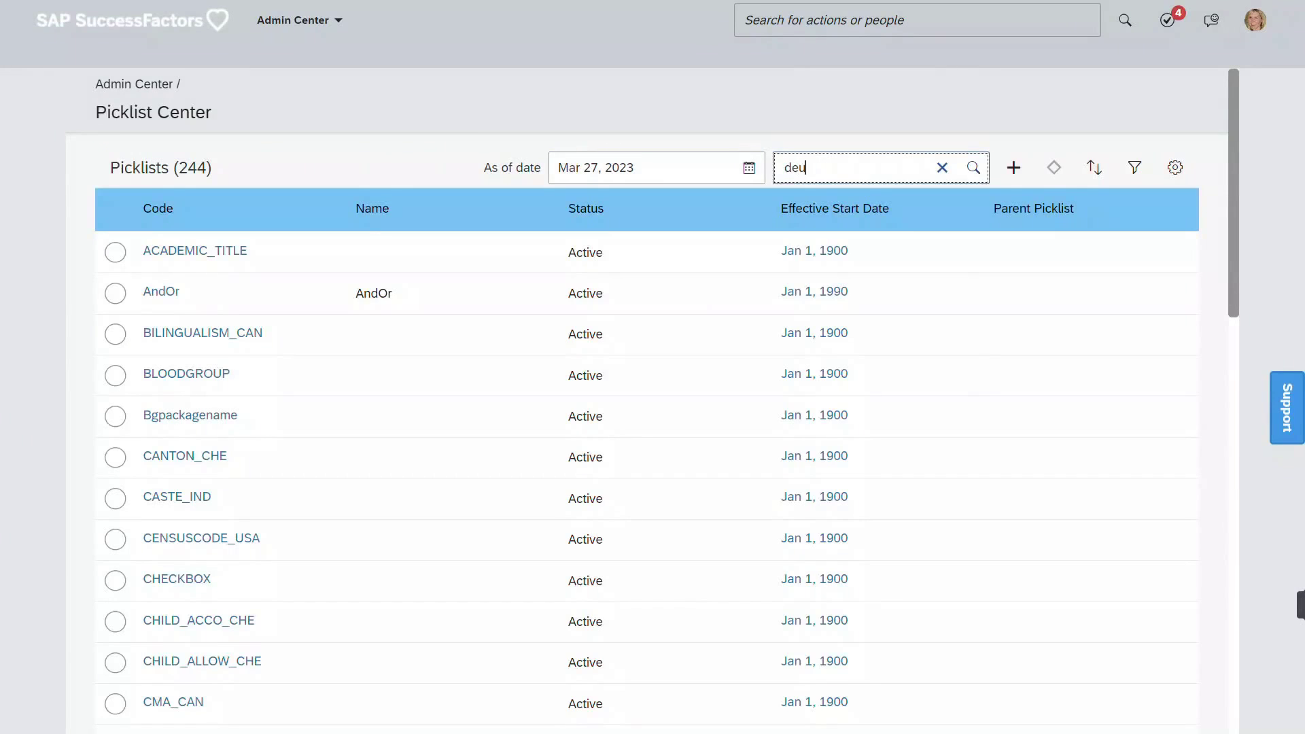
key(Return)
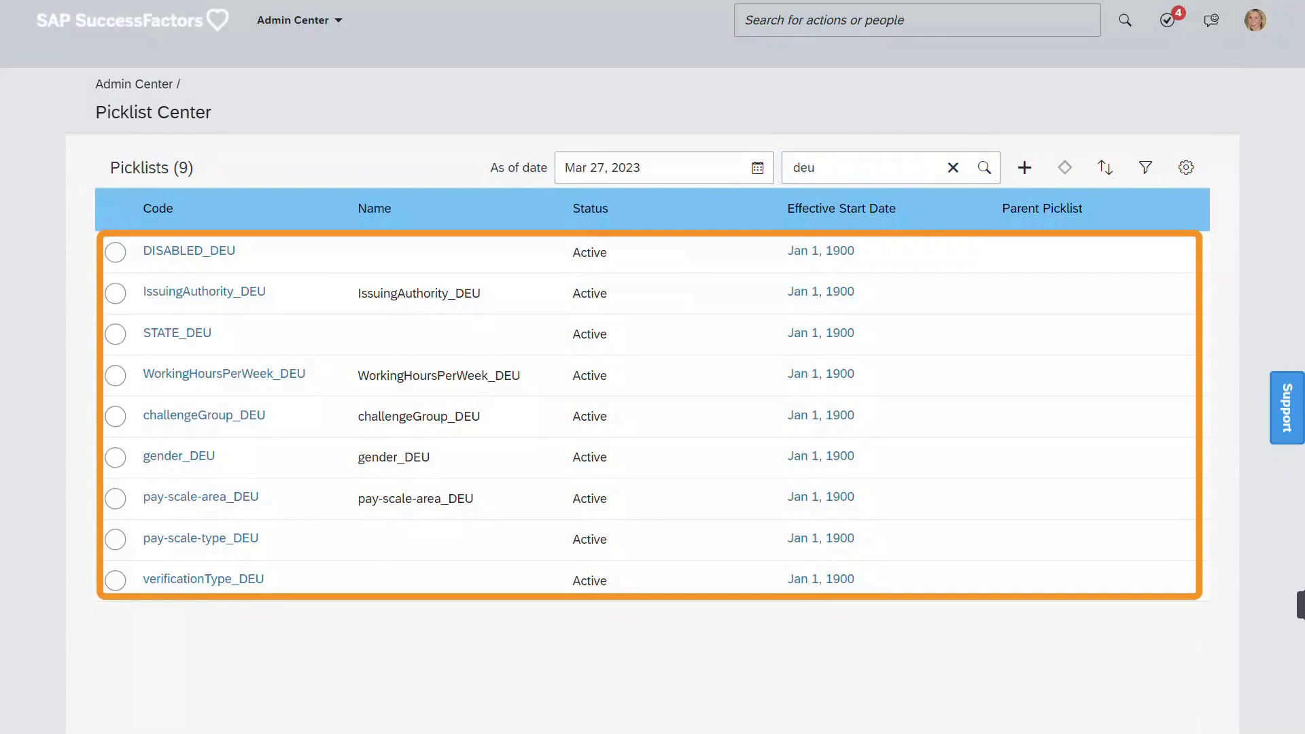
Clear the picklist search and look for the picklists matching "pay-scal"
click(953, 168)
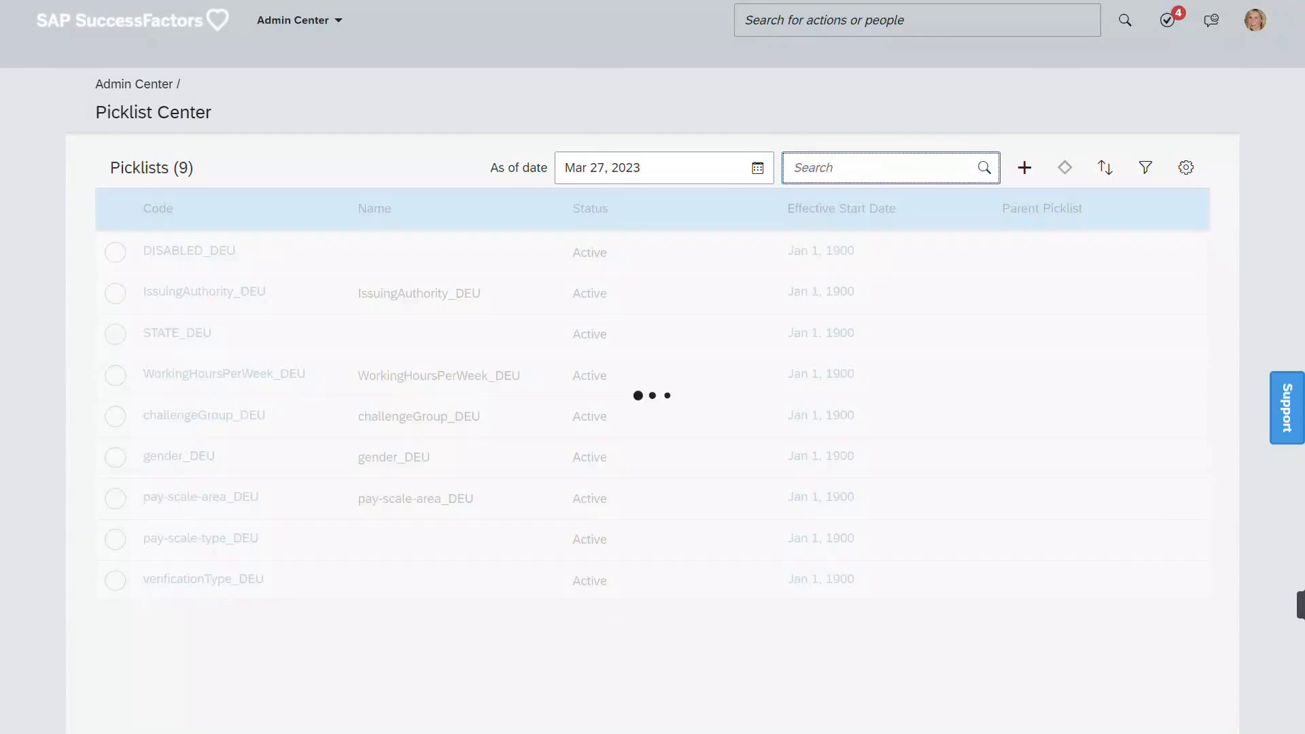
text(pay)
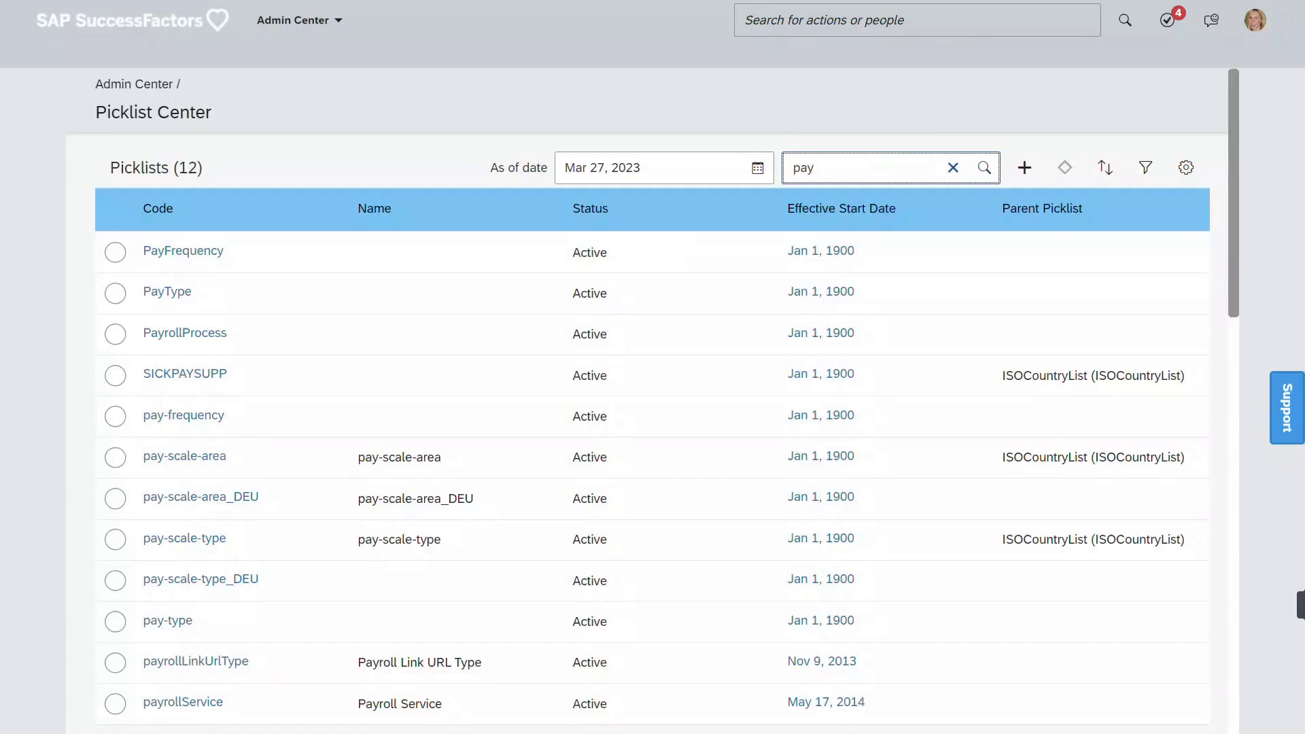
text(-scal)
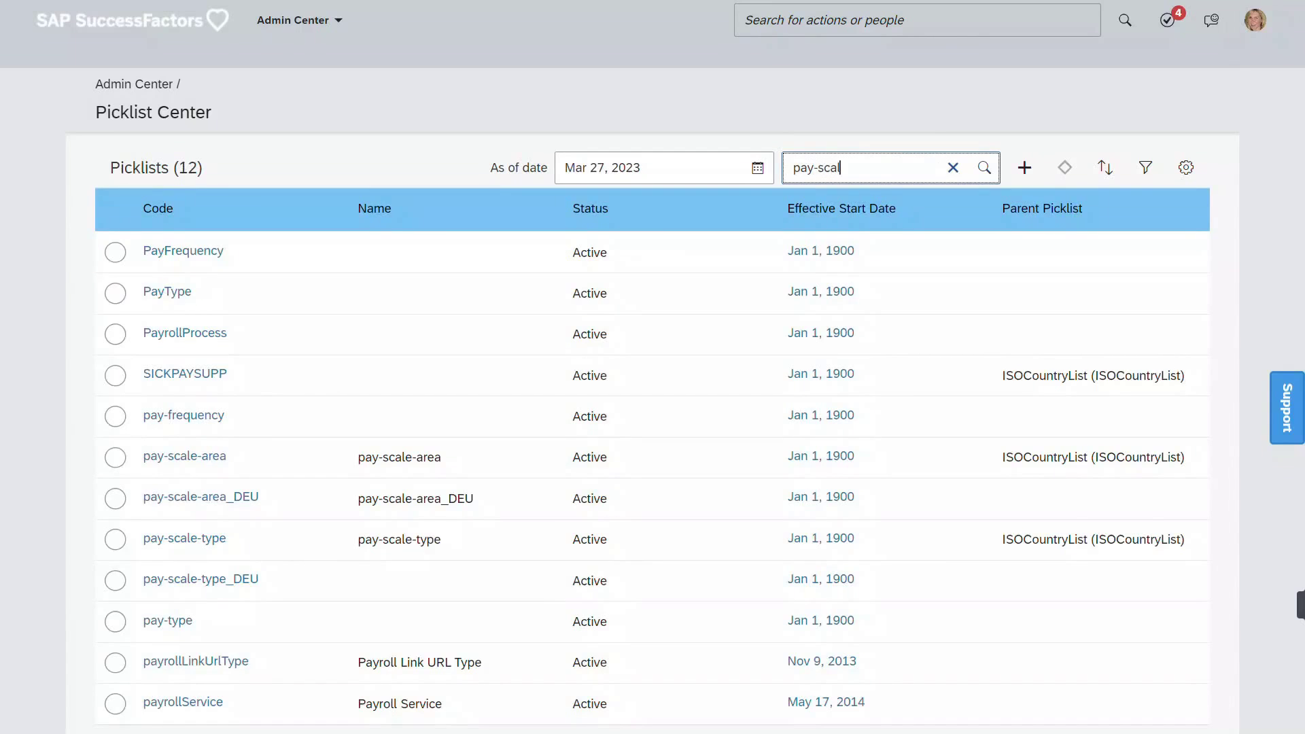